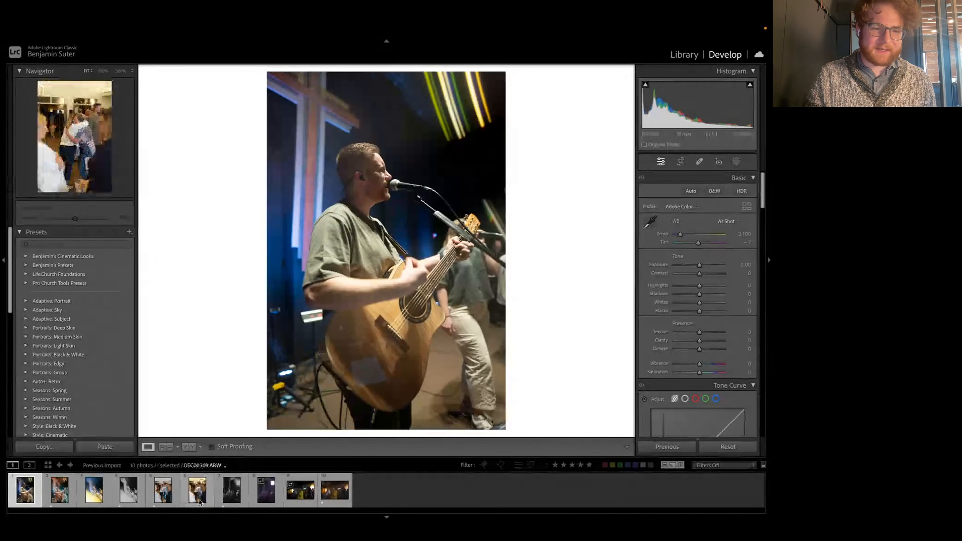
{"action": "left_click", "coordinate": [197, 491]}
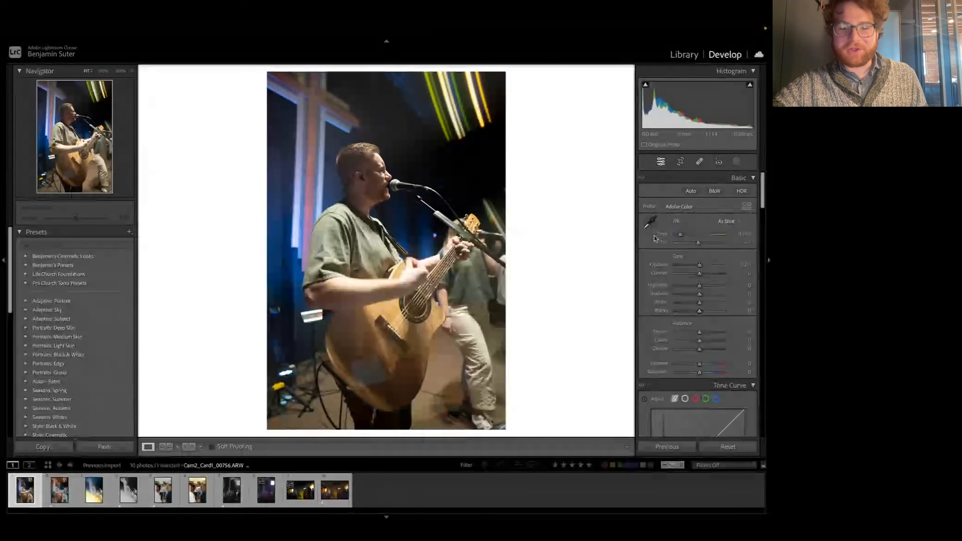
Step: Set a custom white balance of Temp 2,950 and Tint -5 by sampling the white patch behind the guitarist's elbow
{"action": "left_click", "coordinate": [651, 223]}
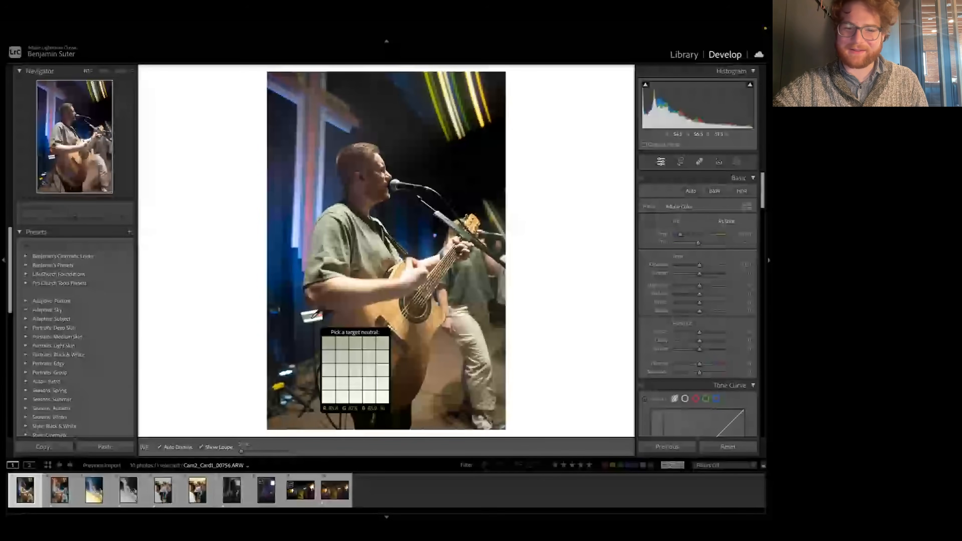
{"action": "left_click", "coordinate": [312, 320]}
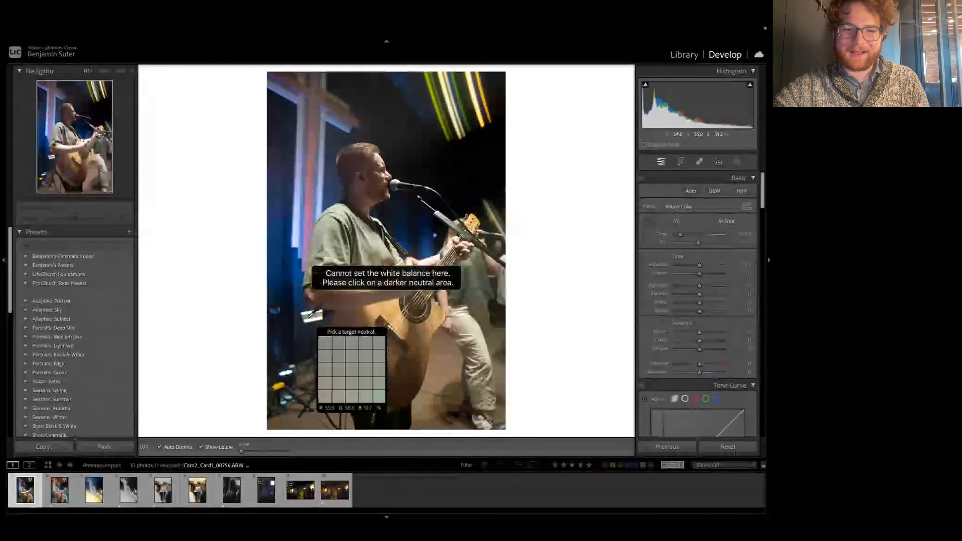
{"action": "left_click", "coordinate": [309, 320]}
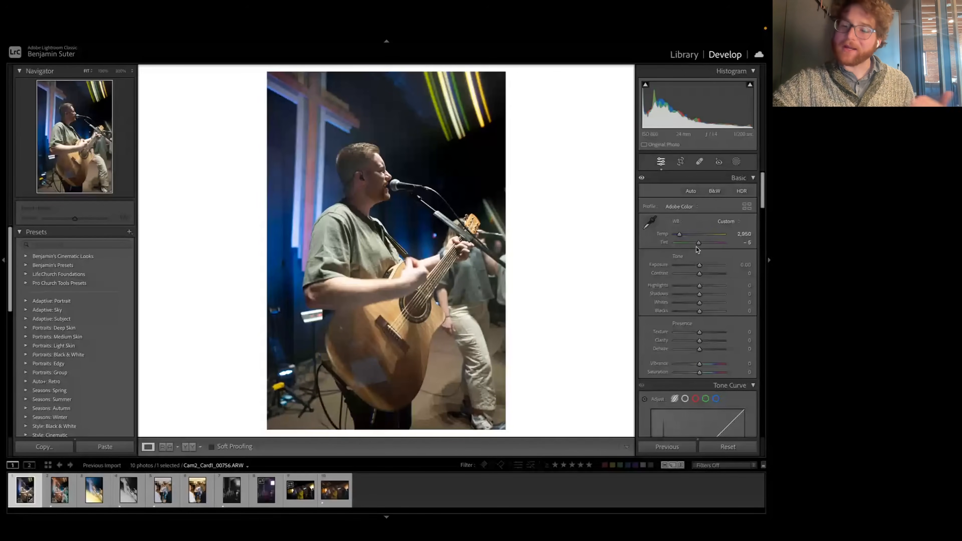
Step: Set the guitarist photo's Highlights to -66 and Shadows to +16 after testing and undoing a stronger Highlights reduction
{"action": "left_click_drag", "start_coordinate": [700, 287], "coordinate": [677, 290]}
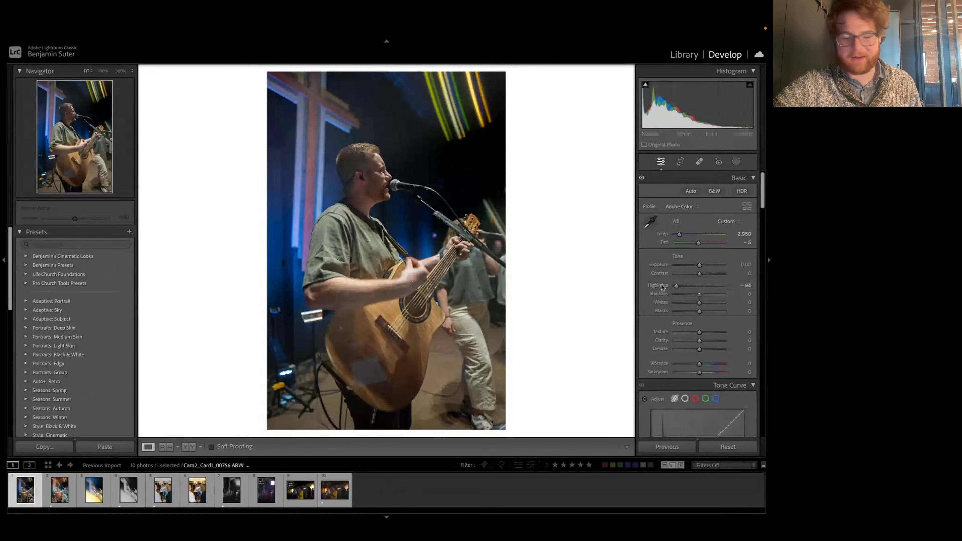
{"action": "key", "text": "ctrl+z"}
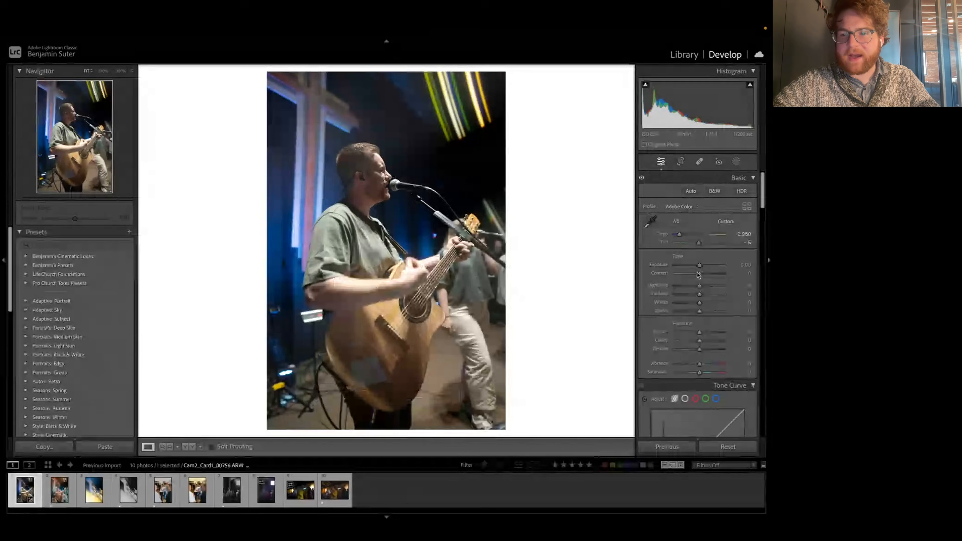
{"action": "mouse_move", "coordinate": [699, 285]}
{"action": "left_mouse_down"}
{"action": "mouse_move", "coordinate": [683, 288]}
{"action": "mouse_move", "coordinate": [703, 297]}
{"action": "left_mouse_up"}
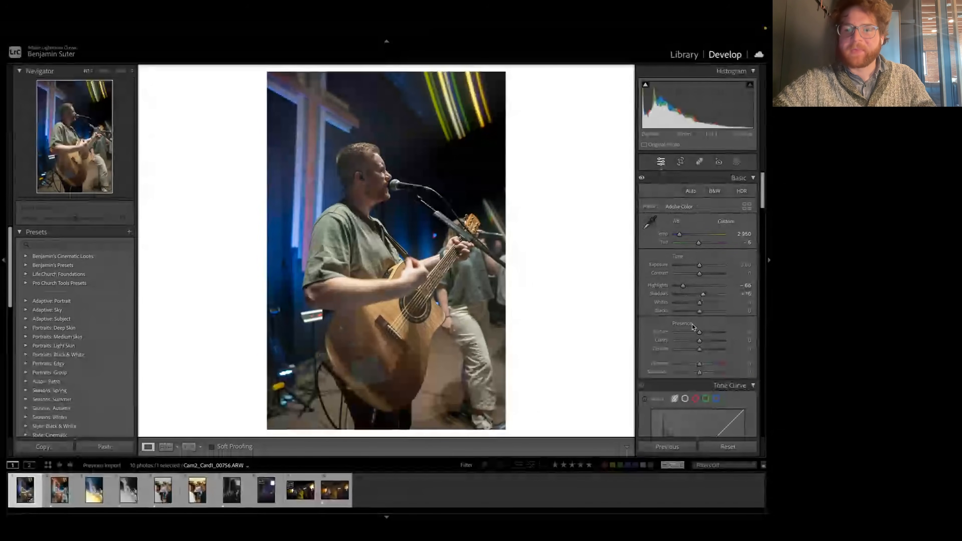
Step: Try different Whites and Blacks levels, including both extremes of Blacks, ending with Whites at -22 and Blacks at +11
{"action": "scroll", "coordinate": [692, 324], "scroll_direction": "down", "scroll_amount": 1}
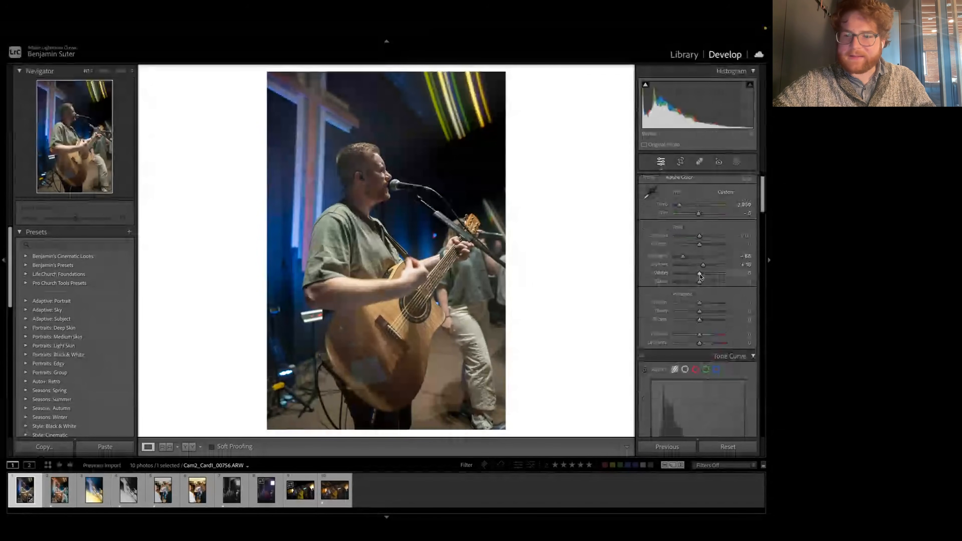
{"action": "left_click_drag", "start_coordinate": [699, 276], "coordinate": [701, 279]}
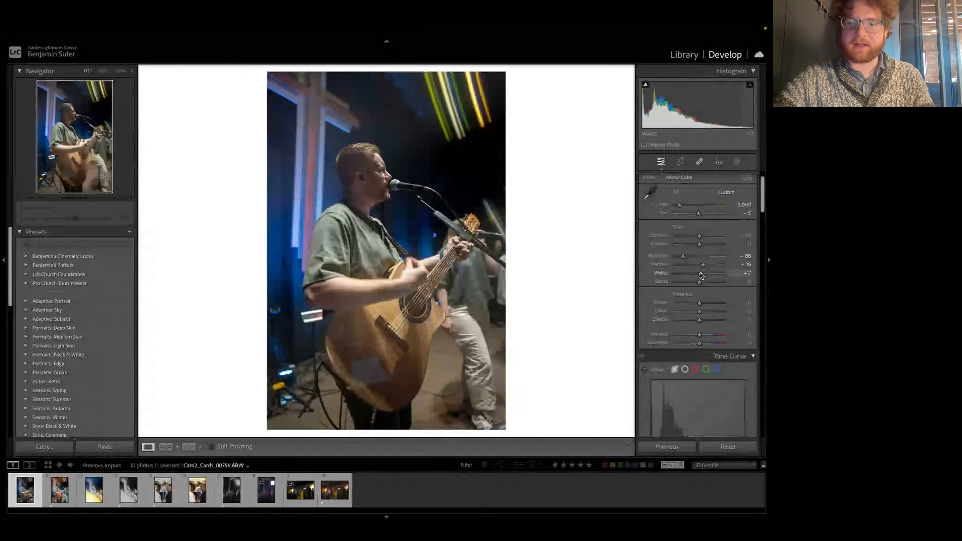
{"action": "left_click_drag", "start_coordinate": [701, 275], "coordinate": [692, 280]}
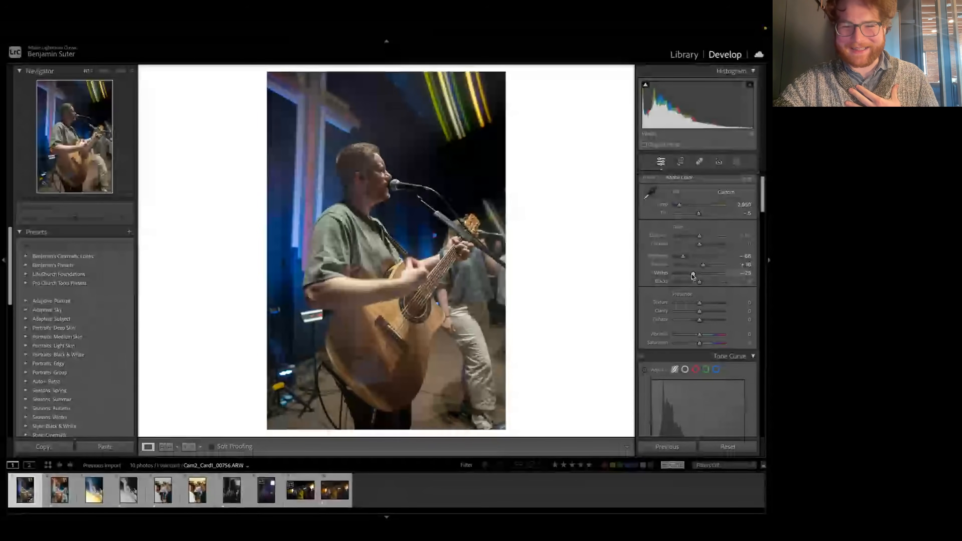
{"action": "left_click_drag", "start_coordinate": [693, 276], "coordinate": [657, 285]}
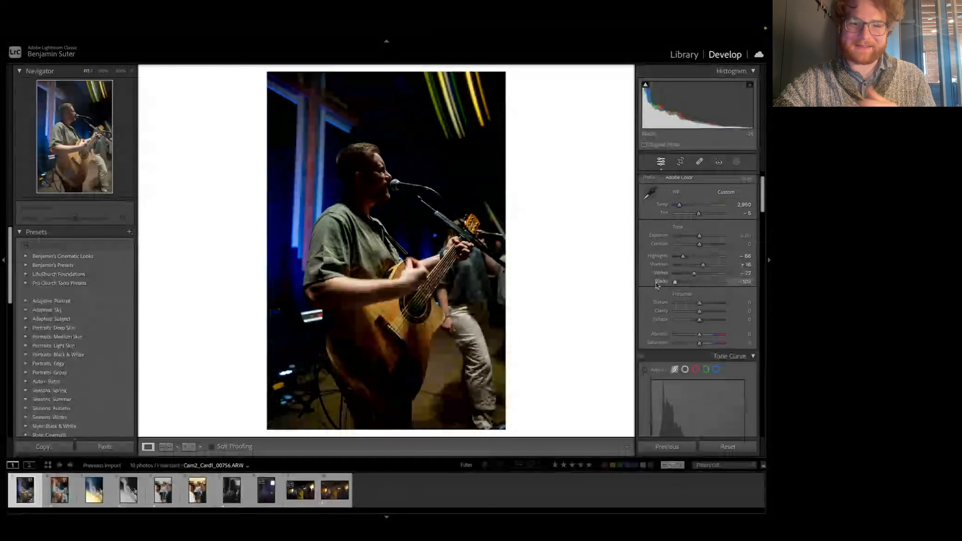
{"action": "left_click_drag", "start_coordinate": [669, 285], "coordinate": [751, 279]}
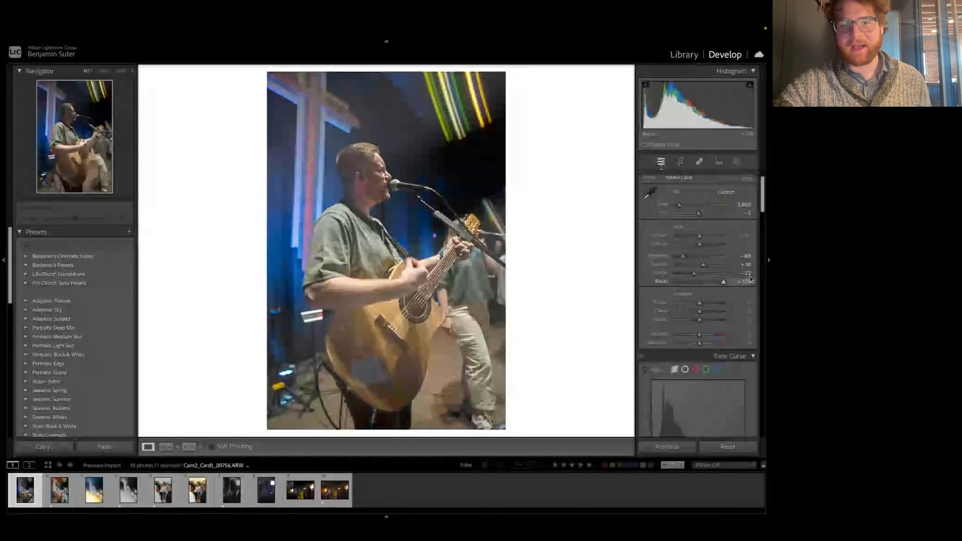
{"action": "left_click_drag", "start_coordinate": [745, 279], "coordinate": [702, 287]}
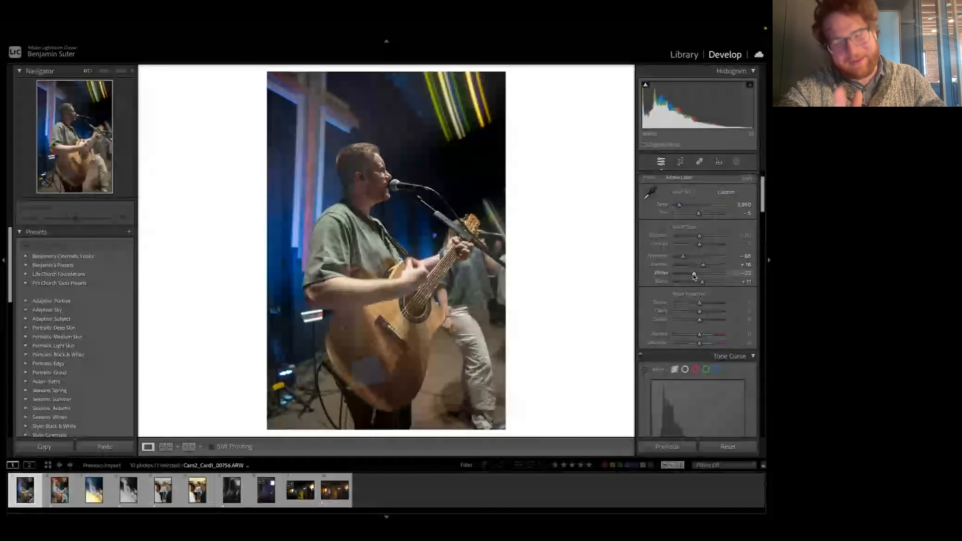
Step: Compare extreme Whites and Blacks levels on the photo, and set Whites to -13 and Blacks to +6
{"action": "left_click_drag", "start_coordinate": [695, 276], "coordinate": [749, 265]}
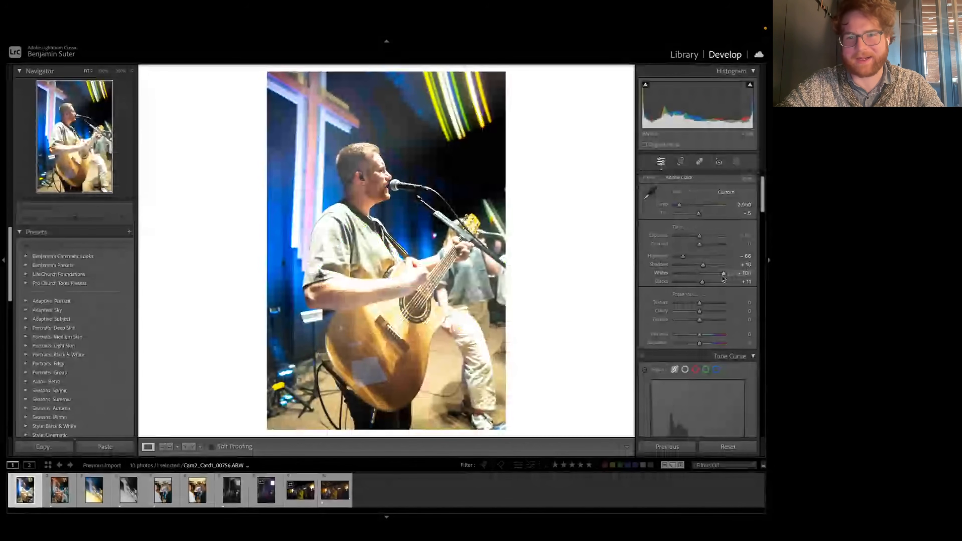
{"action": "left_click_drag", "start_coordinate": [723, 274], "coordinate": [656, 292]}
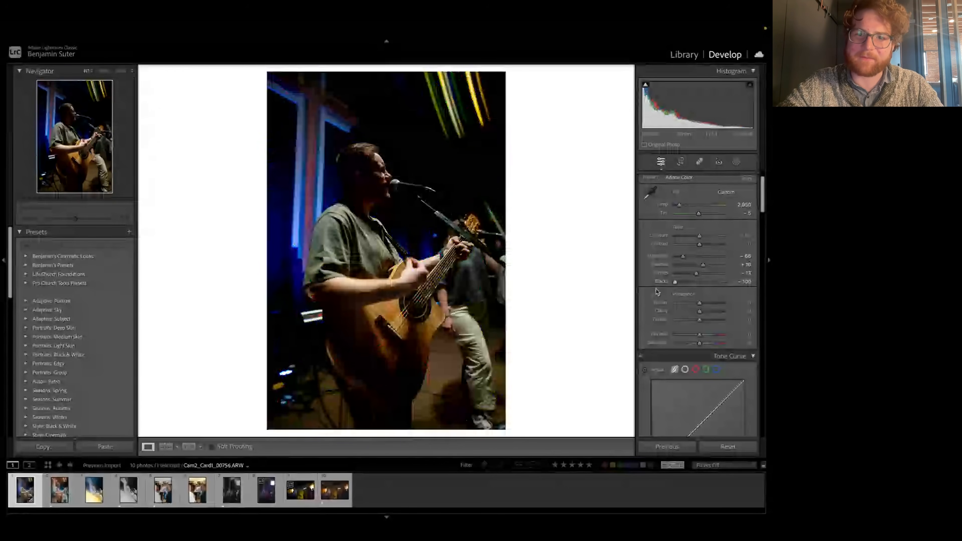
{"action": "left_click", "coordinate": [677, 286], "text": "alt"}
{"action": "left_click_drag", "start_coordinate": [678, 286], "coordinate": [704, 287]}
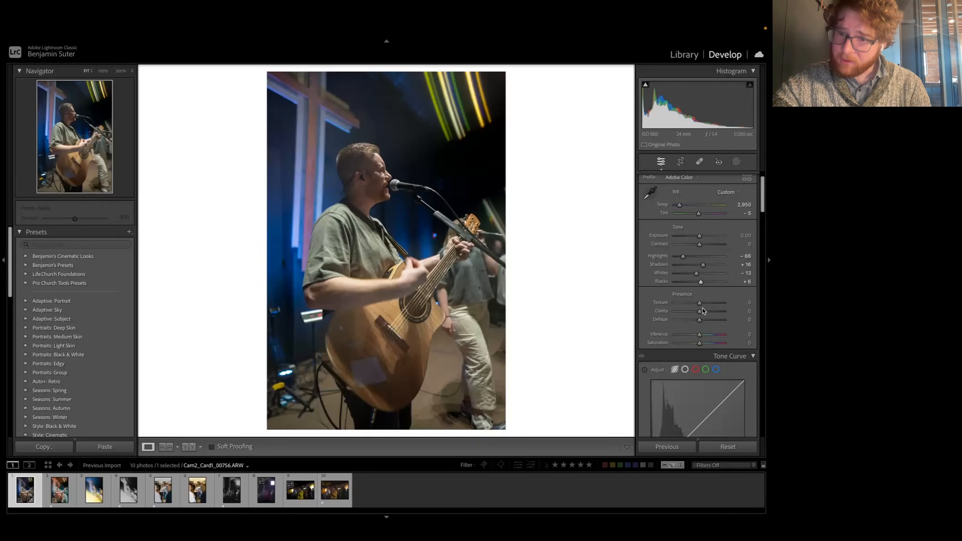
{"action": "scroll", "coordinate": [697, 326], "scroll_direction": "down", "scroll_amount": 2}
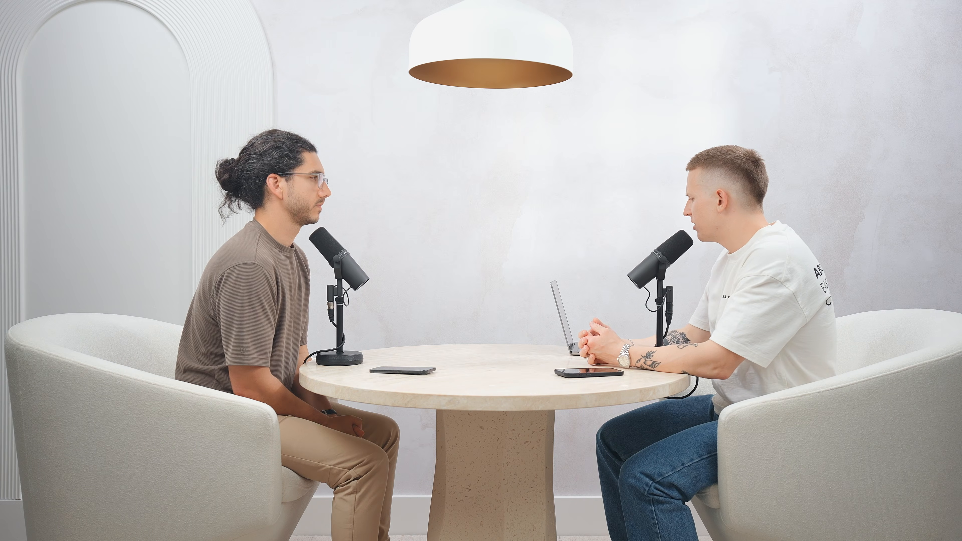
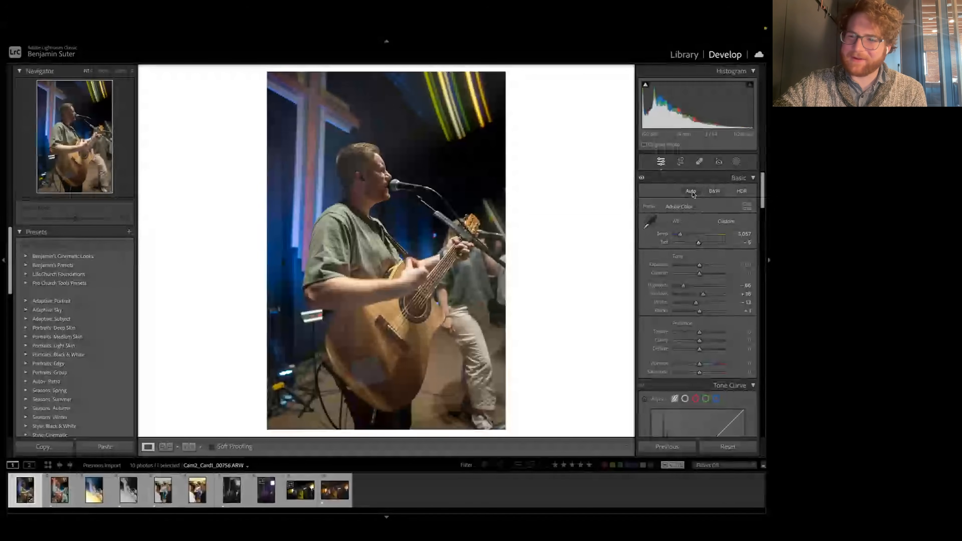
Step: Try Auto tone settings and the Auto white balance on the guitarist photo, and undo both
{"action": "left_click", "coordinate": [691, 191]}
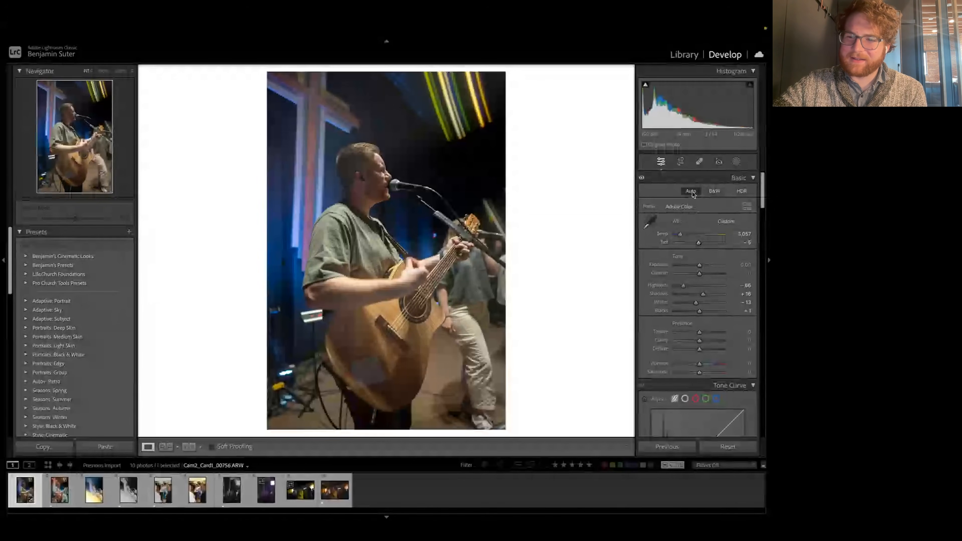
{"action": "left_click", "coordinate": [726, 223]}
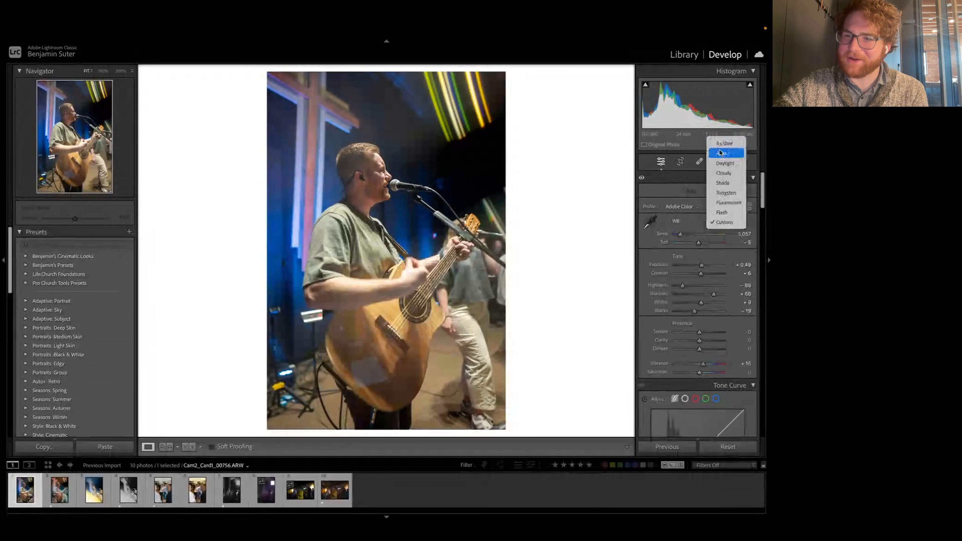
{"action": "left_click", "coordinate": [743, 222]}
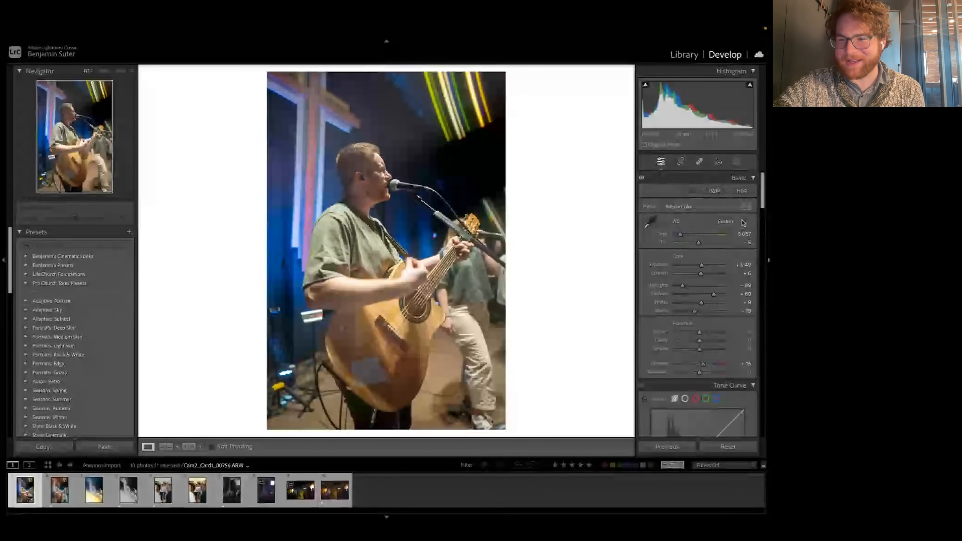
{"action": "left_click", "coordinate": [744, 223]}
{"action": "left_click", "coordinate": [722, 154]}
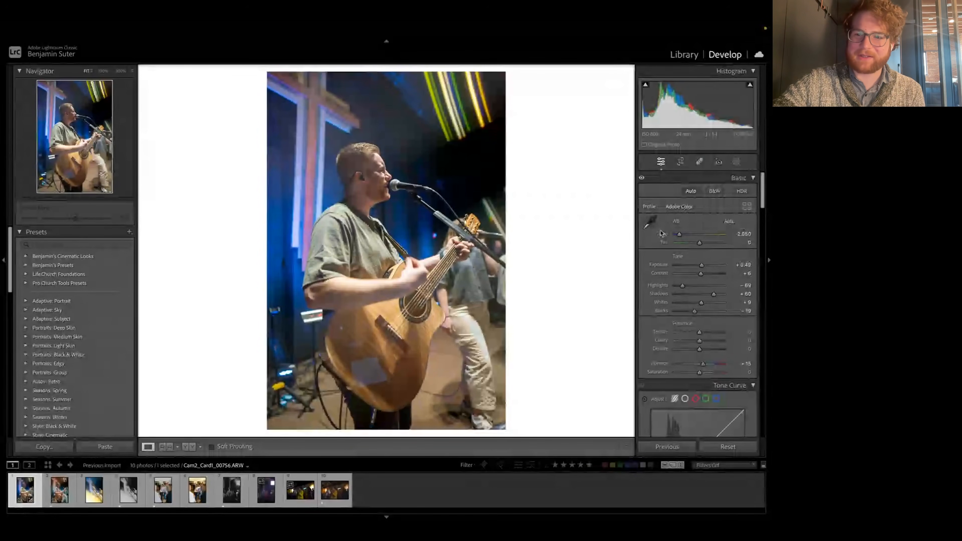
{"action": "key", "text": "ctrl+z"}
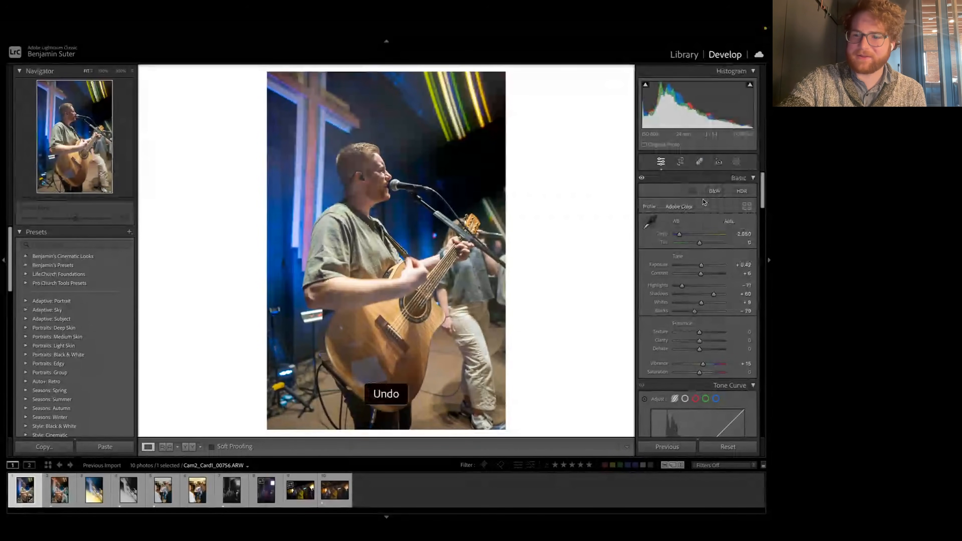
{"action": "key", "text": "ctrl+z"}
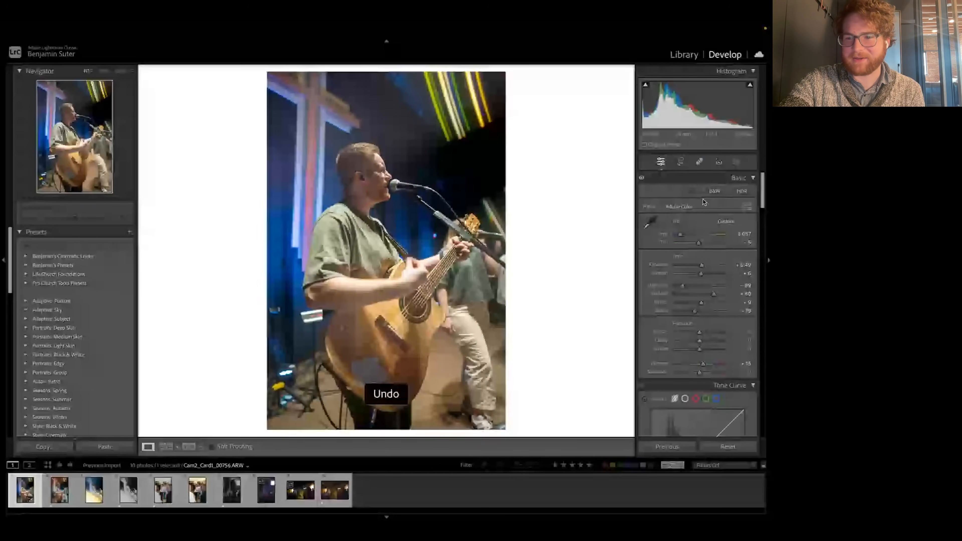
Step: Apply the Auto white balance to the photo and fine-tune it to Temp 2,950 and Tint -2
{"action": "left_click", "coordinate": [733, 222]}
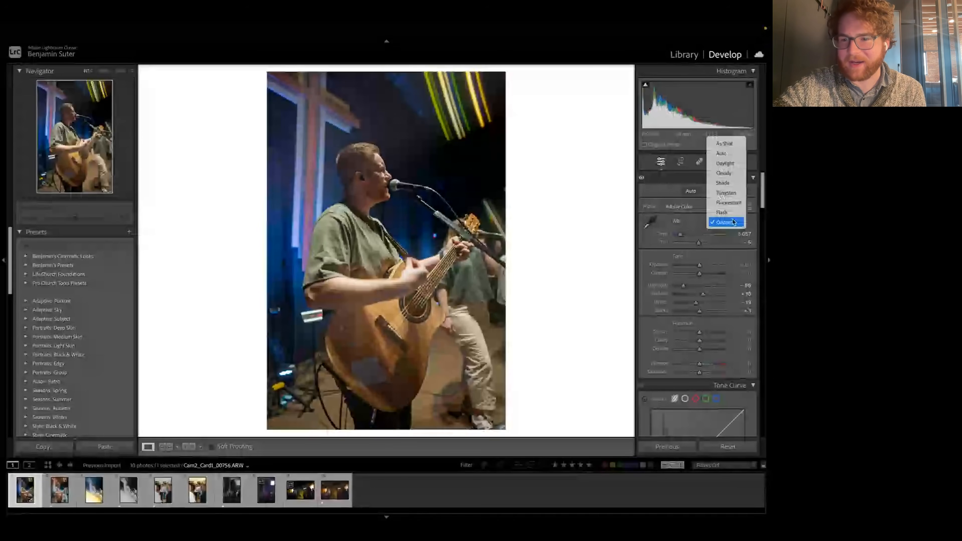
{"action": "left_click", "coordinate": [725, 153]}
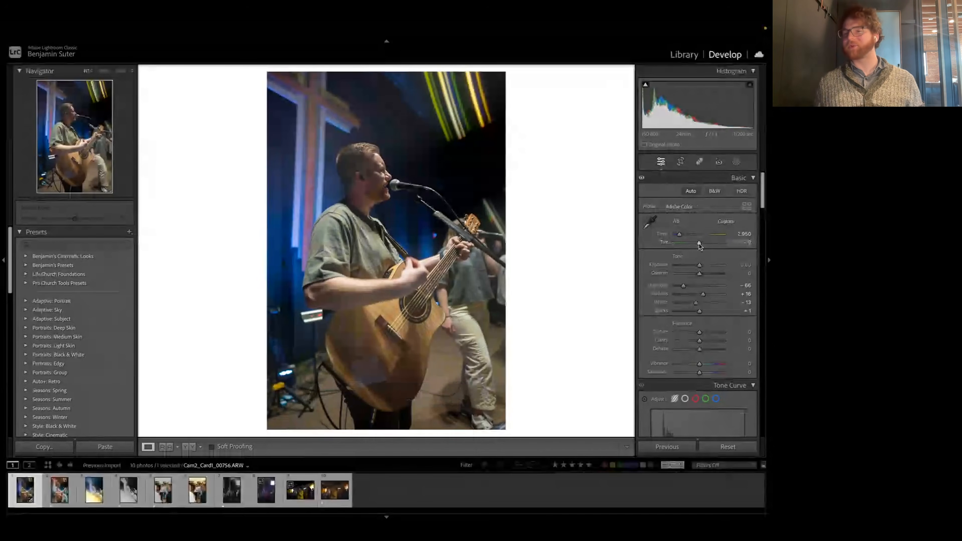
Step: Soften the photo by lowering Clarity to -15, resetting a first slight adjustment on the way
{"action": "scroll", "coordinate": [707, 289], "scroll_direction": "down", "scroll_amount": 2}
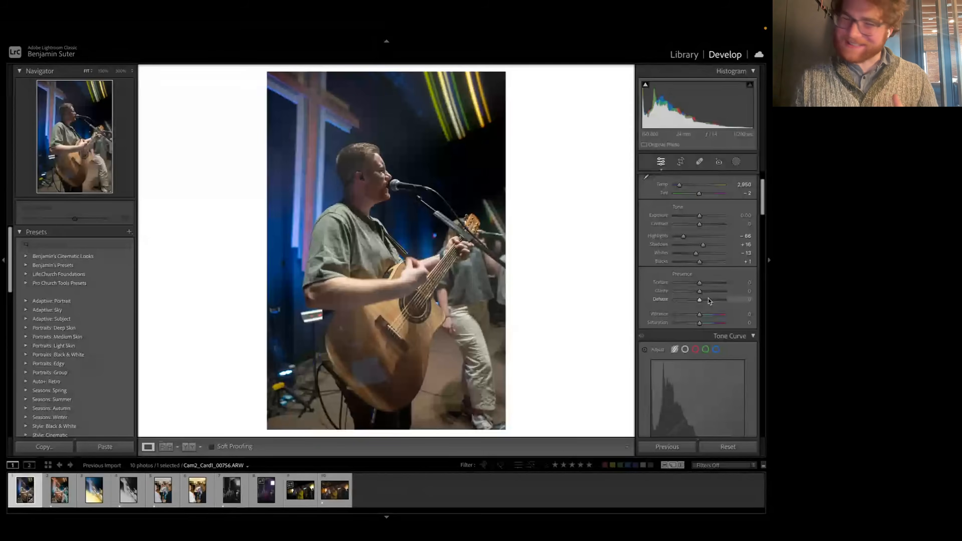
{"action": "mouse_move", "coordinate": [702, 293]}
{"action": "left_mouse_down"}
{"action": "mouse_move", "coordinate": [735, 292]}
{"action": "mouse_move", "coordinate": [703, 293]}
{"action": "left_mouse_up"}
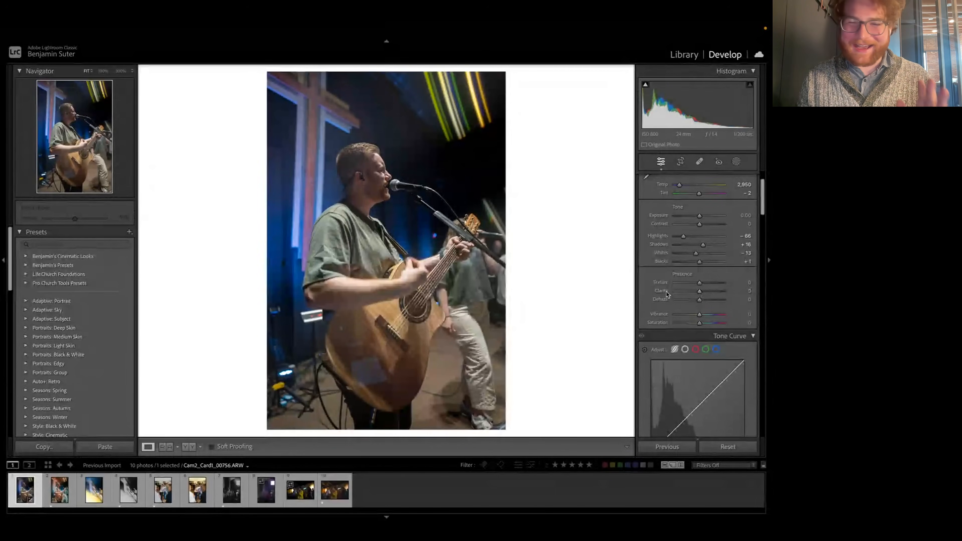
{"action": "double_click", "coordinate": [665, 292]}
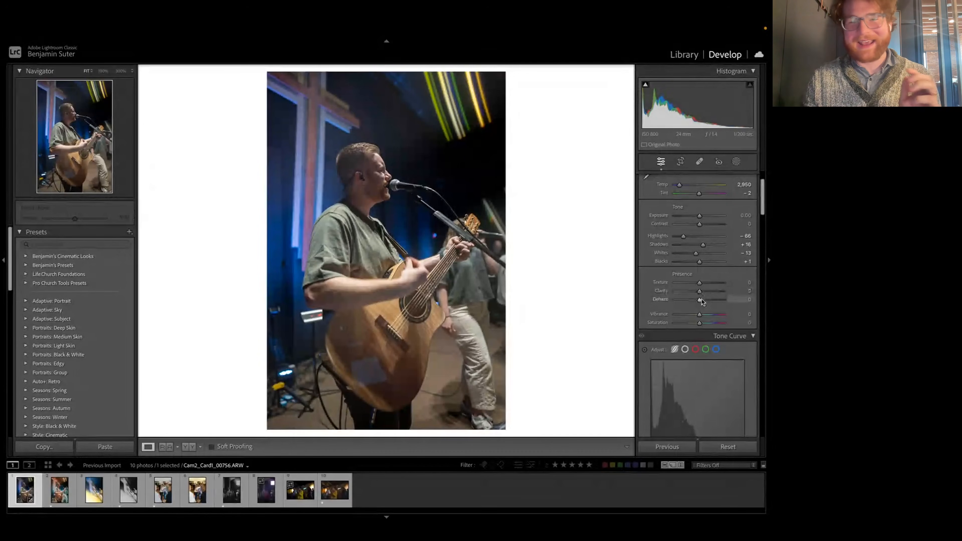
{"action": "left_click_drag", "start_coordinate": [699, 293], "coordinate": [696, 292]}
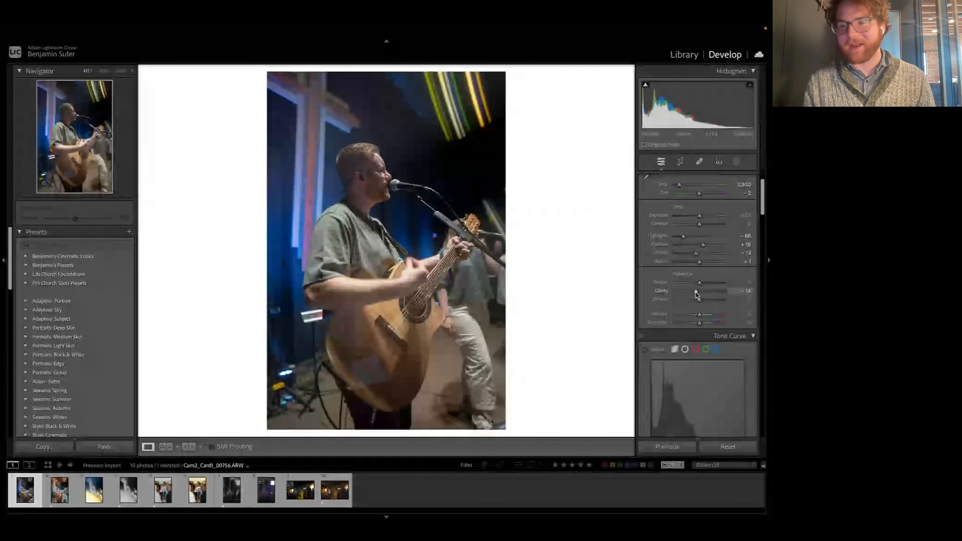
{"action": "left_click_drag", "start_coordinate": [696, 292], "coordinate": [696, 291]}
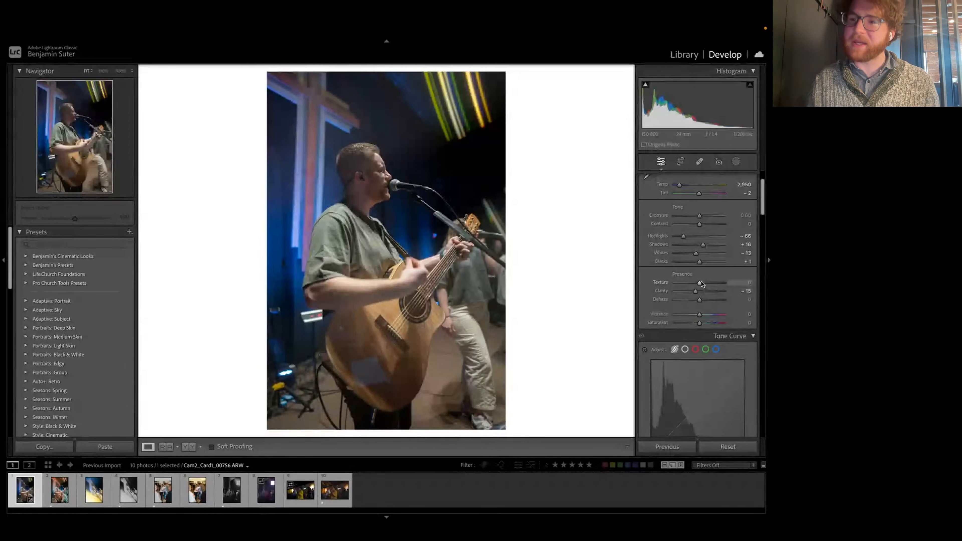
Step: Try a brush mask with increased Texture on the photo, undo it, and return to the global edit settings
{"action": "left_click", "coordinate": [742, 162]}
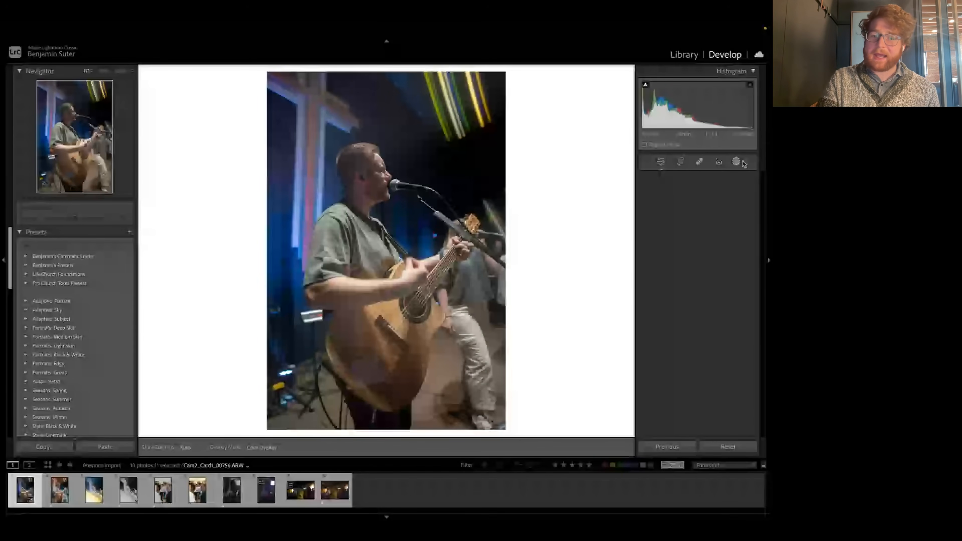
{"action": "left_click", "coordinate": [662, 162]}
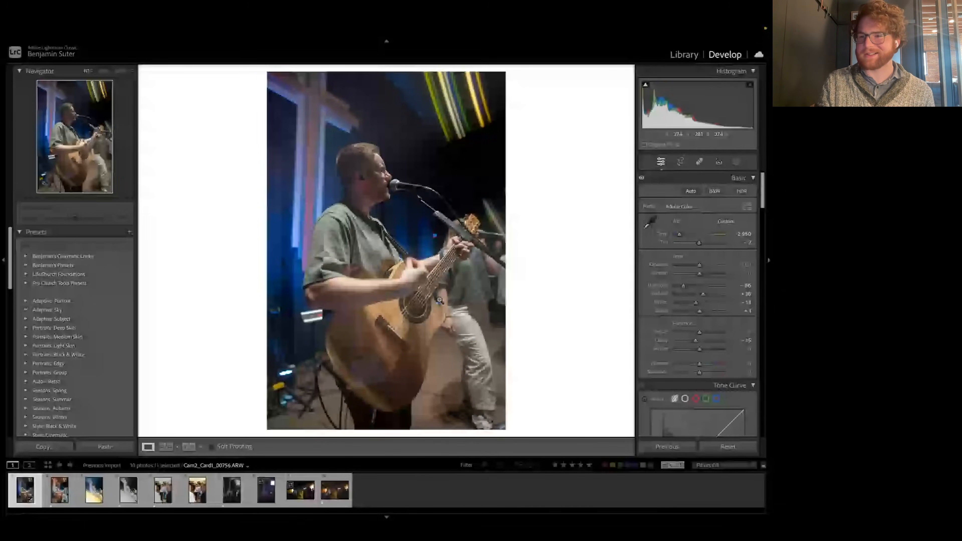
{"action": "key", "text": "k"}
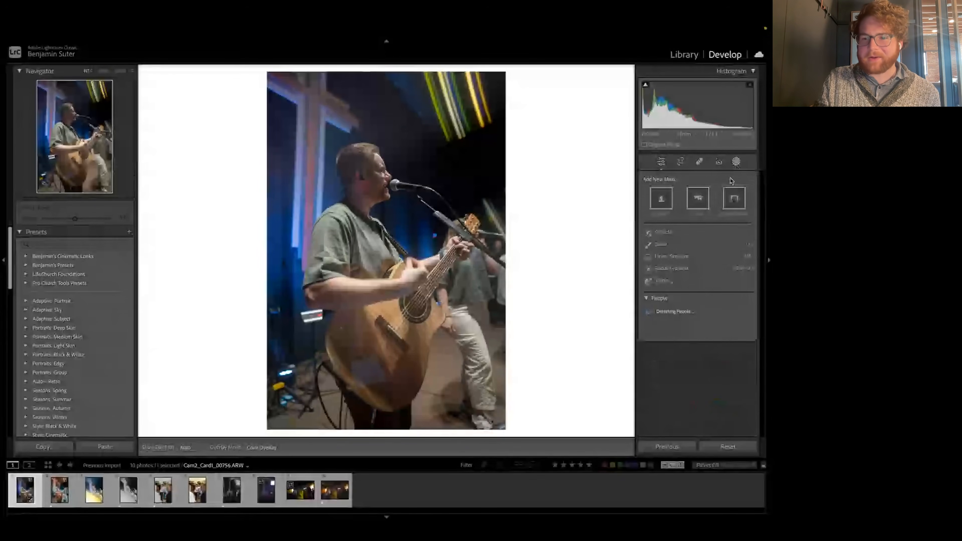
{"action": "scroll", "coordinate": [664, 296], "scroll_direction": "down", "scroll_amount": 3}
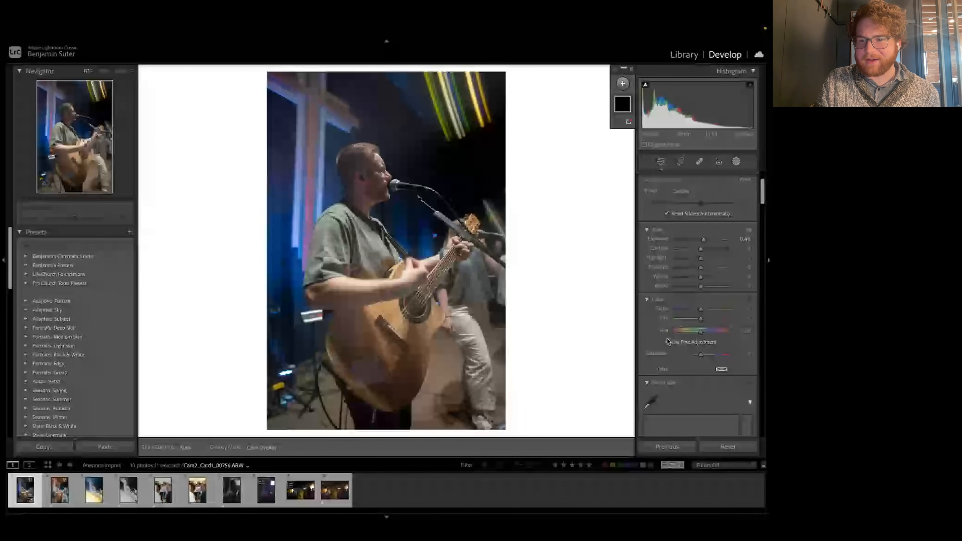
{"action": "scroll", "coordinate": [667, 341], "scroll_direction": "down", "scroll_amount": 5}
{"action": "scroll", "coordinate": [679, 322], "scroll_direction": "down", "scroll_amount": 5}
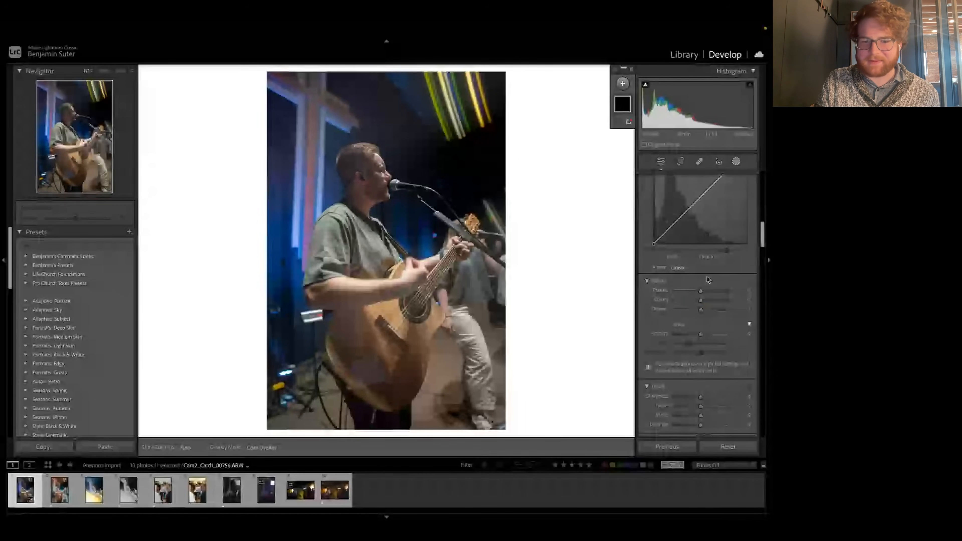
{"action": "left_click_drag", "start_coordinate": [701, 291], "coordinate": [708, 290]}
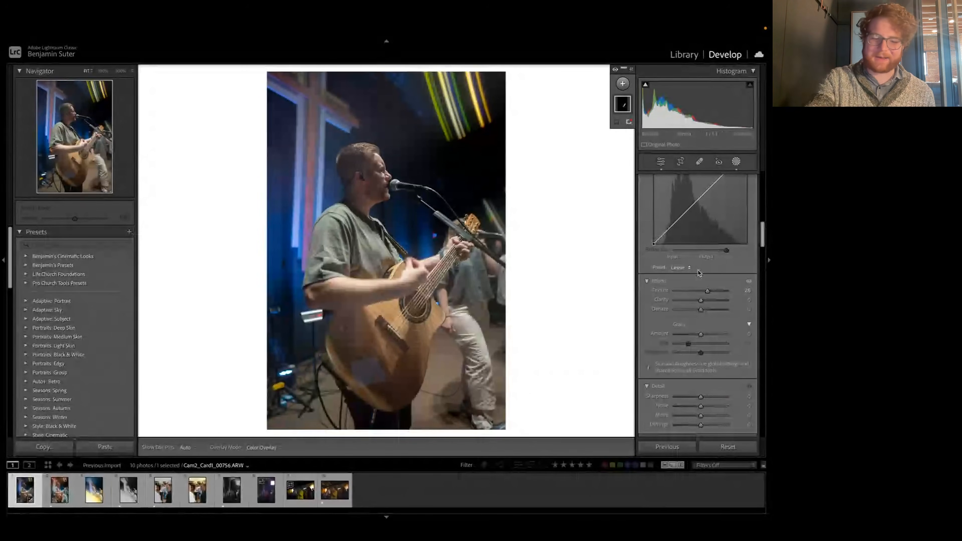
{"action": "key", "text": "ctrl+z"}
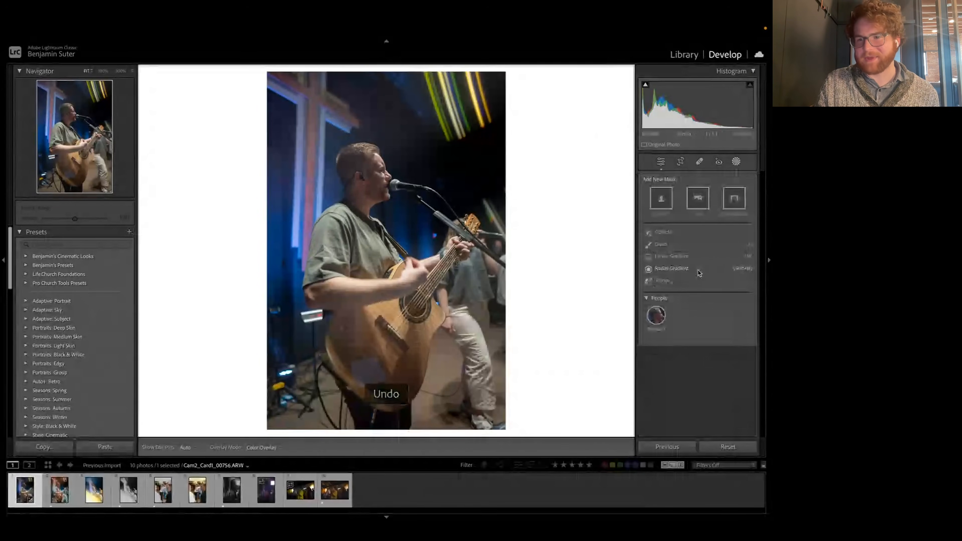
{"action": "left_click", "coordinate": [663, 163]}
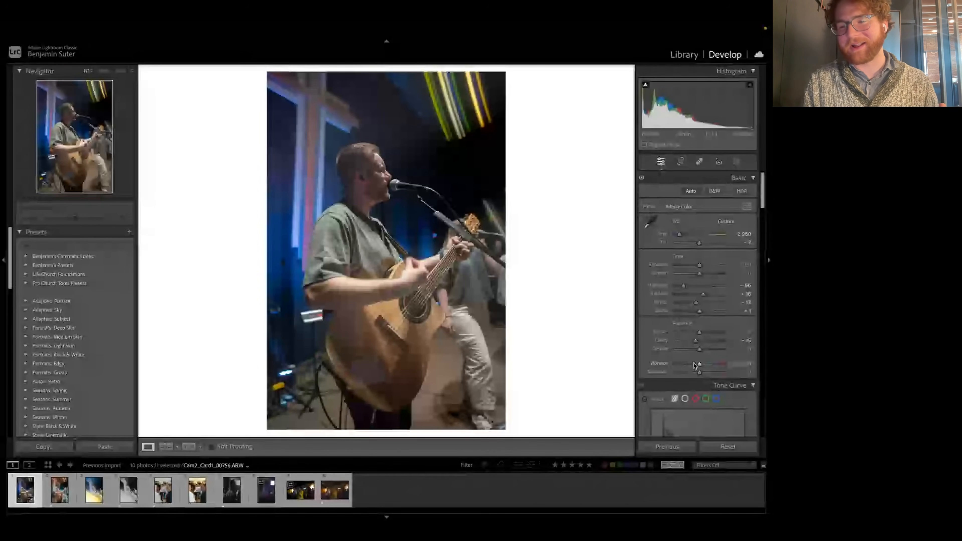
Step: Compare weaker and stronger Dehaze amounts on the stage photo, and set Dehaze to +16
{"action": "scroll", "coordinate": [694, 365], "scroll_direction": "down", "scroll_amount": 3}
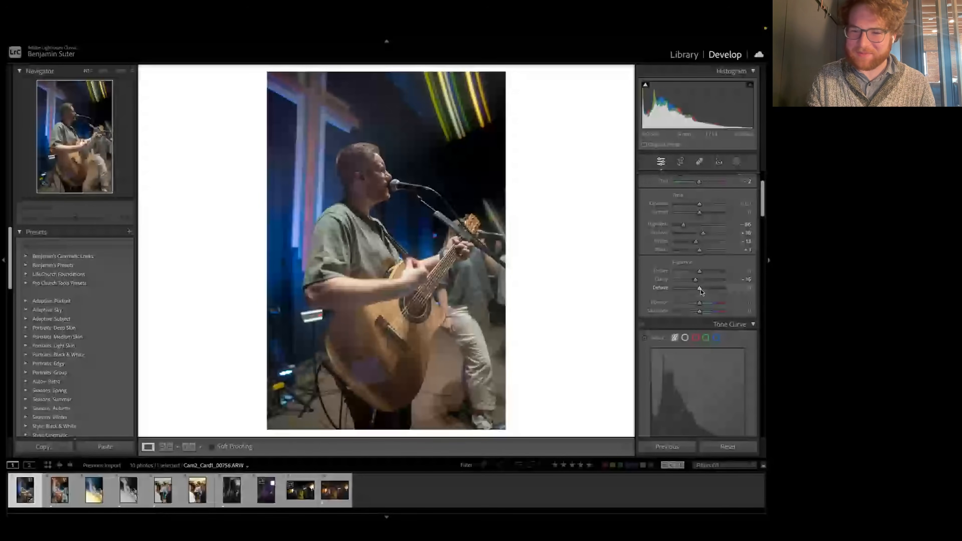
{"action": "left_click_drag", "start_coordinate": [701, 289], "coordinate": [705, 291]}
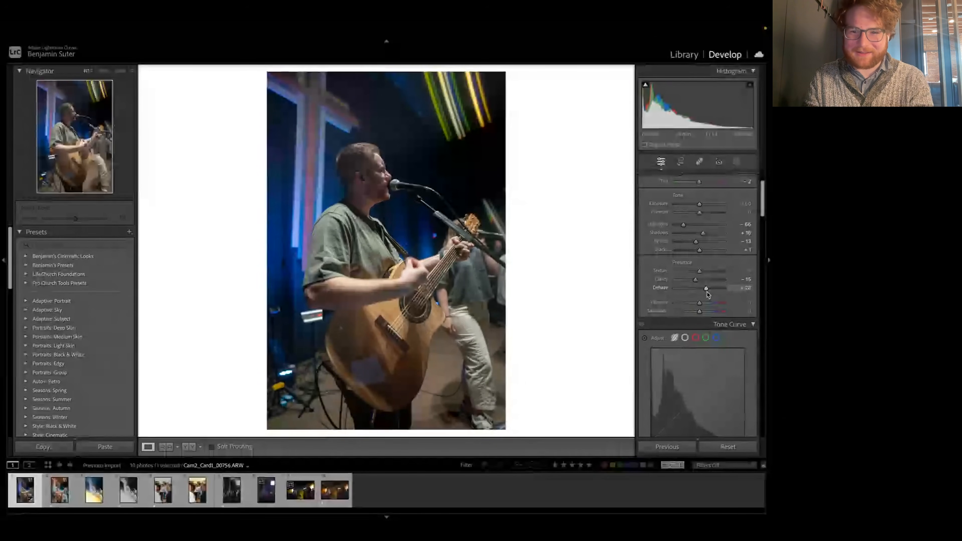
{"action": "left_click_drag", "start_coordinate": [705, 292], "coordinate": [703, 293]}
{"action": "left_click_drag", "start_coordinate": [704, 293], "coordinate": [702, 291]}
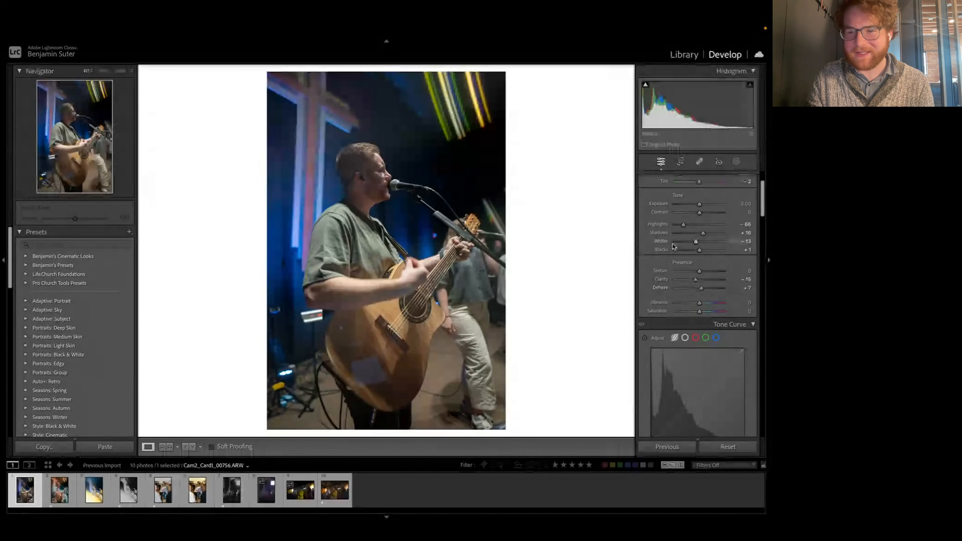
{"action": "left_click_drag", "start_coordinate": [701, 289], "coordinate": [707, 291]}
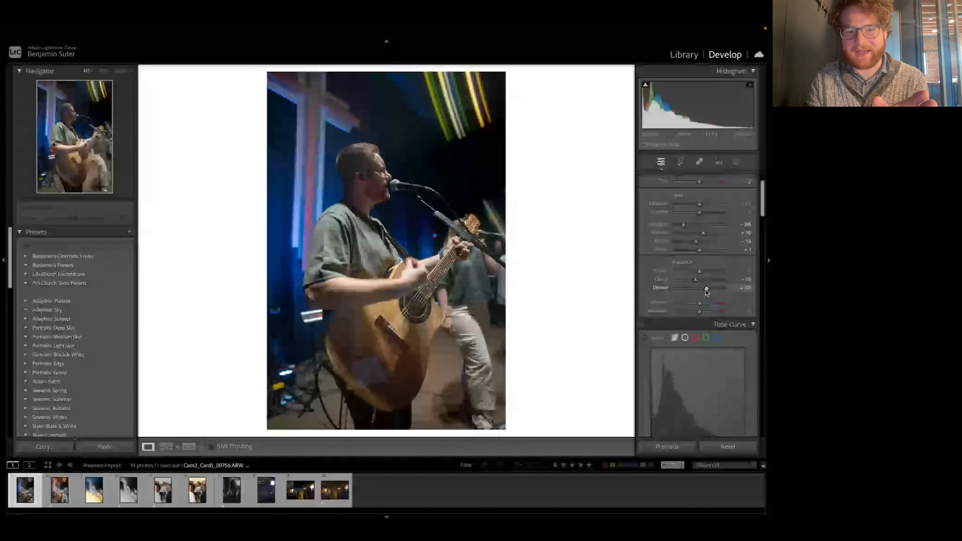
{"action": "left_click_drag", "start_coordinate": [706, 289], "coordinate": [704, 289]}
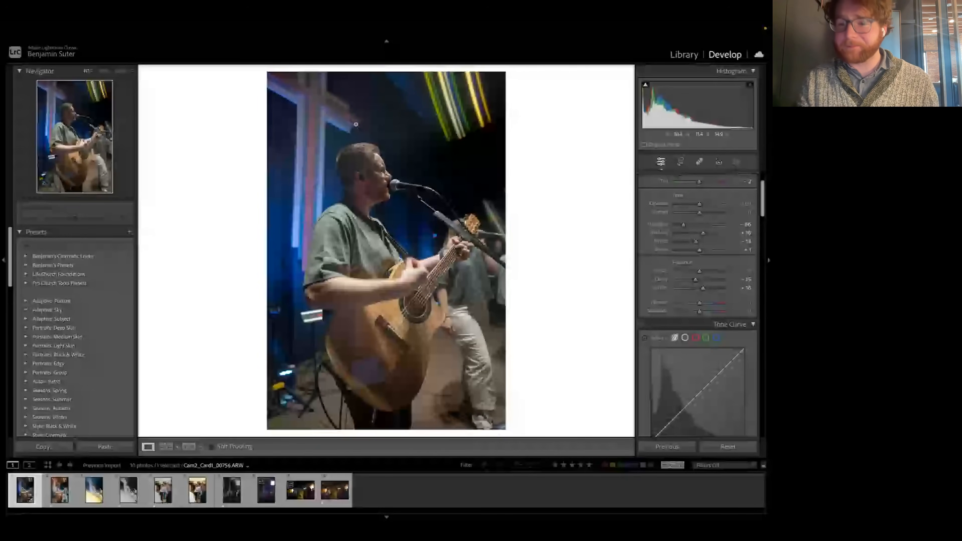
Step: Set Vibrance to +13 and Saturation to about +8, after testing and undoing Saturation at +100
{"action": "scroll", "coordinate": [714, 277], "scroll_direction": "down", "scroll_amount": 2}
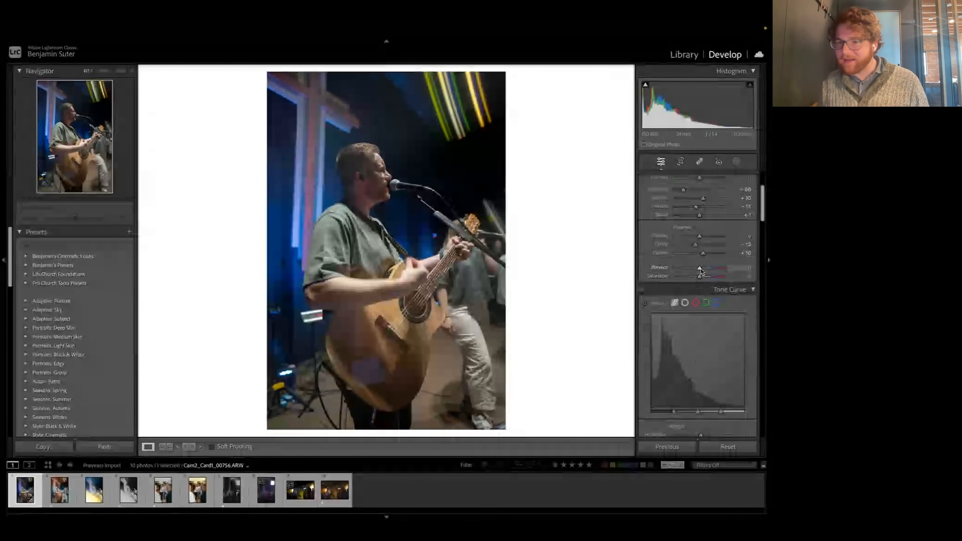
{"action": "left_click_drag", "start_coordinate": [699, 276], "coordinate": [746, 276]}
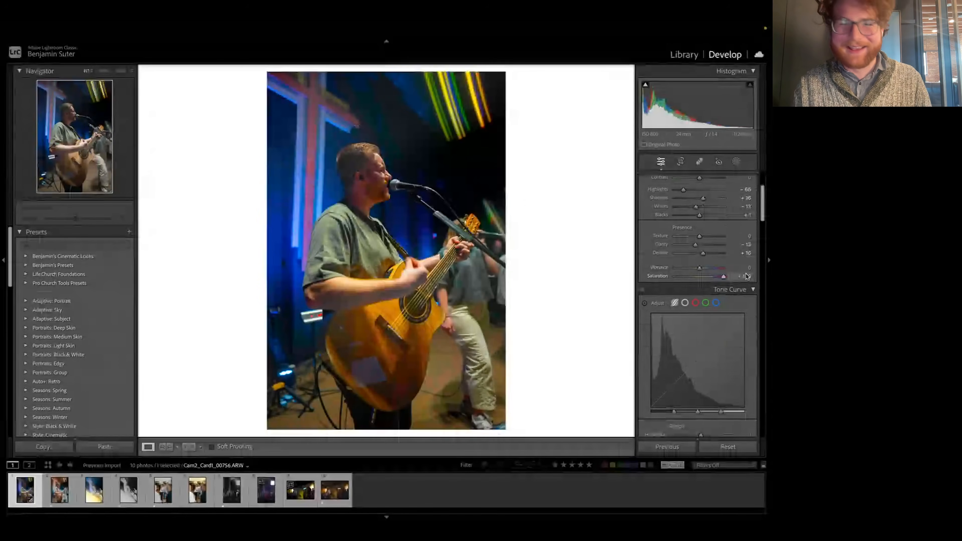
{"action": "key", "text": "ctrl+z"}
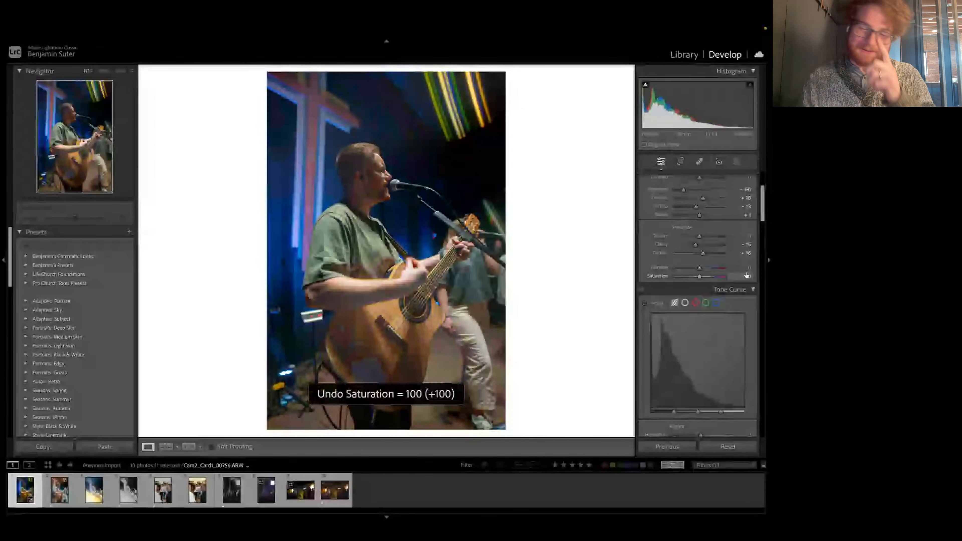
{"action": "left_click_drag", "start_coordinate": [700, 269], "coordinate": [704, 271]}
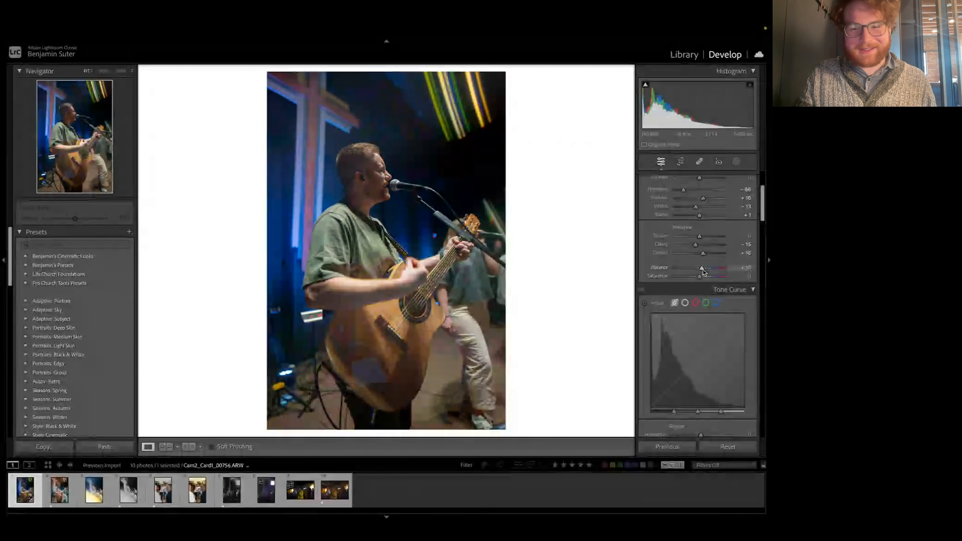
{"action": "left_click_drag", "start_coordinate": [702, 267], "coordinate": [701, 269]}
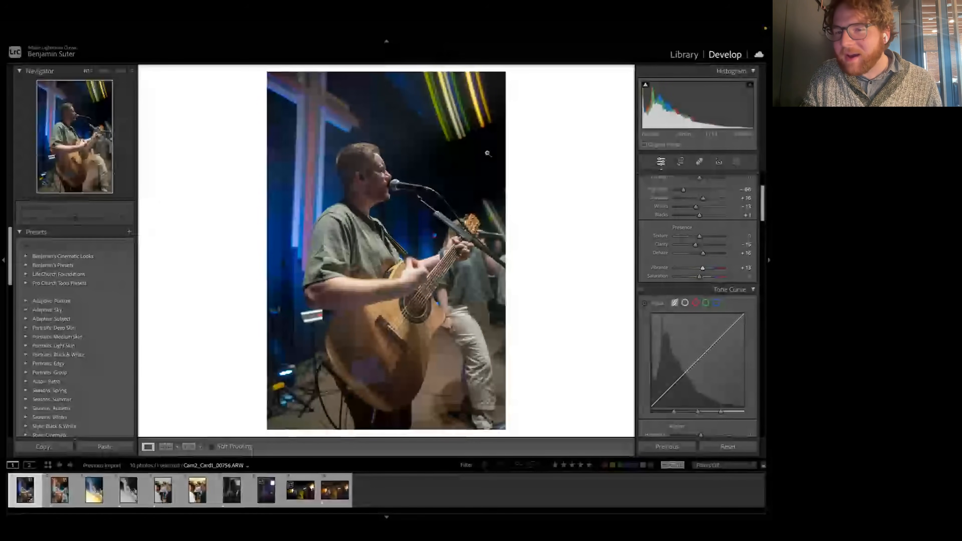
{"action": "left_click_drag", "start_coordinate": [701, 279], "coordinate": [701, 277]}
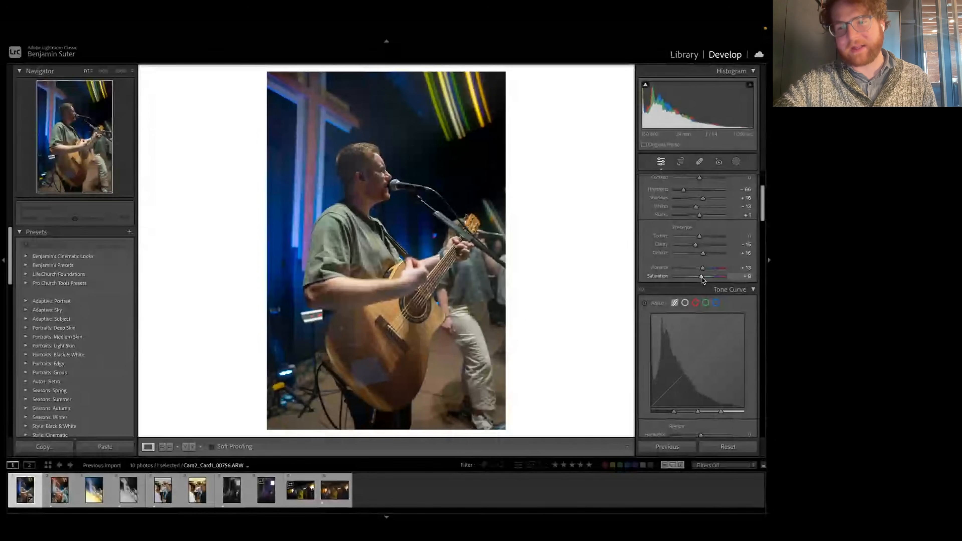
Step: Look through the Tone Curve and Color Mixer settings, comparing the mixer's single-property view with the view of all HSL sliders
{"action": "scroll", "coordinate": [695, 326], "scroll_direction": "down", "scroll_amount": 3}
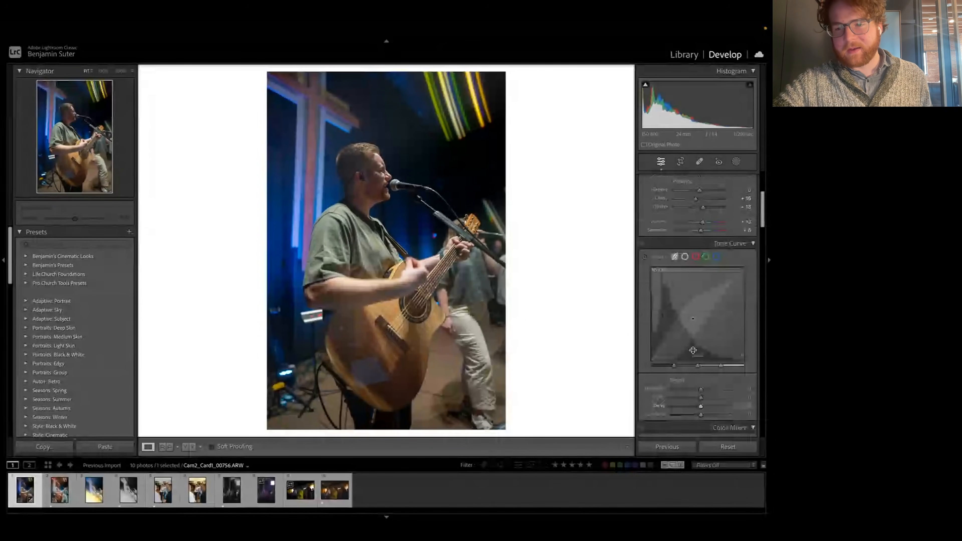
{"action": "scroll", "coordinate": [694, 351], "scroll_direction": "down", "scroll_amount": 10}
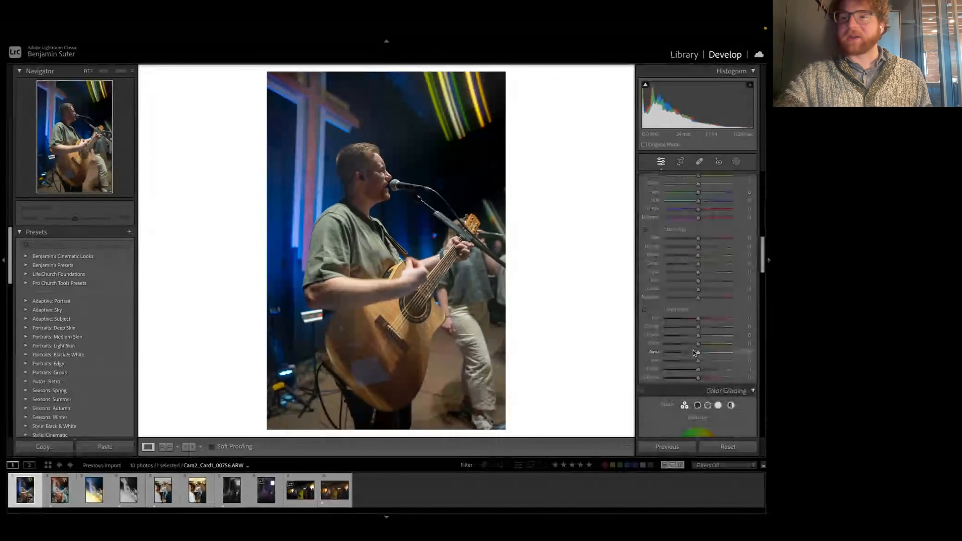
{"action": "scroll", "coordinate": [696, 353], "scroll_direction": "up", "scroll_amount": 3}
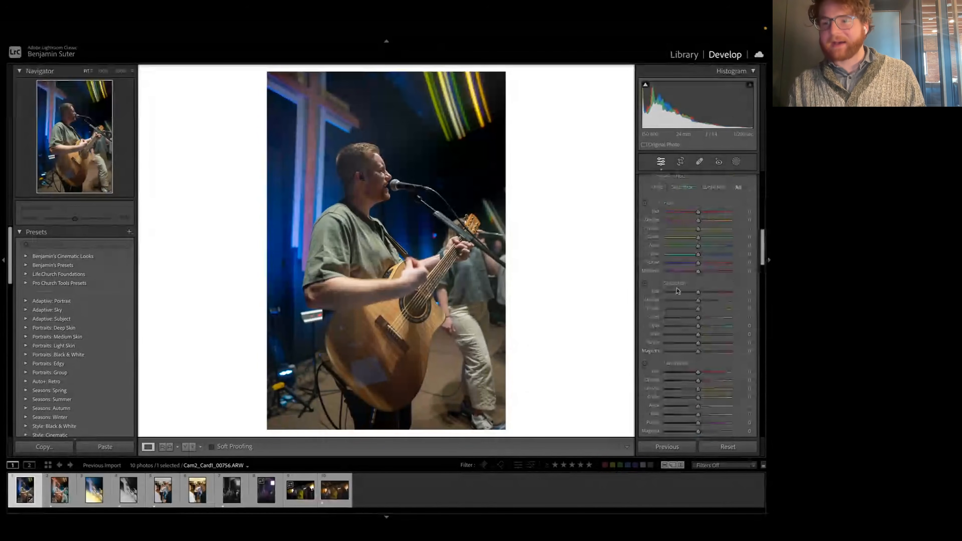
{"action": "scroll", "coordinate": [678, 290], "scroll_direction": "up", "scroll_amount": 2}
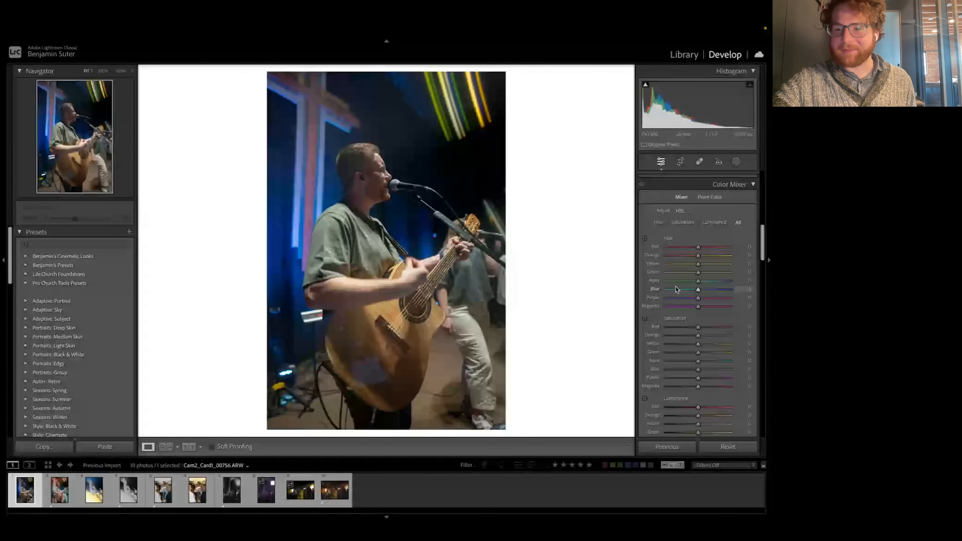
{"action": "scroll", "coordinate": [701, 192], "scroll_direction": "down", "scroll_amount": 3}
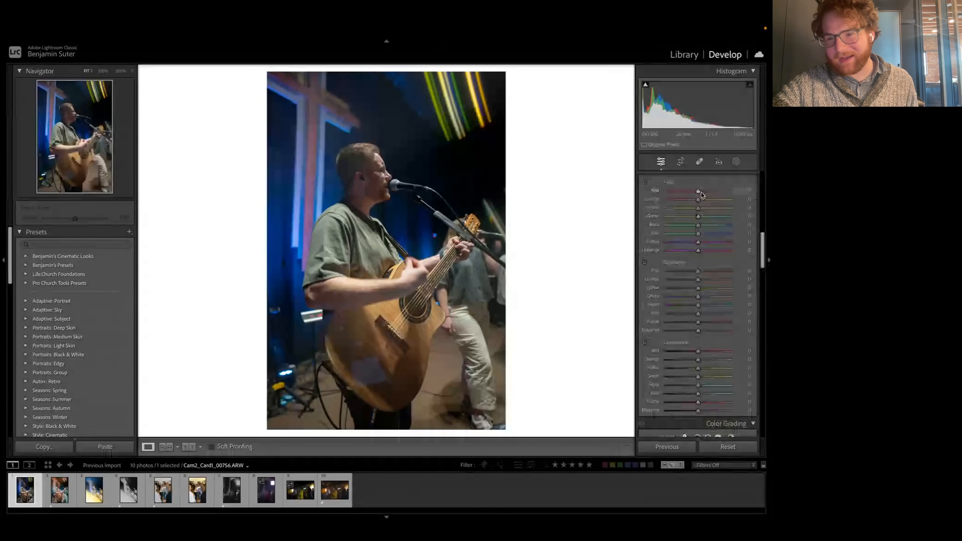
{"action": "scroll", "coordinate": [687, 303], "scroll_direction": "up", "scroll_amount": 3}
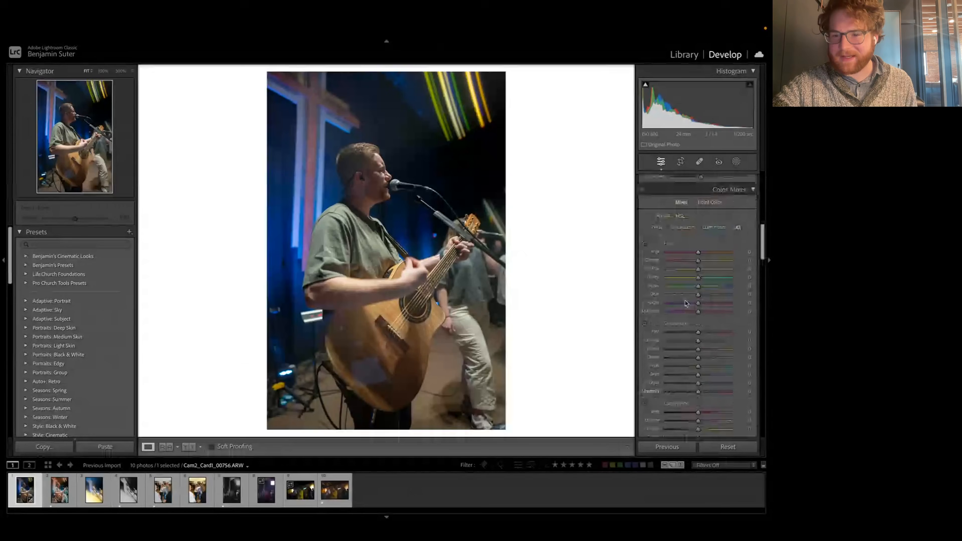
{"action": "left_click", "coordinate": [659, 229]}
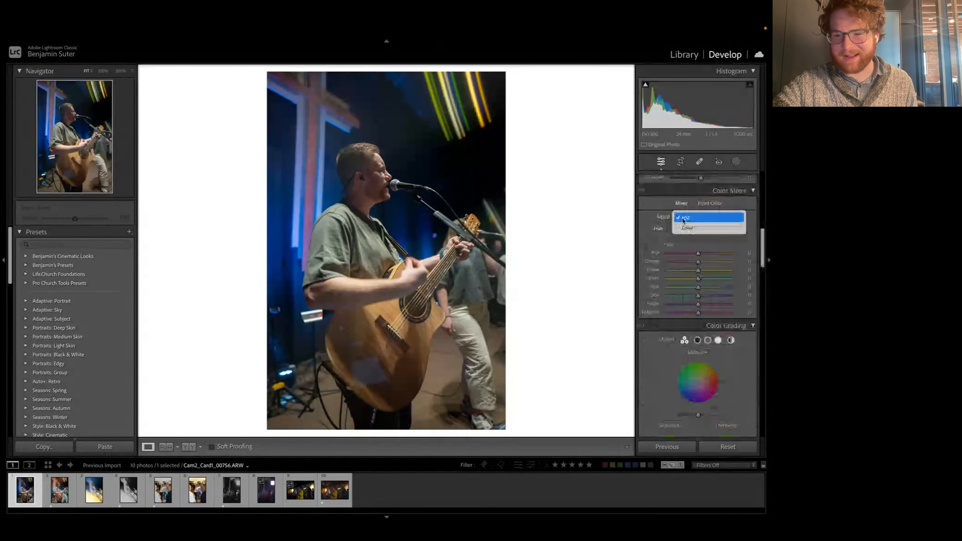
{"action": "left_click", "coordinate": [716, 229]}
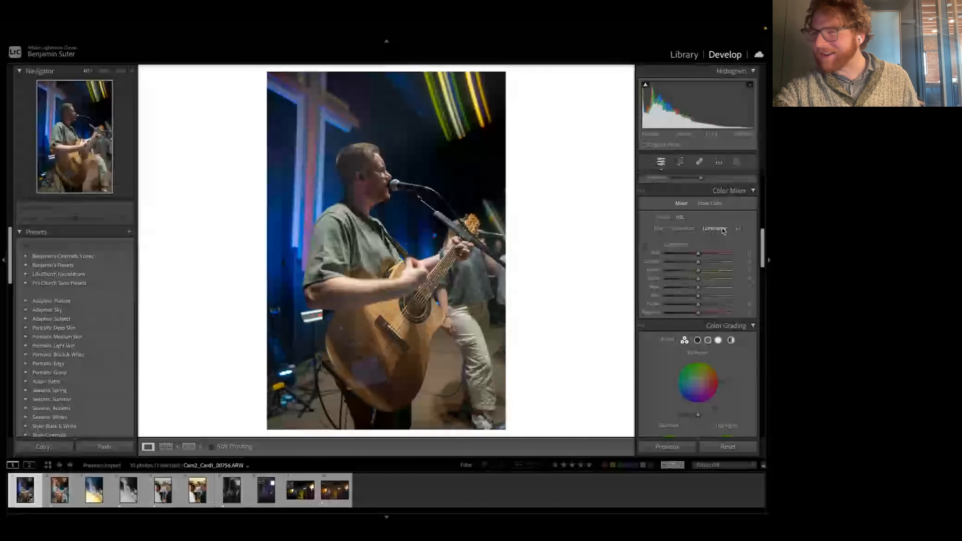
{"action": "left_click", "coordinate": [739, 229]}
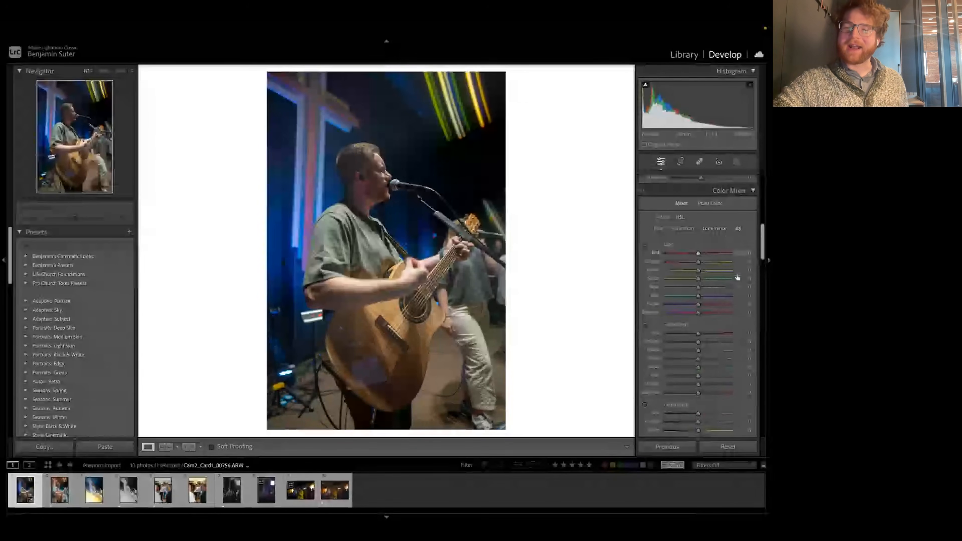
{"action": "scroll", "coordinate": [720, 278], "scroll_direction": "down", "scroll_amount": 3}
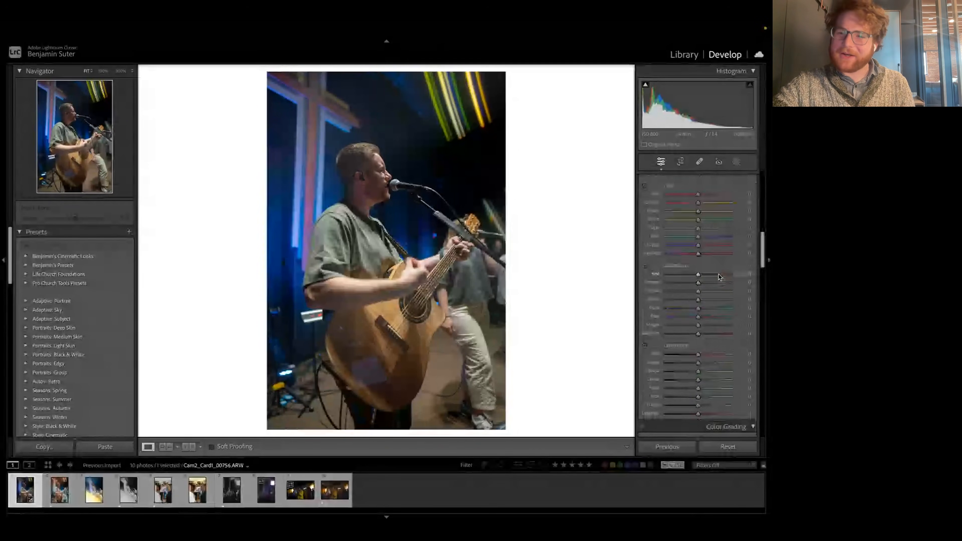
{"action": "scroll", "coordinate": [720, 278], "scroll_direction": "up", "scroll_amount": 1}
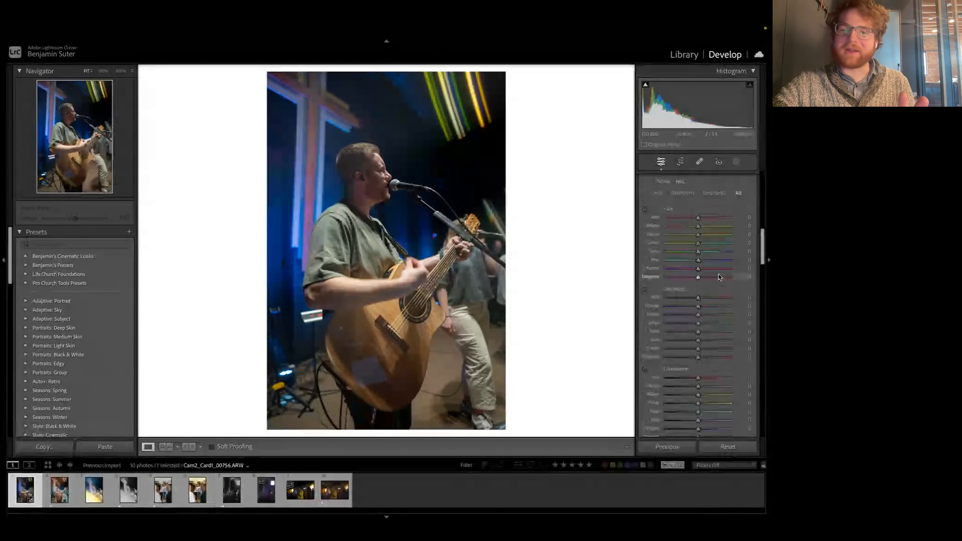
{"action": "scroll", "coordinate": [720, 278], "scroll_direction": "up", "scroll_amount": 1}
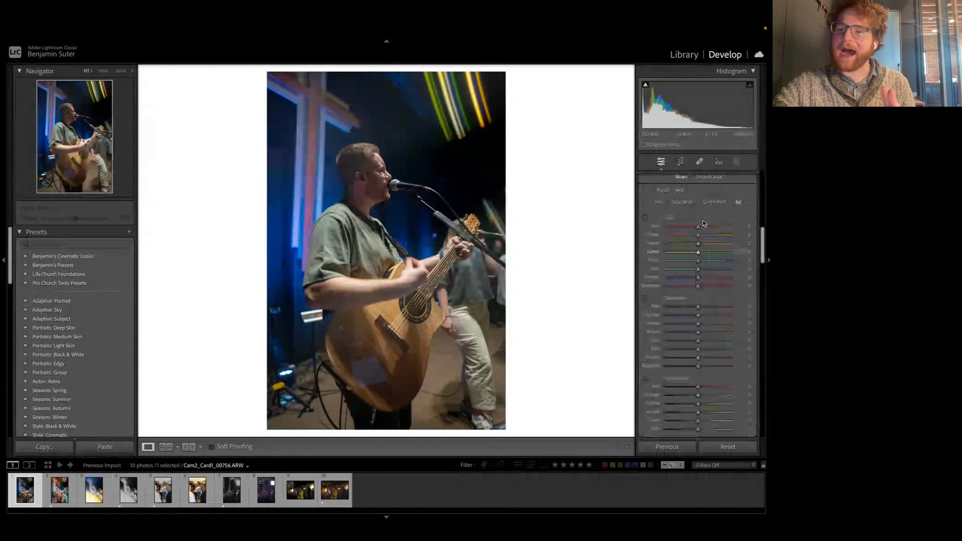
{"action": "scroll", "coordinate": [699, 266], "scroll_direction": "down", "scroll_amount": 3}
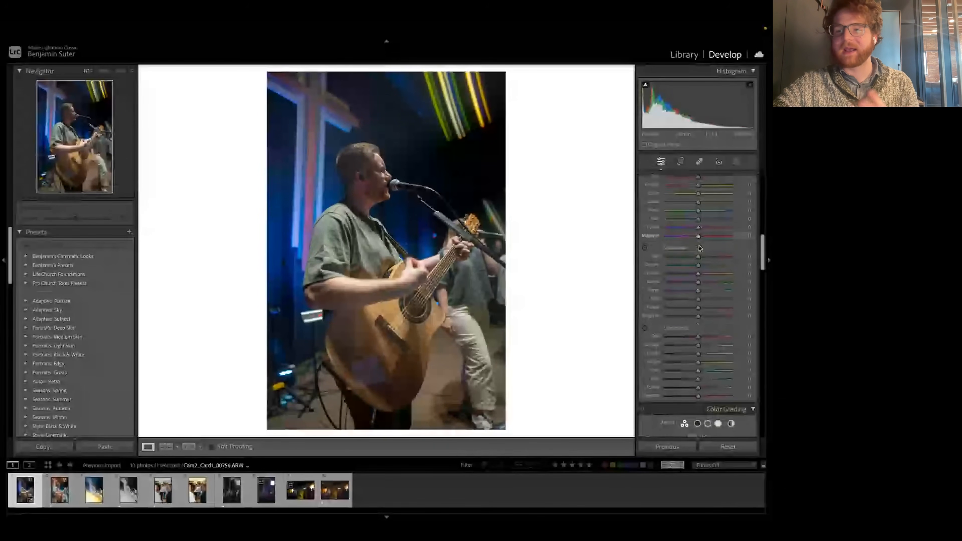
Step: Try shifting the orange and yellow hues both ways with targeted adjustment on the guitar body, and undo the changes
{"action": "scroll", "coordinate": [699, 302], "scroll_direction": "up", "scroll_amount": 2}
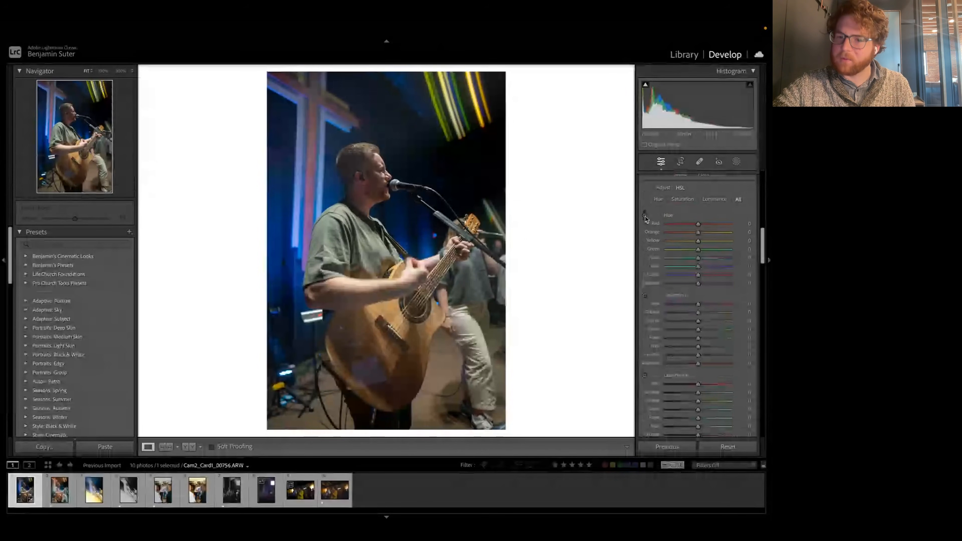
{"action": "scroll", "coordinate": [646, 219], "scroll_direction": "down", "scroll_amount": 1}
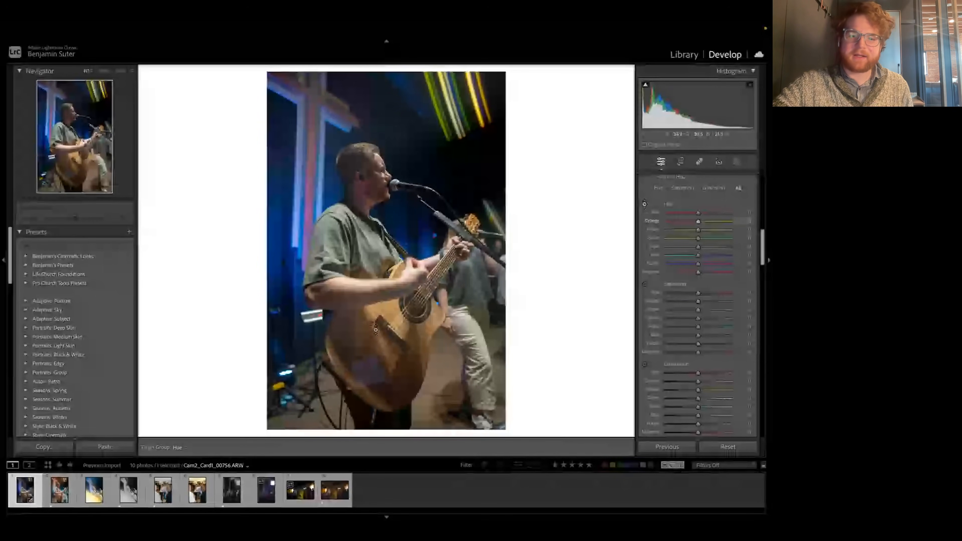
{"action": "left_click_drag", "start_coordinate": [376, 329], "coordinate": [384, 184]}
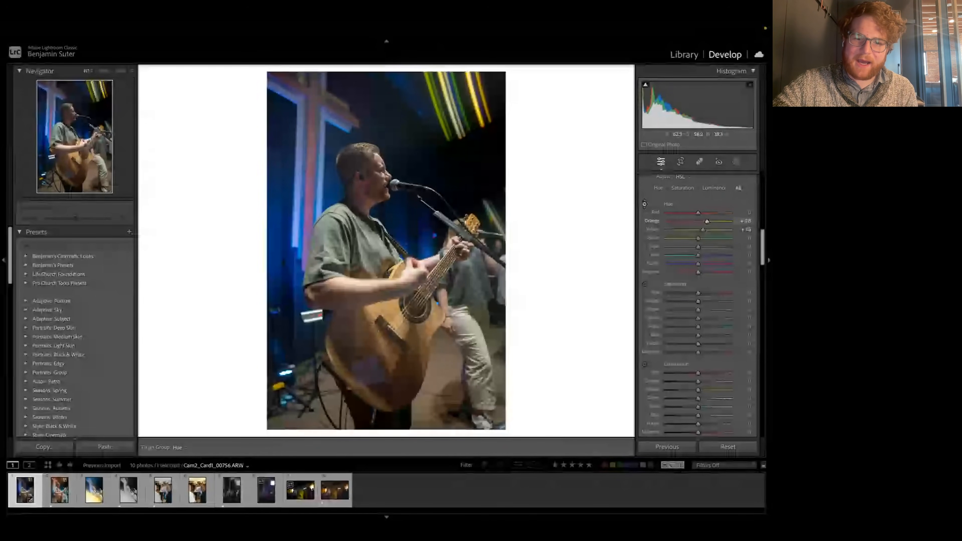
{"action": "left_click_drag", "start_coordinate": [379, 296], "coordinate": [378, 347]}
{"action": "mouse_move", "coordinate": [381, 313]}
{"action": "left_mouse_down"}
{"action": "mouse_move", "coordinate": [381, 327]}
{"action": "mouse_move", "coordinate": [381, 270]}
{"action": "mouse_move", "coordinate": [381, 343]}
{"action": "mouse_move", "coordinate": [375, 312]}
{"action": "left_mouse_up"}
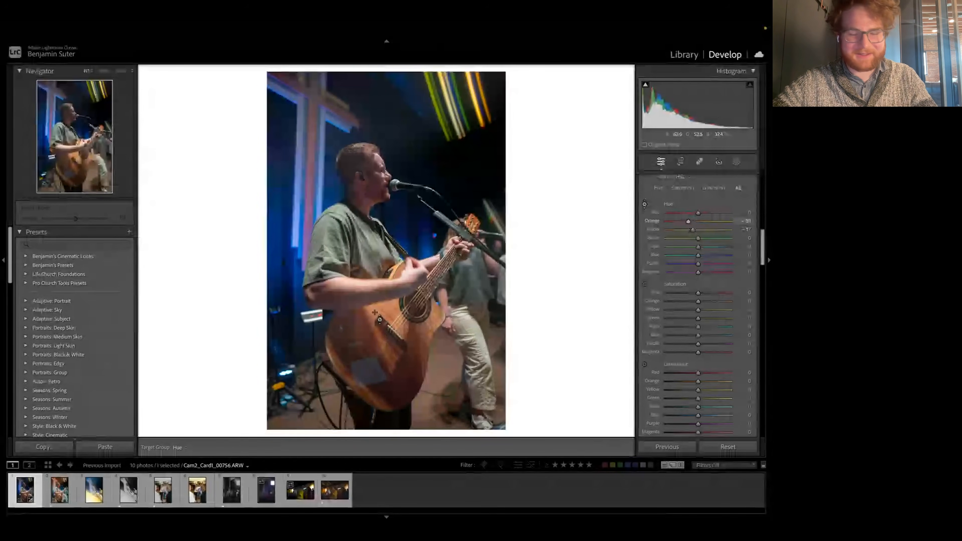
{"action": "key", "text": "ctrl+z"}
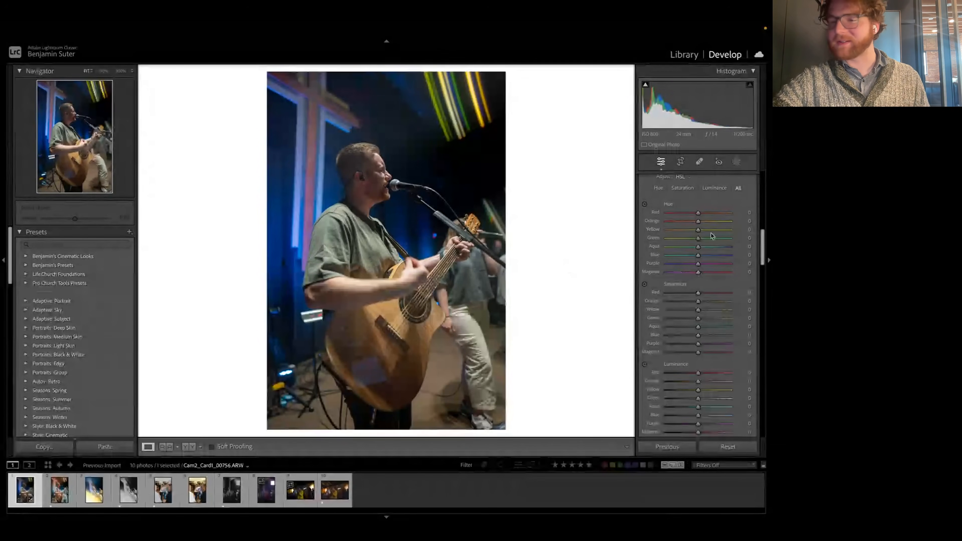
Step: Use targeted Hue adjustment on the guitar body to set Orange to -25 and Yellow to -11
{"action": "scroll", "coordinate": [719, 260], "scroll_direction": "up", "scroll_amount": 1}
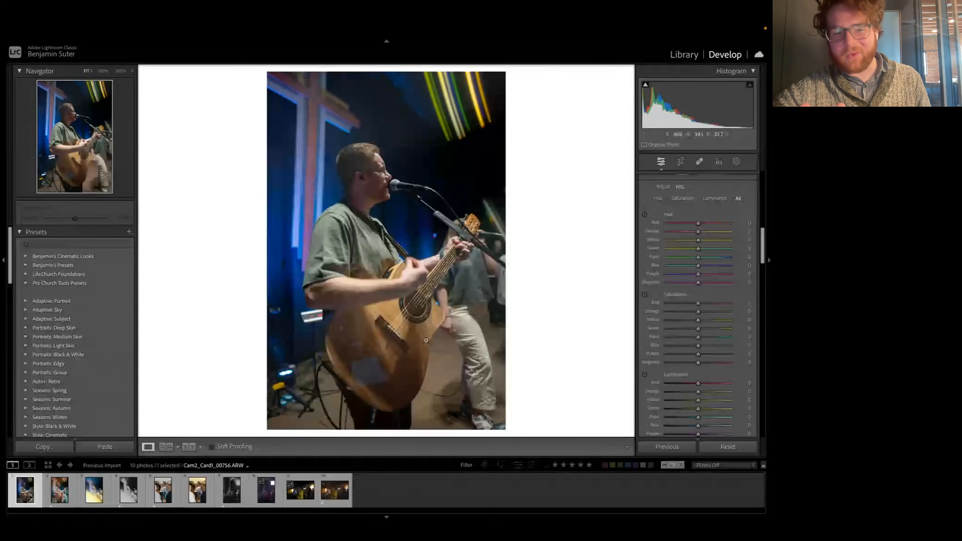
{"action": "left_click", "coordinate": [646, 215]}
{"action": "mouse_move", "coordinate": [420, 332]}
{"action": "left_mouse_down"}
{"action": "mouse_move", "coordinate": [421, 340]}
{"action": "mouse_move", "coordinate": [413, 324]}
{"action": "left_mouse_up"}
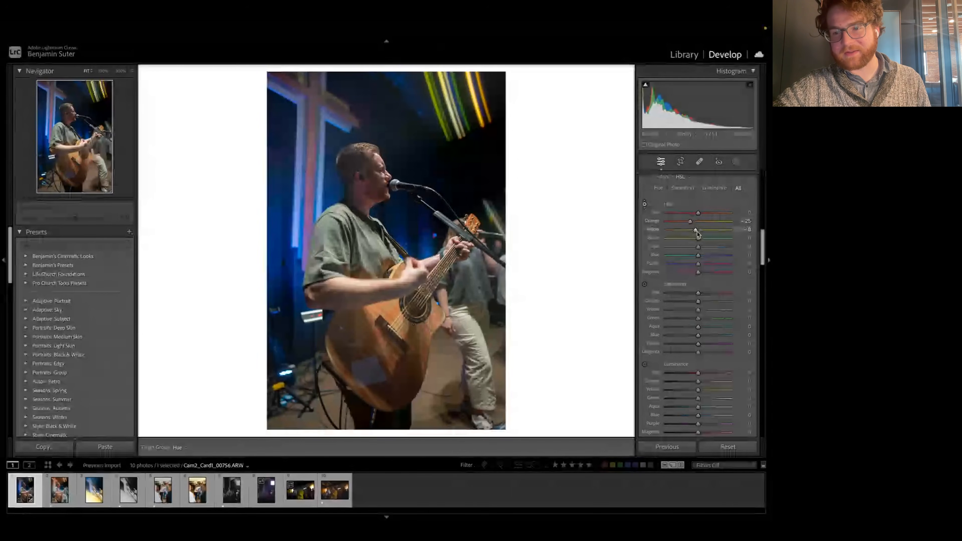
{"action": "scroll", "coordinate": [699, 233], "scroll_direction": "down", "scroll_amount": 2}
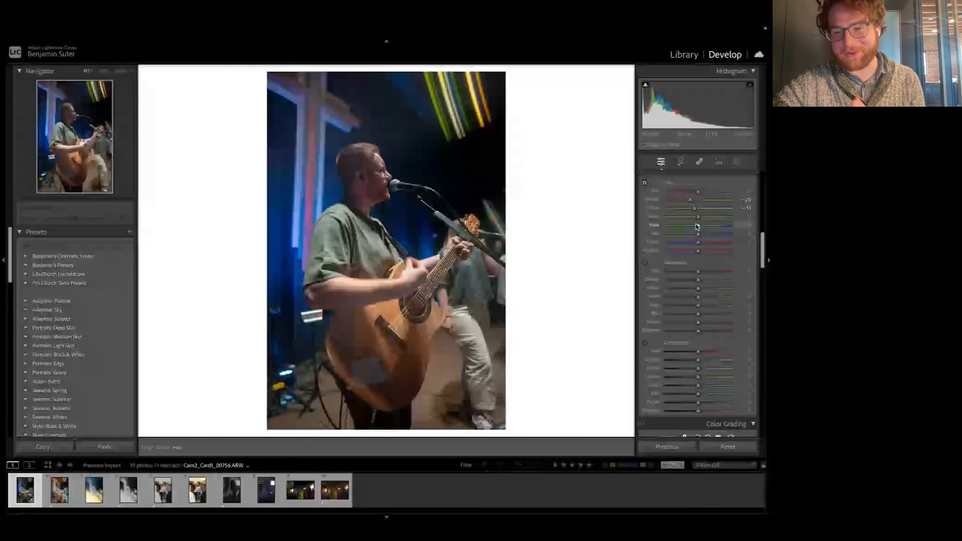
Step: Set the hues to Aqua +30, Blue -27 and Purple -6, and ease Orange to -20 and Yellow to -9
{"action": "mouse_move", "coordinate": [697, 225]}
{"action": "left_mouse_down"}
{"action": "mouse_move", "coordinate": [716, 225]}
{"action": "mouse_move", "coordinate": [691, 236]}
{"action": "left_mouse_up"}
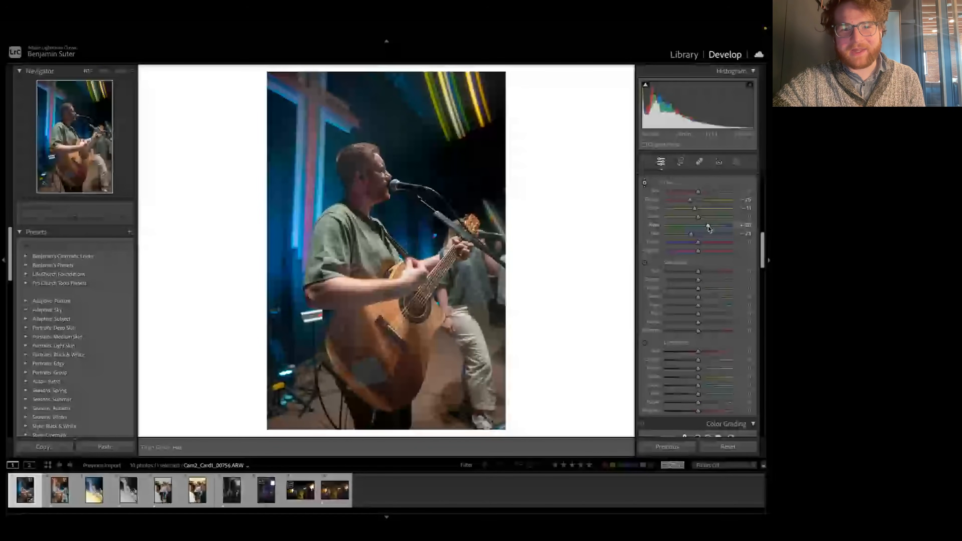
{"action": "left_click_drag", "start_coordinate": [708, 227], "coordinate": [708, 227]}
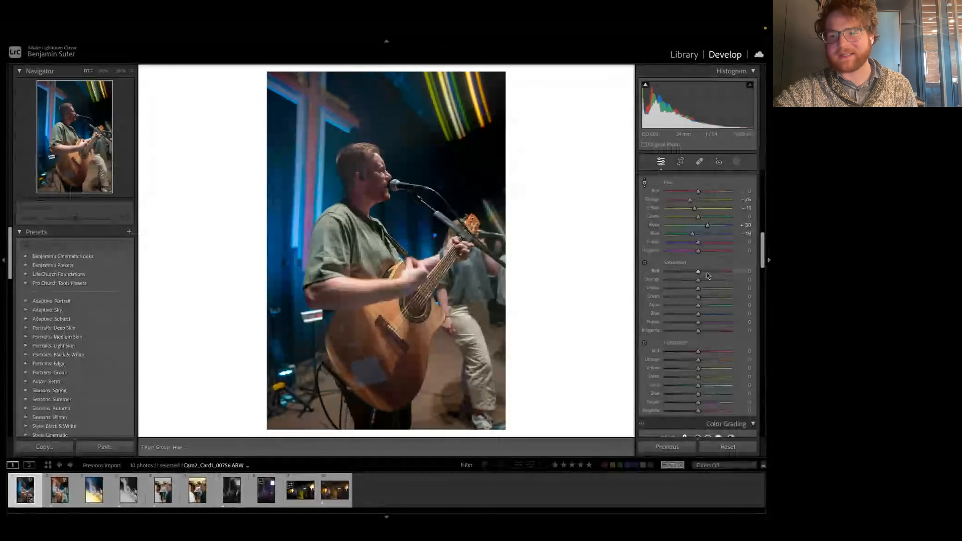
{"action": "scroll", "coordinate": [696, 280], "scroll_direction": "down", "scroll_amount": 1}
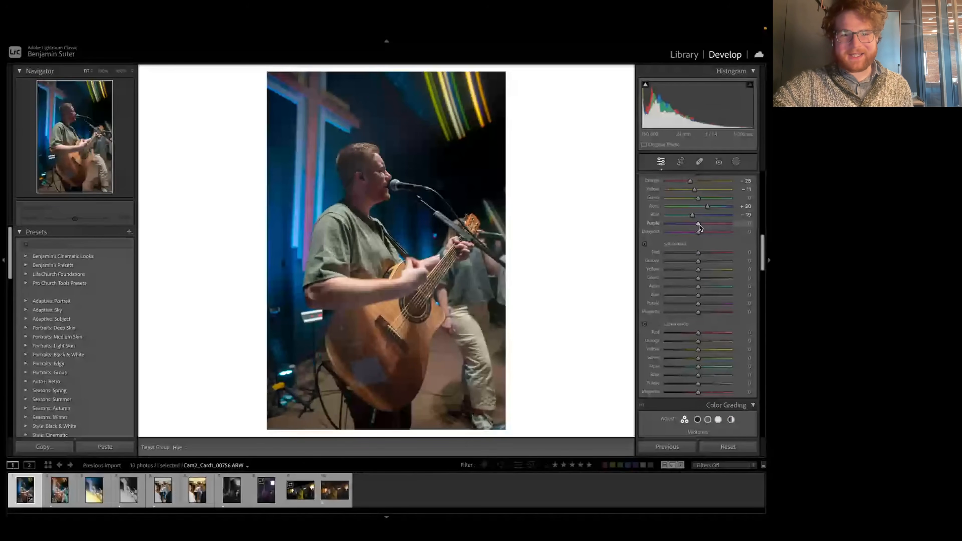
{"action": "left_click_drag", "start_coordinate": [698, 224], "coordinate": [691, 219]}
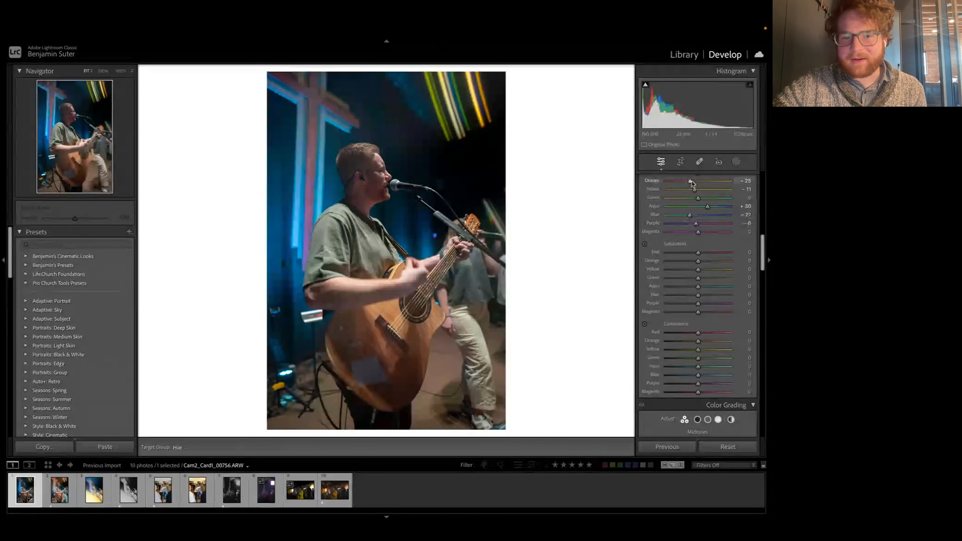
{"action": "scroll", "coordinate": [697, 205], "scroll_direction": "up", "scroll_amount": 1}
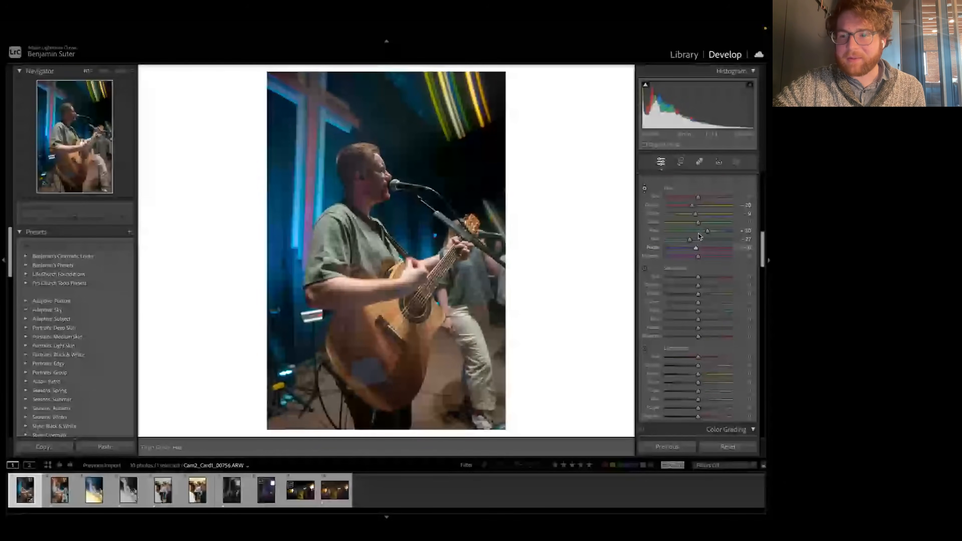
Step: Finish the targeted adjustment, test Orange saturation at -100, and set Orange saturation to -8 and Yellow to -4
{"action": "scroll", "coordinate": [699, 236], "scroll_direction": "down", "scroll_amount": 1}
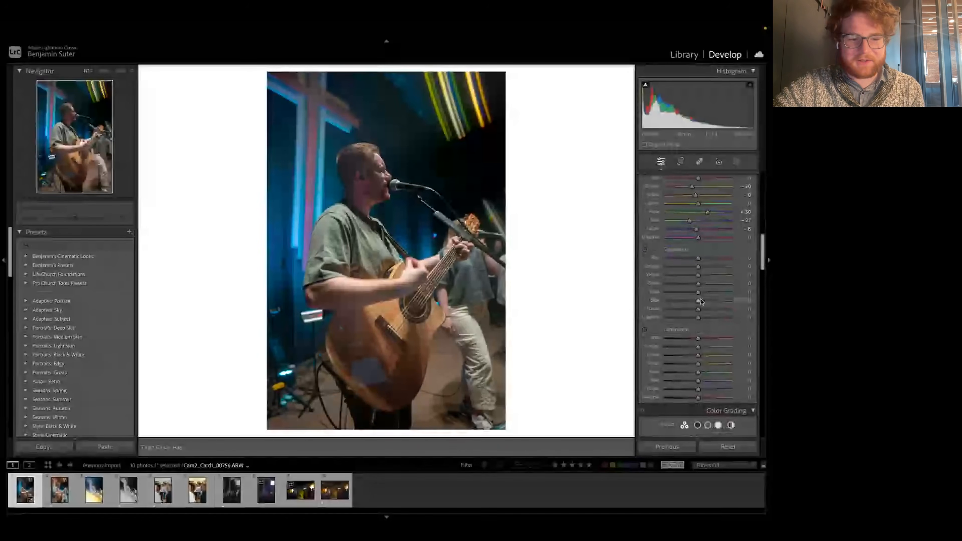
{"action": "scroll", "coordinate": [703, 286], "scroll_direction": "down", "scroll_amount": 2}
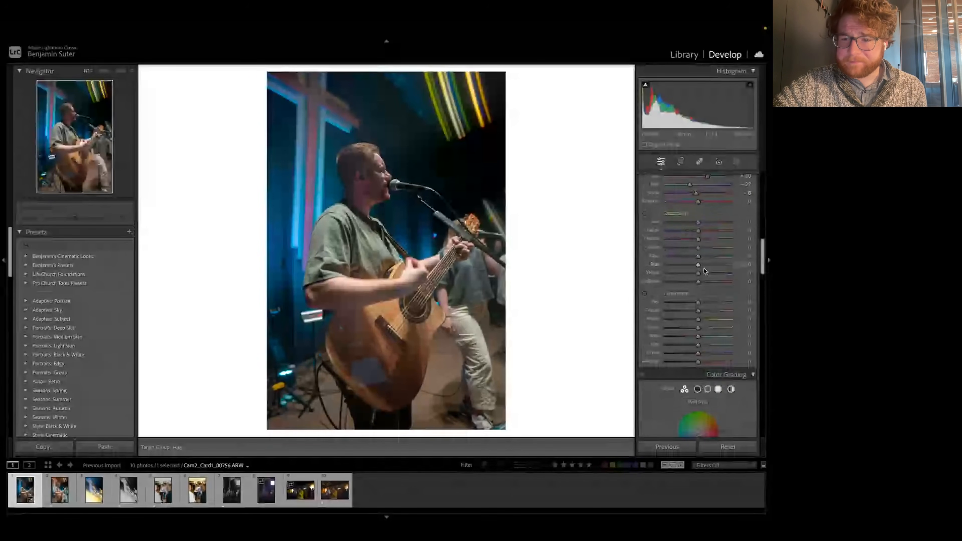
{"action": "scroll", "coordinate": [704, 271], "scroll_direction": "up", "scroll_amount": 1}
{"action": "scroll", "coordinate": [700, 238], "scroll_direction": "up", "scroll_amount": 1}
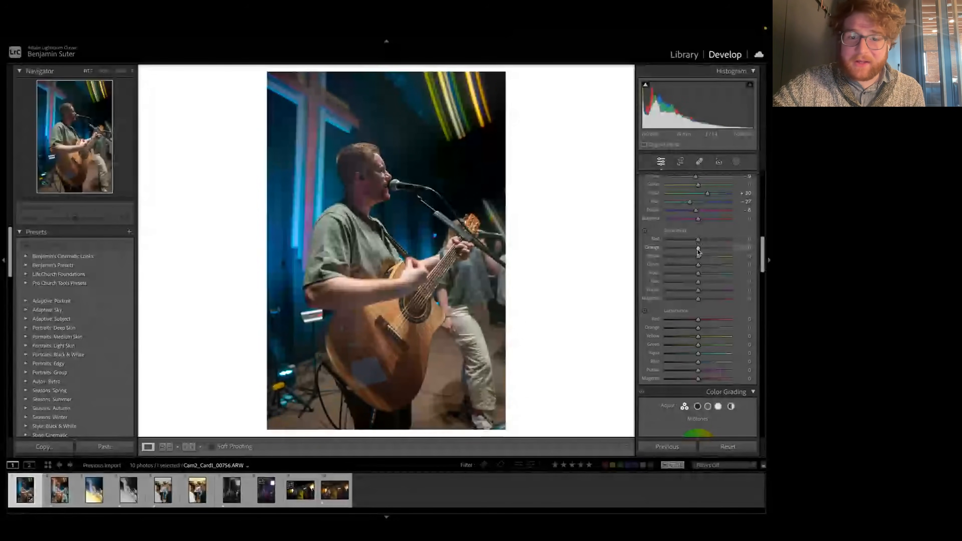
{"action": "left_click_drag", "start_coordinate": [699, 252], "coordinate": [698, 253]}
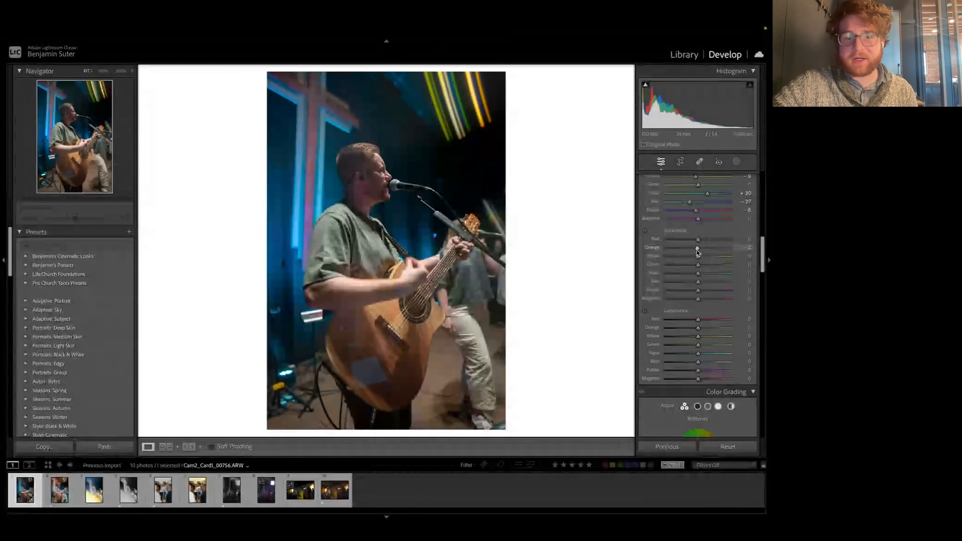
{"action": "left_click_drag", "start_coordinate": [698, 253], "coordinate": [659, 258]}
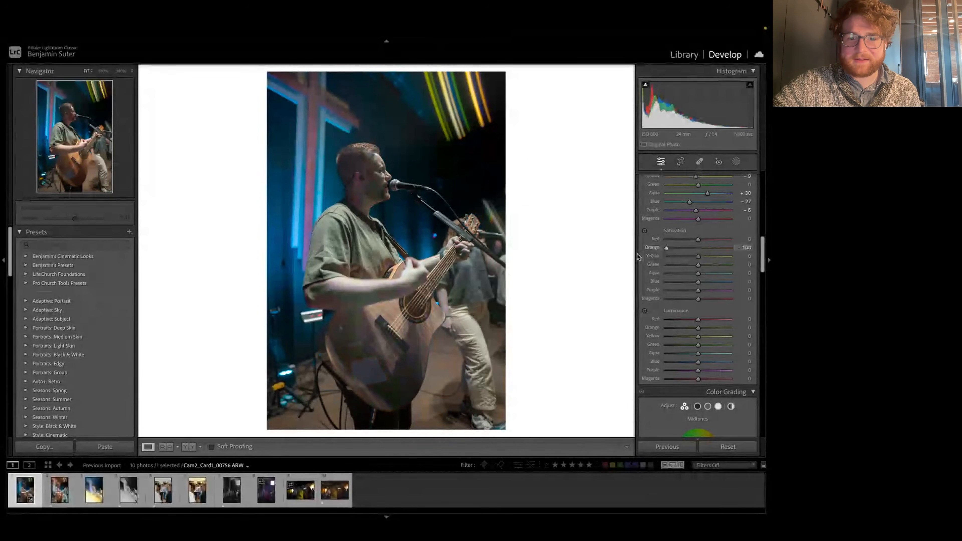
{"action": "left_click_drag", "start_coordinate": [667, 247], "coordinate": [696, 255]}
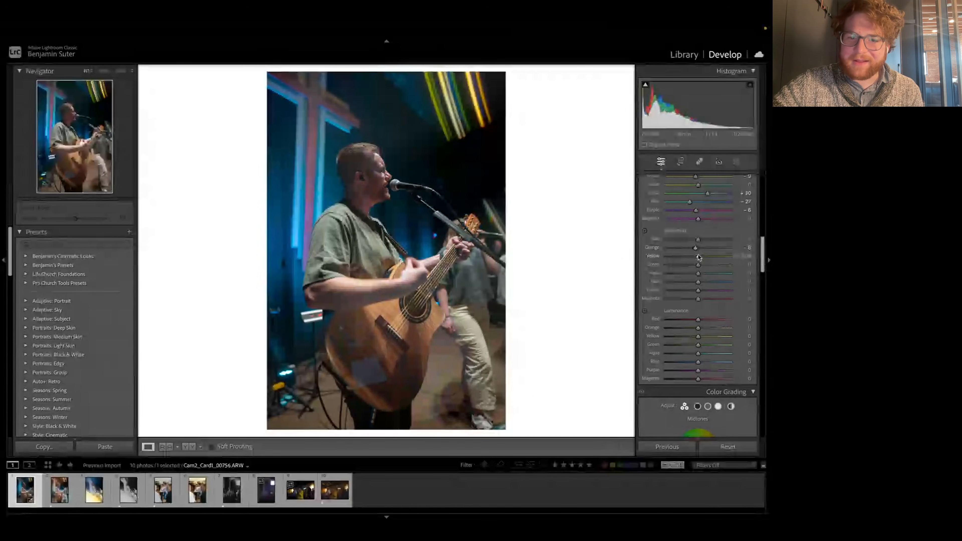
{"action": "left_click_drag", "start_coordinate": [699, 258], "coordinate": [697, 256]}
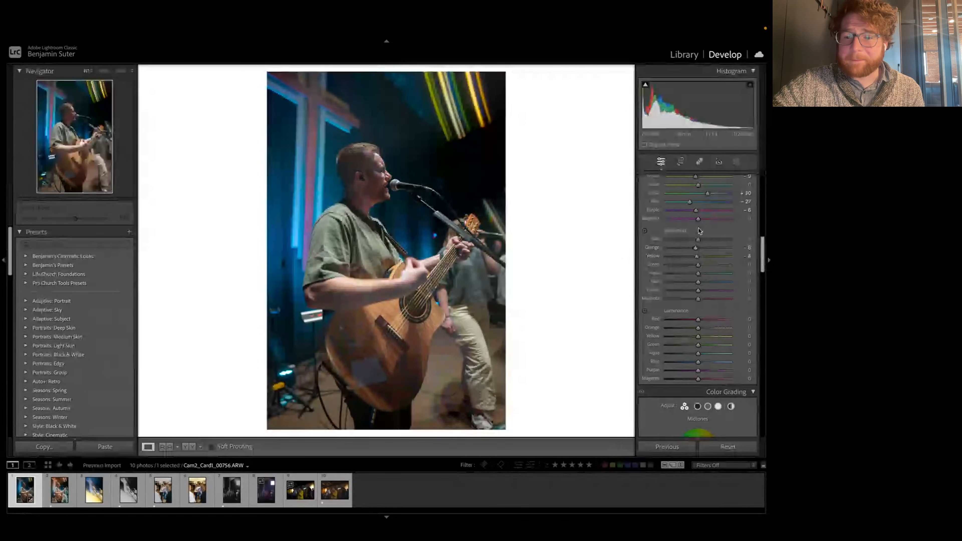
Step: Set the Color Mixer saturation to +8 for Red, -3 for Blue and +5 for Aqua
{"action": "scroll", "coordinate": [701, 242], "scroll_direction": "down", "scroll_amount": 1}
{"action": "scroll", "coordinate": [699, 210], "scroll_direction": "down", "scroll_amount": 2}
{"action": "left_click_drag", "start_coordinate": [699, 209], "coordinate": [702, 212]}
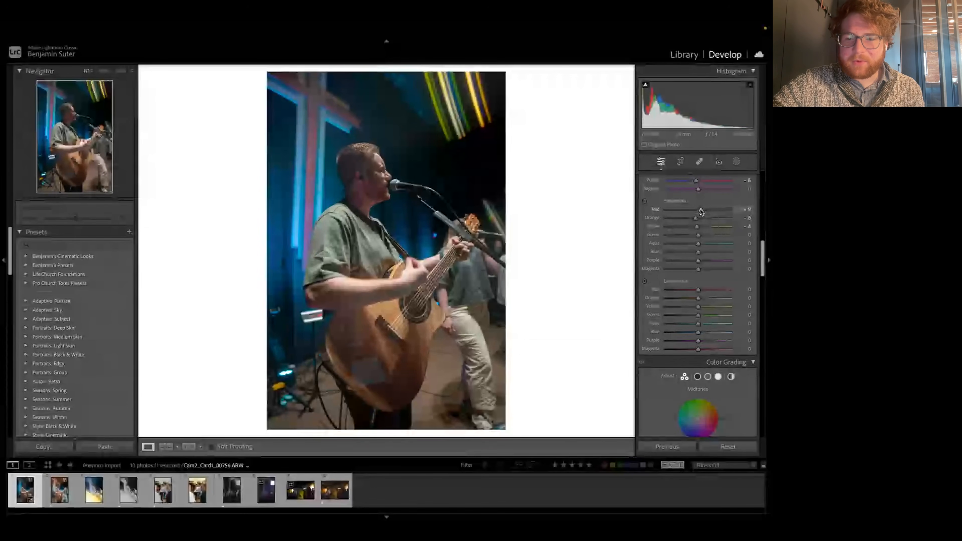
{"action": "left_click_drag", "start_coordinate": [699, 250], "coordinate": [697, 254]}
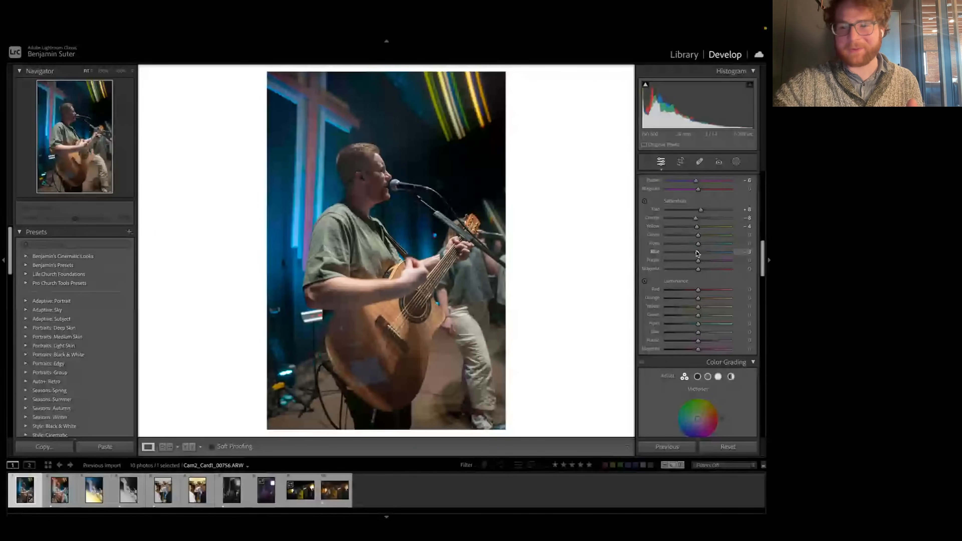
{"action": "left_click_drag", "start_coordinate": [698, 244], "coordinate": [700, 245]}
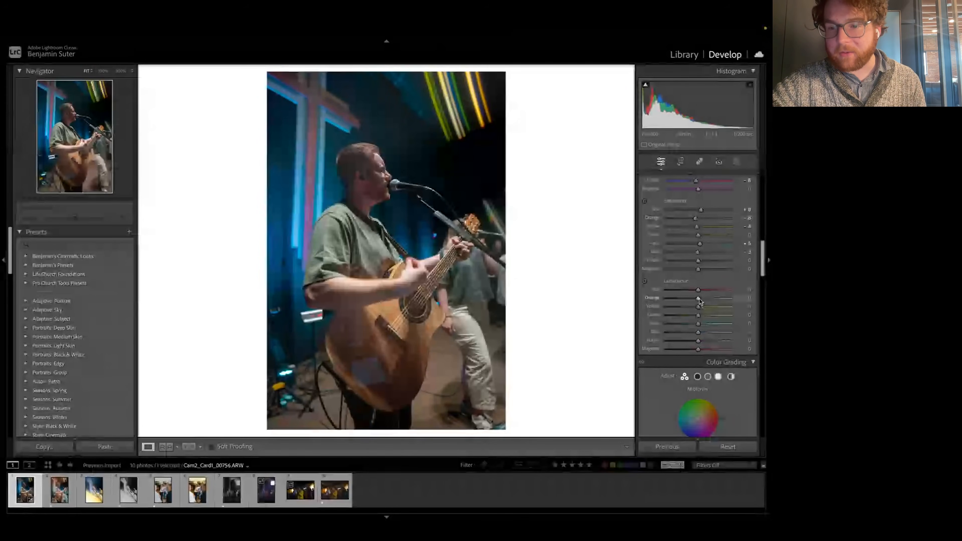
Step: Lower the Orange luminance slightly in the Color Mixer
{"action": "left_click_drag", "start_coordinate": [698, 299], "coordinate": [696, 300]}
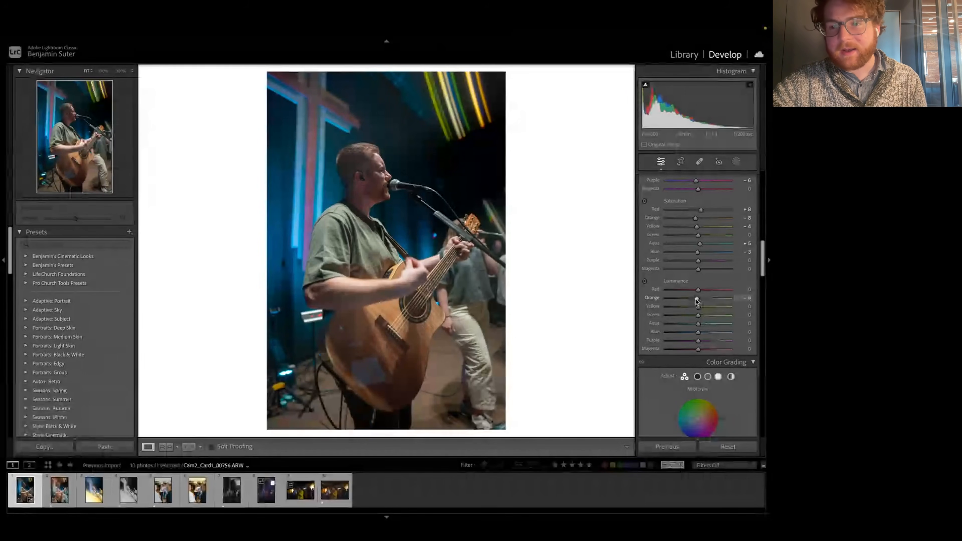
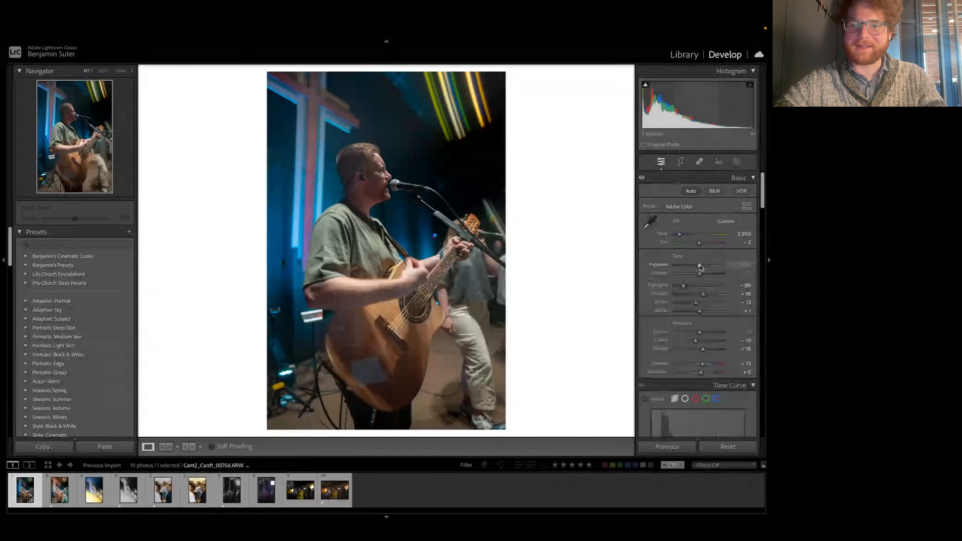
Step: Raise the exposure slightly and add anchor points at the highlights, midtones, shadows and deep shadows of the RGB point curve
{"action": "left_click_drag", "start_coordinate": [700, 264], "coordinate": [700, 266]}
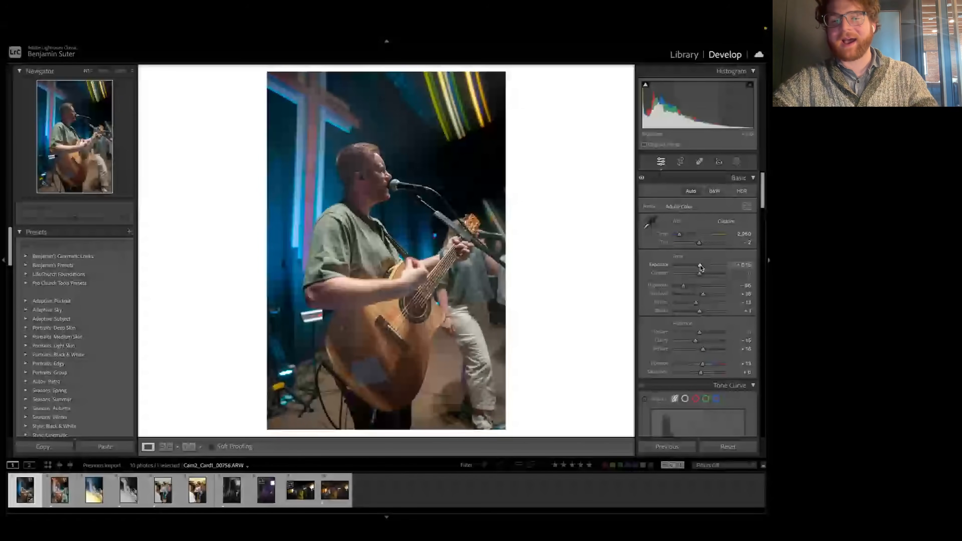
{"action": "scroll", "coordinate": [713, 289], "scroll_direction": "down", "scroll_amount": 5}
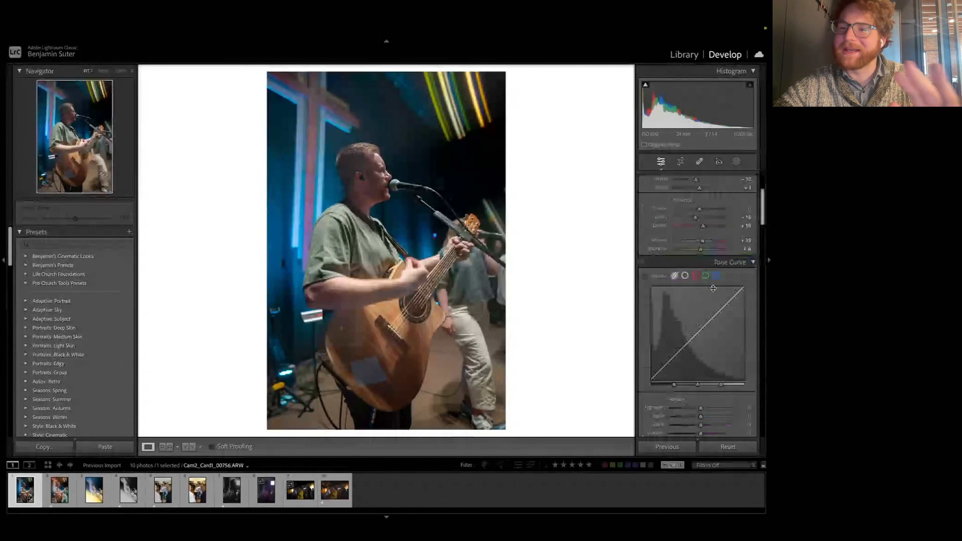
{"action": "scroll", "coordinate": [698, 265], "scroll_direction": "down", "scroll_amount": 1}
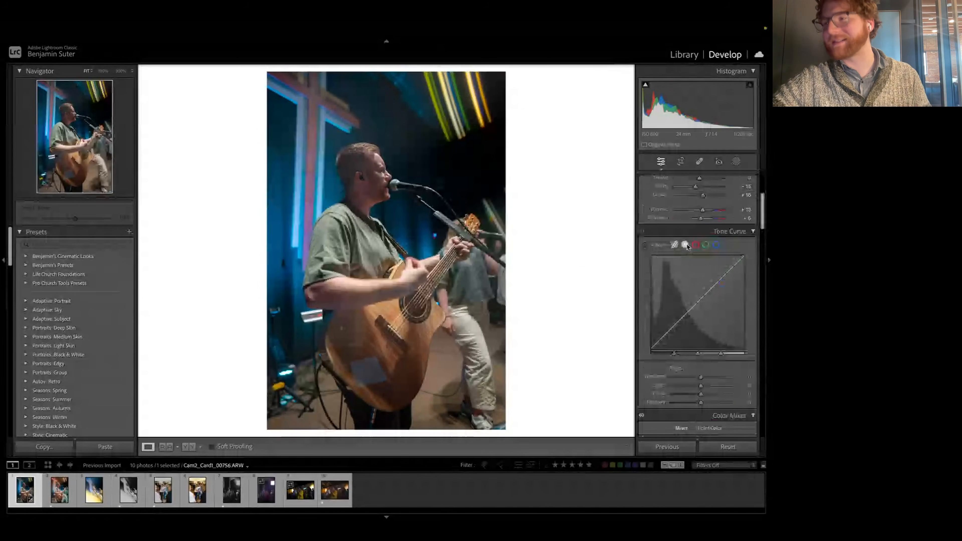
{"action": "left_click", "coordinate": [686, 245]}
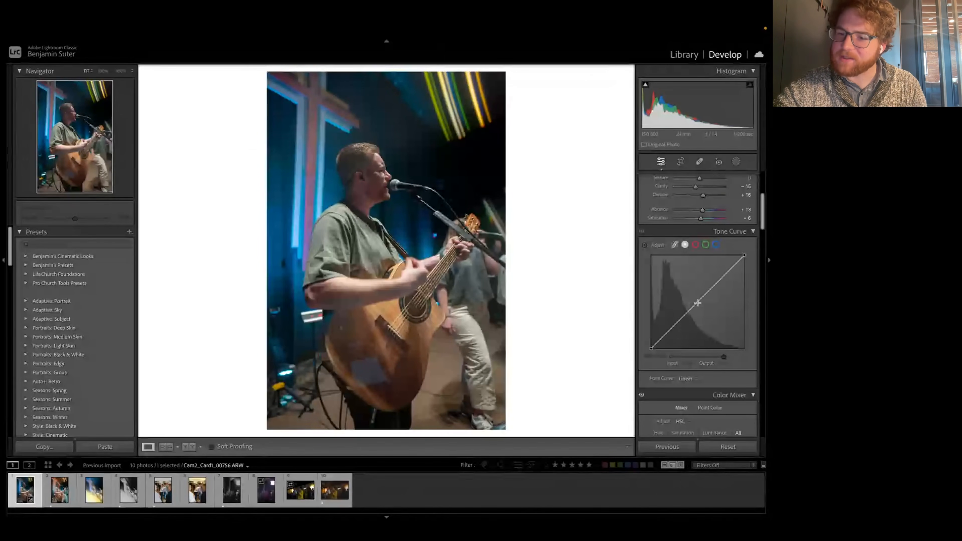
{"action": "left_click", "coordinate": [697, 303]}
{"action": "left_click", "coordinate": [721, 277]}
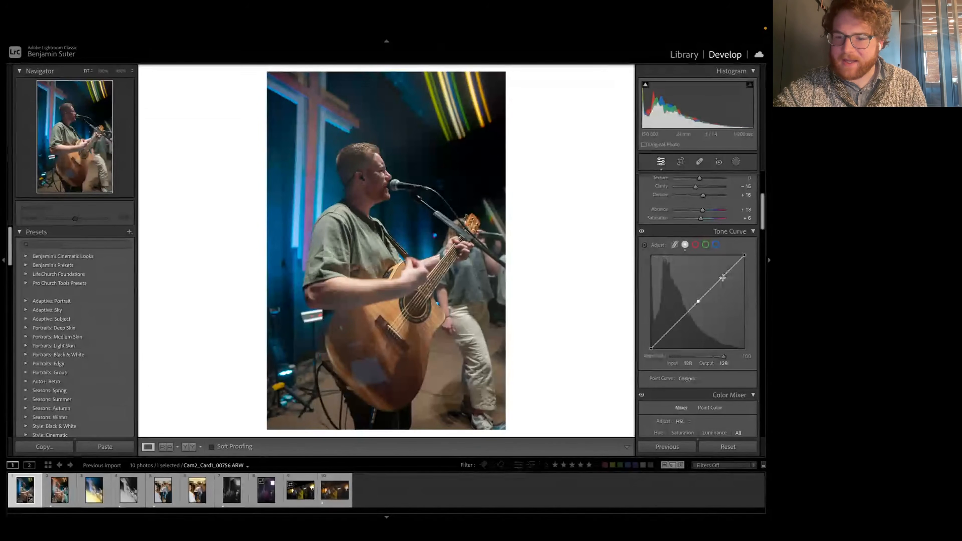
{"action": "left_click", "coordinate": [673, 325]}
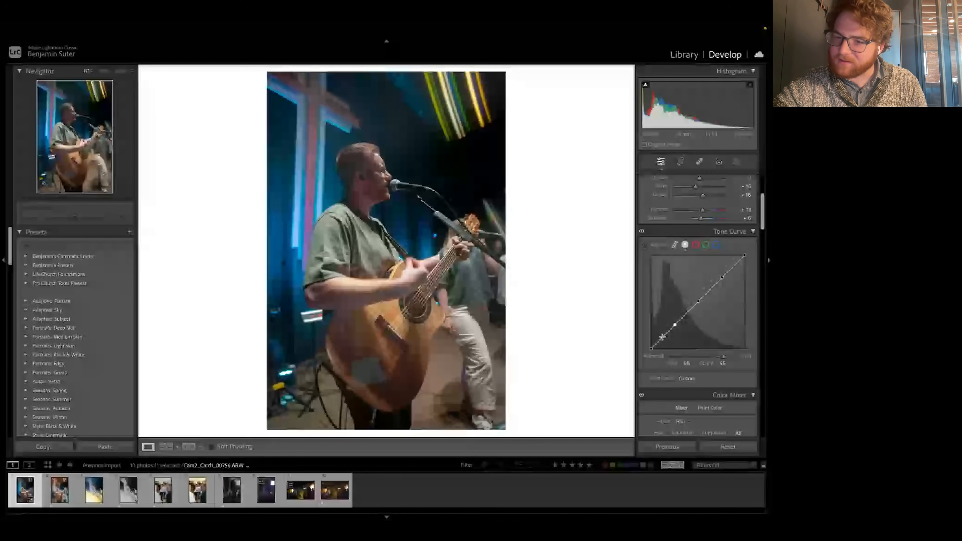
{"action": "left_click", "coordinate": [662, 336]}
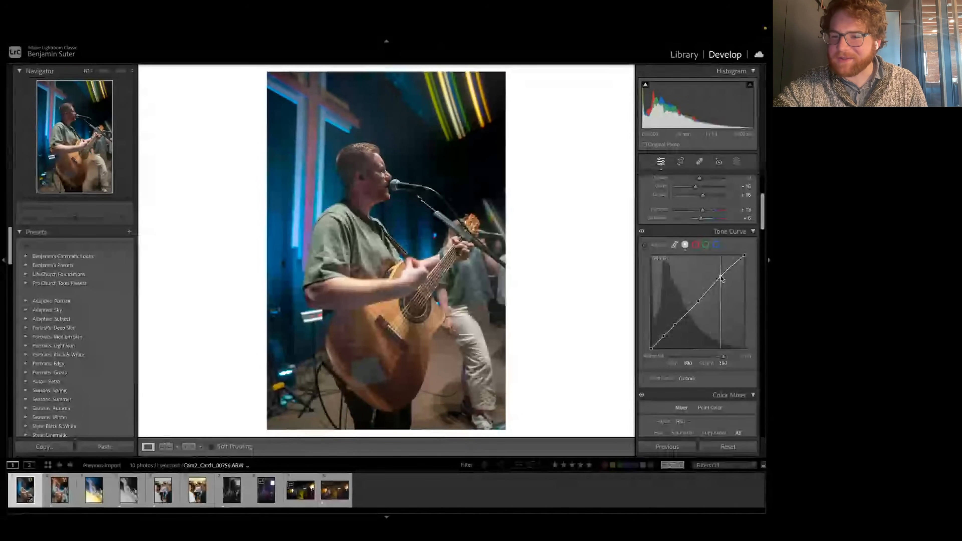
Step: Shape the point curve into a gentle S by lifting the highlight point and lowering the two shadow points
{"action": "left_click_drag", "start_coordinate": [721, 277], "coordinate": [719, 276]}
{"action": "left_click_drag", "start_coordinate": [675, 324], "coordinate": [649, 346]}
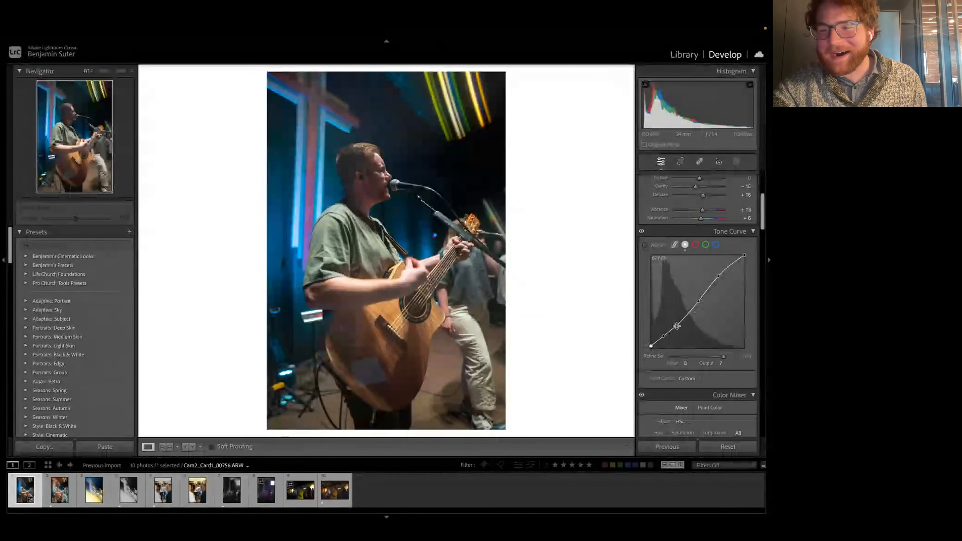
{"action": "left_click_drag", "start_coordinate": [678, 326], "coordinate": [677, 330]}
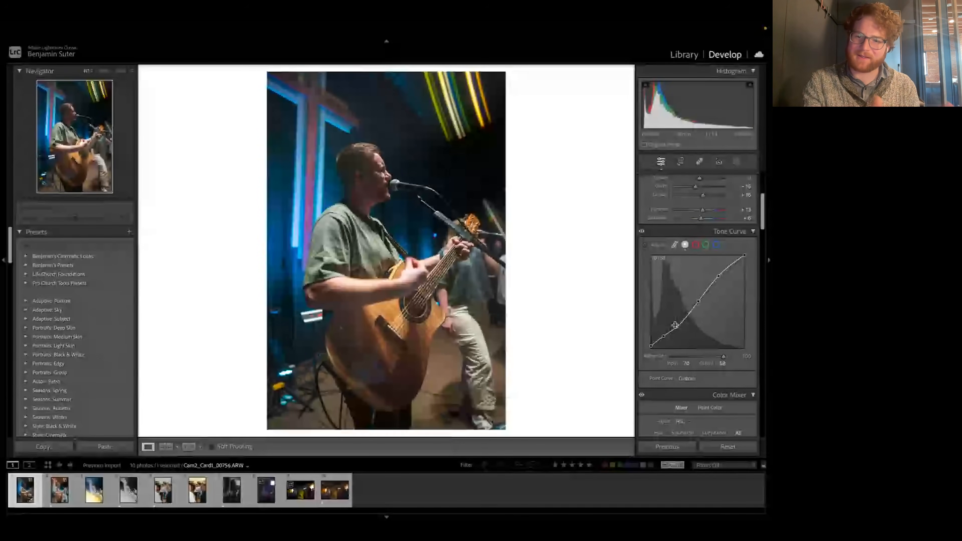
{"action": "left_click_drag", "start_coordinate": [677, 328], "coordinate": [677, 327]}
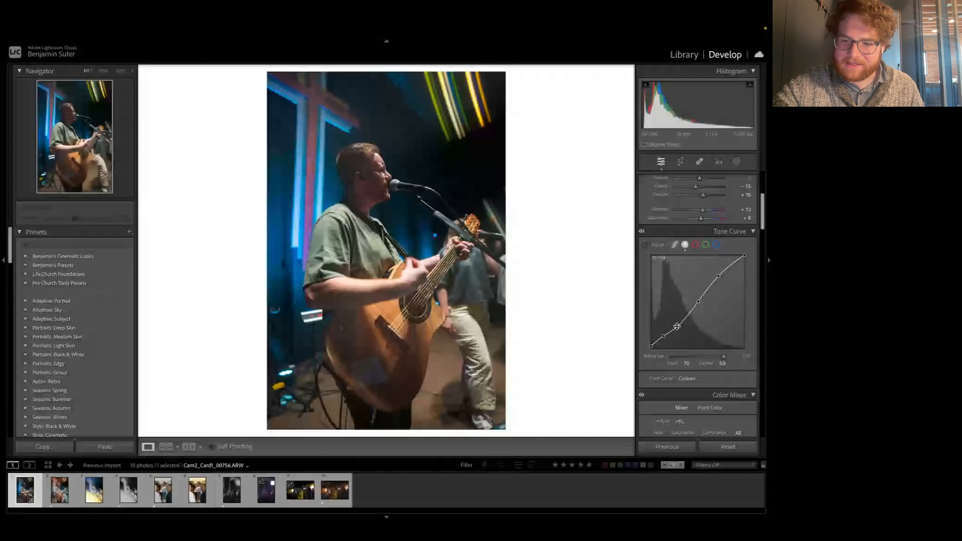
{"action": "mouse_move", "coordinate": [677, 327]}
{"action": "left_mouse_down"}
{"action": "mouse_move", "coordinate": [674, 319]}
{"action": "mouse_move", "coordinate": [664, 340]}
{"action": "left_mouse_up"}
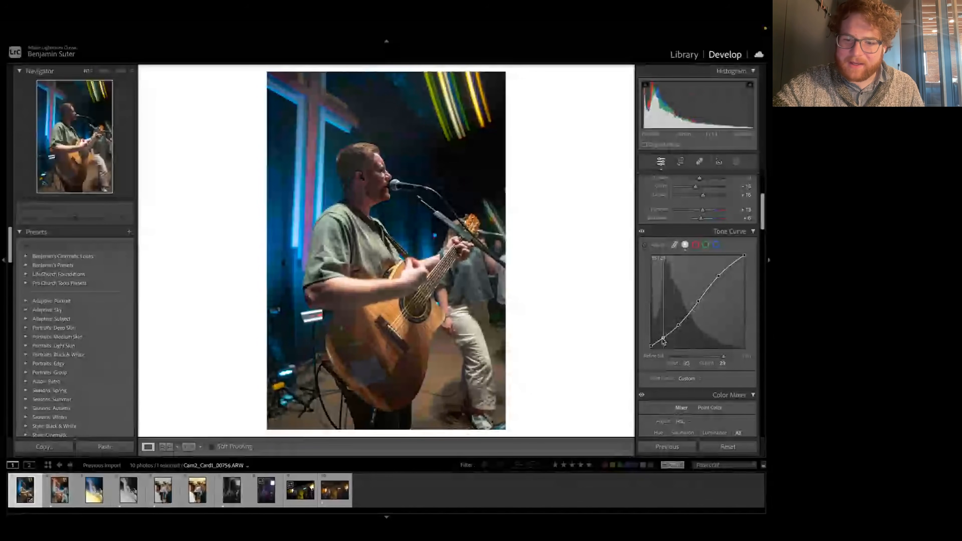
Step: Lift the point curve's black point slightly for a faint fade and set the white point's output to 250
{"action": "left_click_drag", "start_coordinate": [652, 344], "coordinate": [651, 346]}
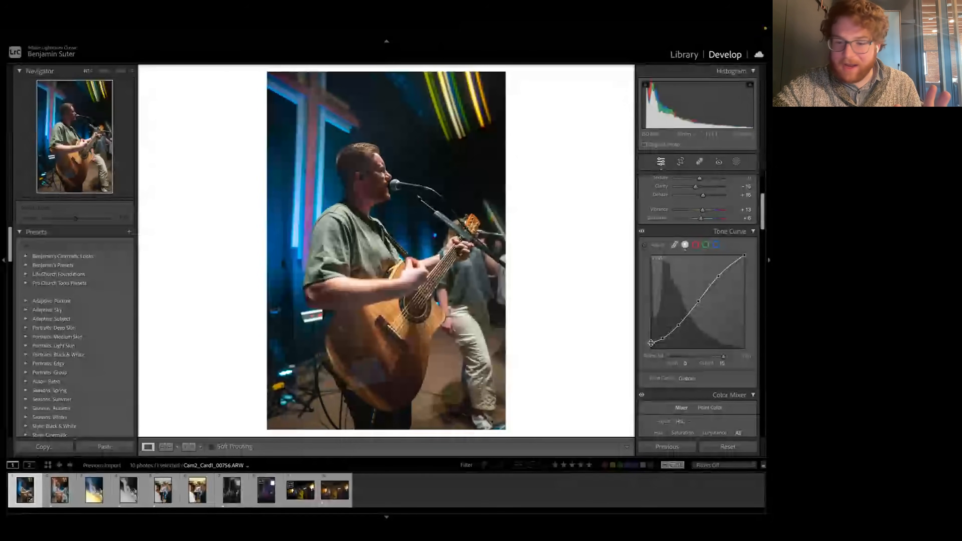
{"action": "left_click_drag", "start_coordinate": [651, 343], "coordinate": [646, 343]}
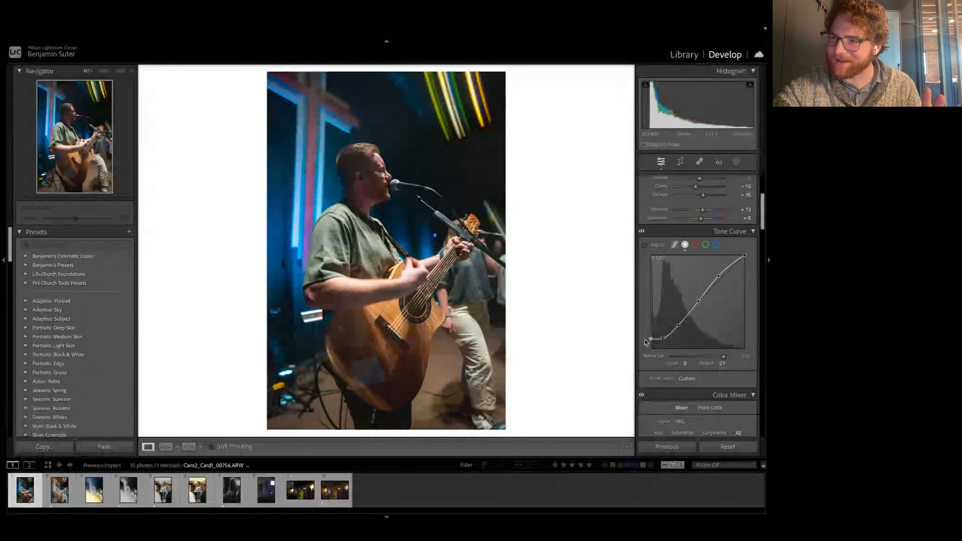
{"action": "left_click_drag", "start_coordinate": [646, 342], "coordinate": [647, 344]}
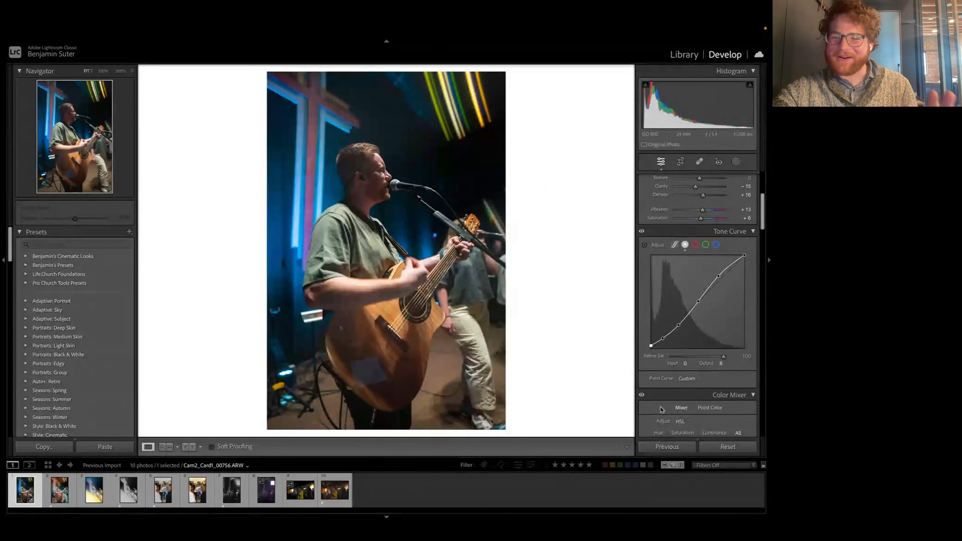
{"action": "left_click_drag", "start_coordinate": [651, 347], "coordinate": [651, 348]}
{"action": "left_click_drag", "start_coordinate": [744, 255], "coordinate": [746, 257]}
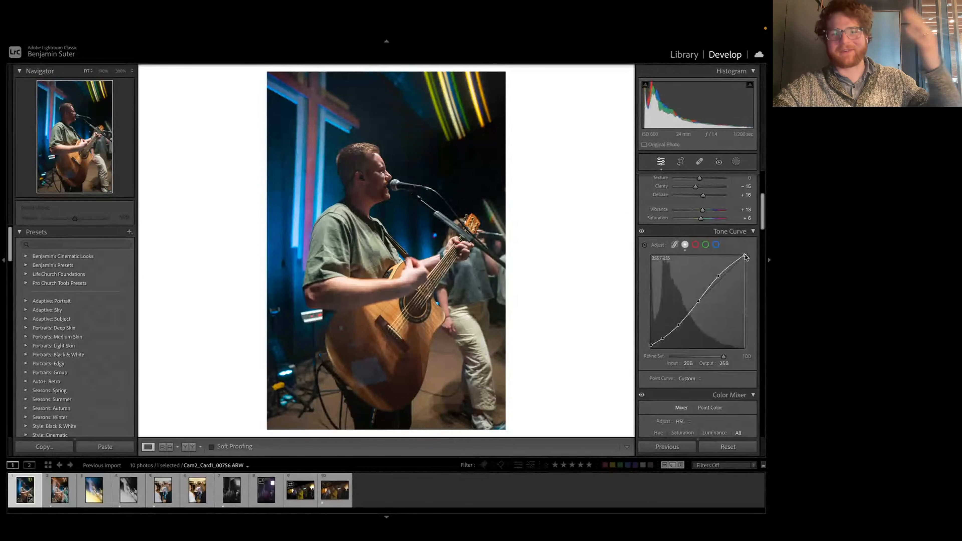
{"action": "mouse_move", "coordinate": [745, 257]}
{"action": "left_mouse_down"}
{"action": "mouse_move", "coordinate": [768, 261]}
{"action": "mouse_move", "coordinate": [745, 256]}
{"action": "left_mouse_up"}
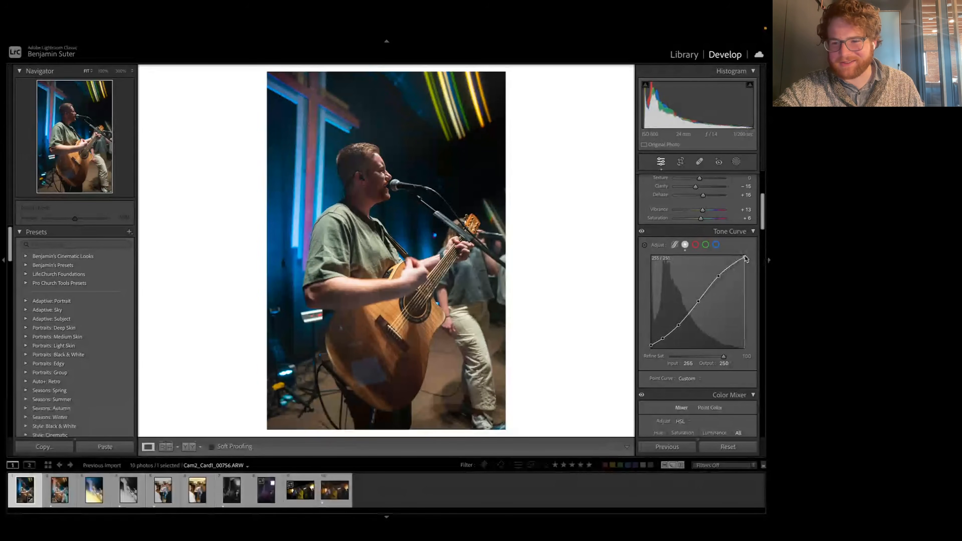
Step: Color grade the shadows with a faint orange tint and the highlights with a faint blue tint
{"action": "scroll", "coordinate": [737, 344], "scroll_direction": "down", "scroll_amount": 5}
{"action": "scroll", "coordinate": [737, 344], "scroll_direction": "down", "scroll_amount": 8}
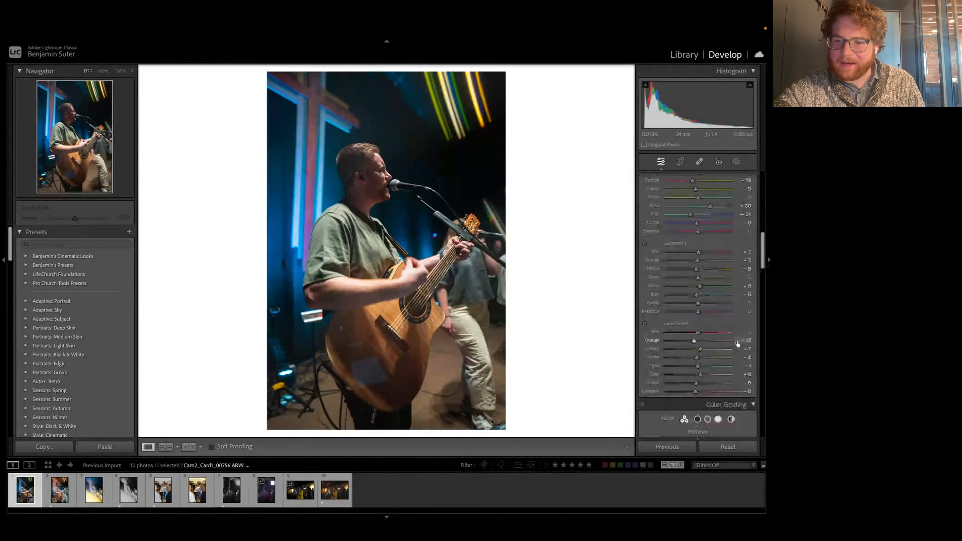
{"action": "scroll", "coordinate": [726, 266], "scroll_direction": "up", "scroll_amount": 2}
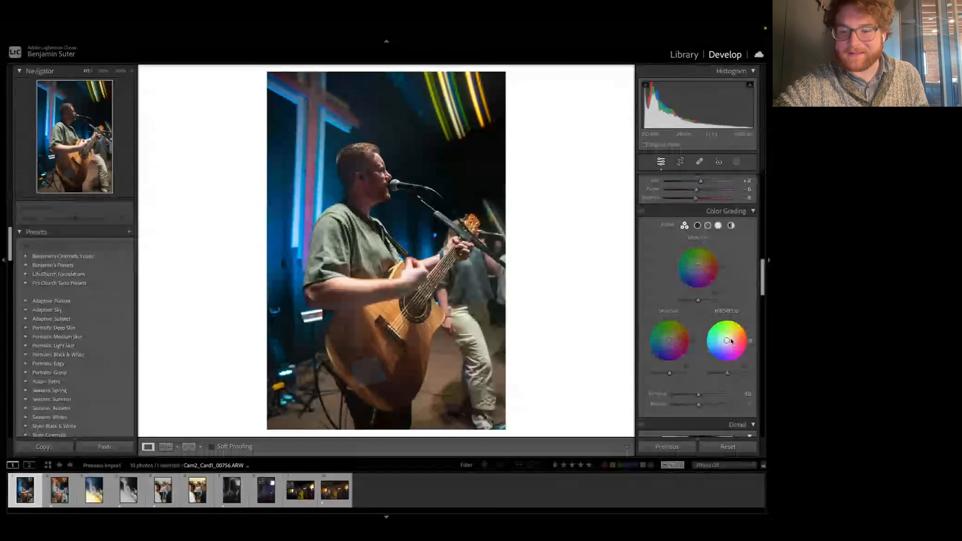
{"action": "mouse_move", "coordinate": [670, 337]}
{"action": "left_mouse_down"}
{"action": "mouse_move", "coordinate": [689, 329]}
{"action": "mouse_move", "coordinate": [671, 340]}
{"action": "left_mouse_up"}
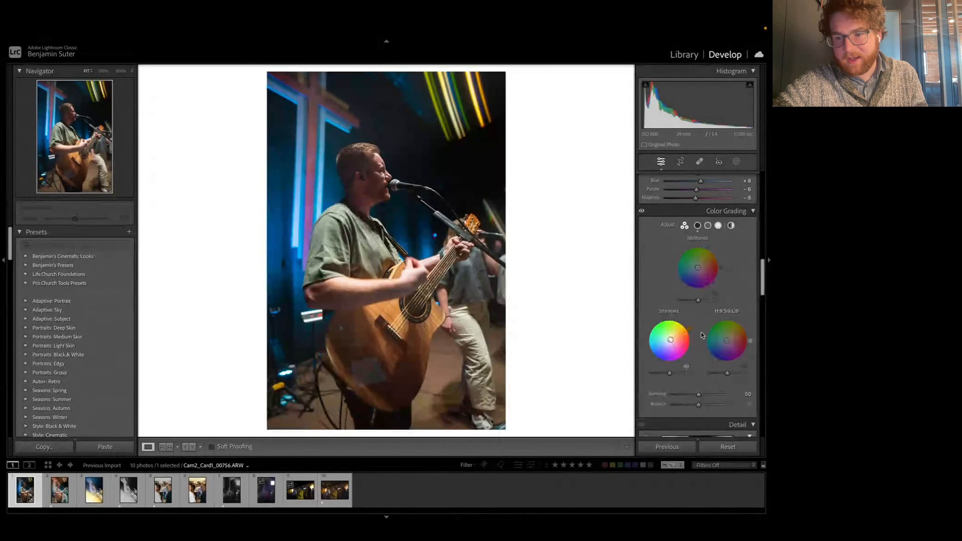
{"action": "left_click_drag", "start_coordinate": [691, 332], "coordinate": [688, 328]}
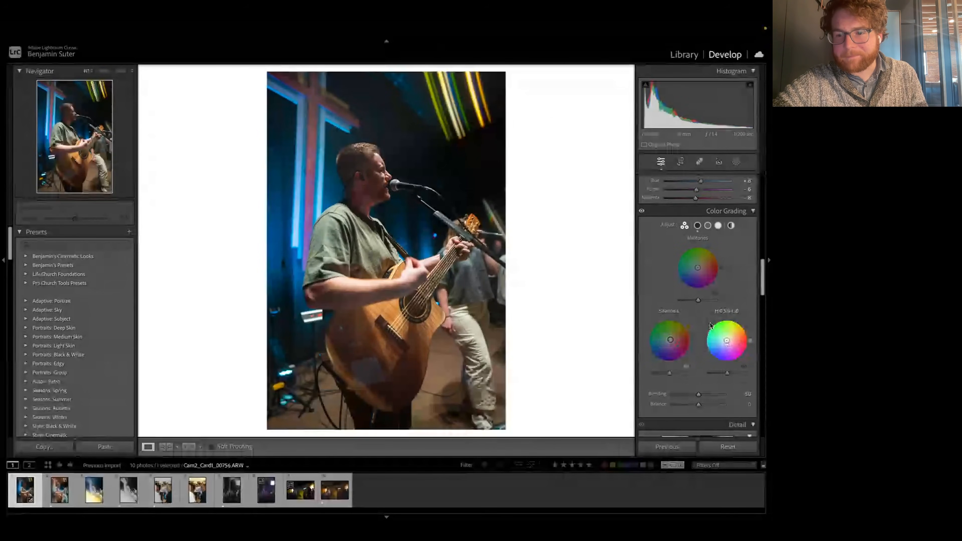
{"action": "mouse_move", "coordinate": [711, 326]}
{"action": "left_mouse_down"}
{"action": "mouse_move", "coordinate": [704, 345]}
{"action": "mouse_move", "coordinate": [726, 343]}
{"action": "left_mouse_up"}
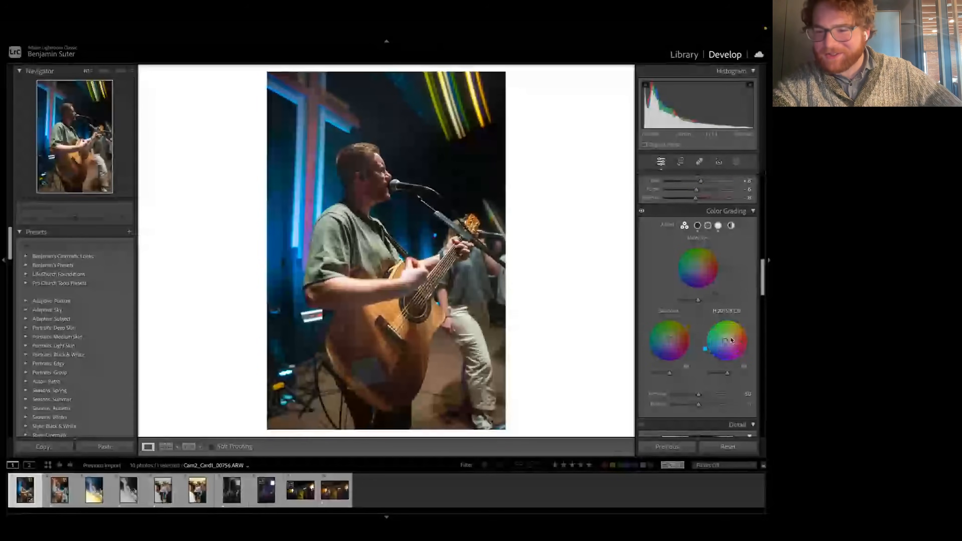
{"action": "left_click_drag", "start_coordinate": [705, 351], "coordinate": [704, 349]}
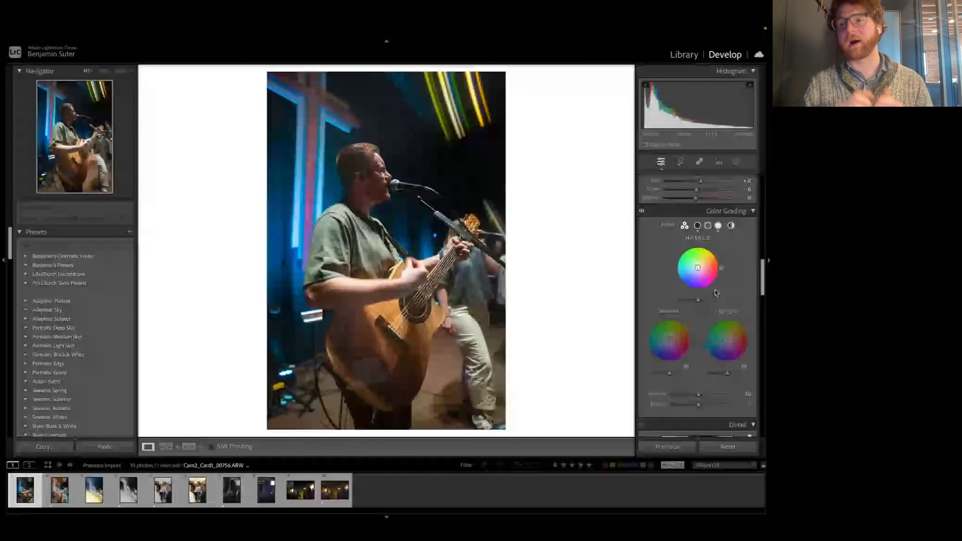
Step: Shift the Blue Primary hue in Calibration slightly towards teal, to about -4
{"action": "scroll", "coordinate": [720, 327], "scroll_direction": "down", "scroll_amount": 2}
{"action": "scroll", "coordinate": [720, 326], "scroll_direction": "down", "scroll_amount": 2}
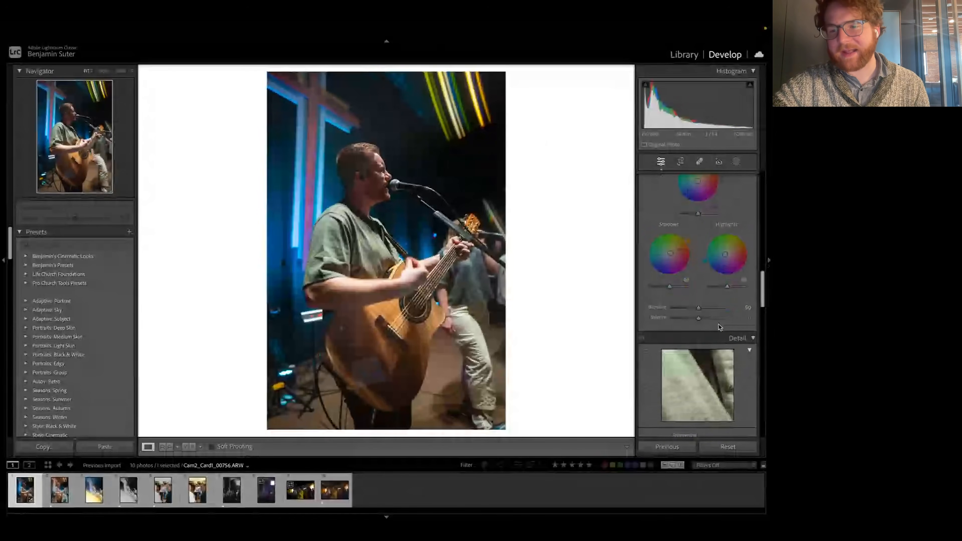
{"action": "scroll", "coordinate": [720, 326], "scroll_direction": "down", "scroll_amount": 3}
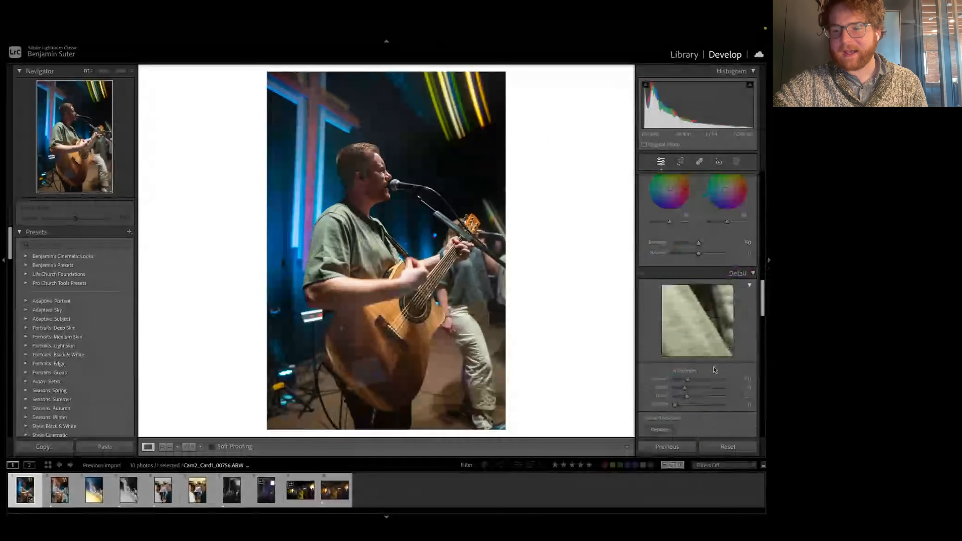
{"action": "scroll", "coordinate": [714, 369], "scroll_direction": "down", "scroll_amount": 5}
{"action": "scroll", "coordinate": [713, 377], "scroll_direction": "up", "scroll_amount": 1}
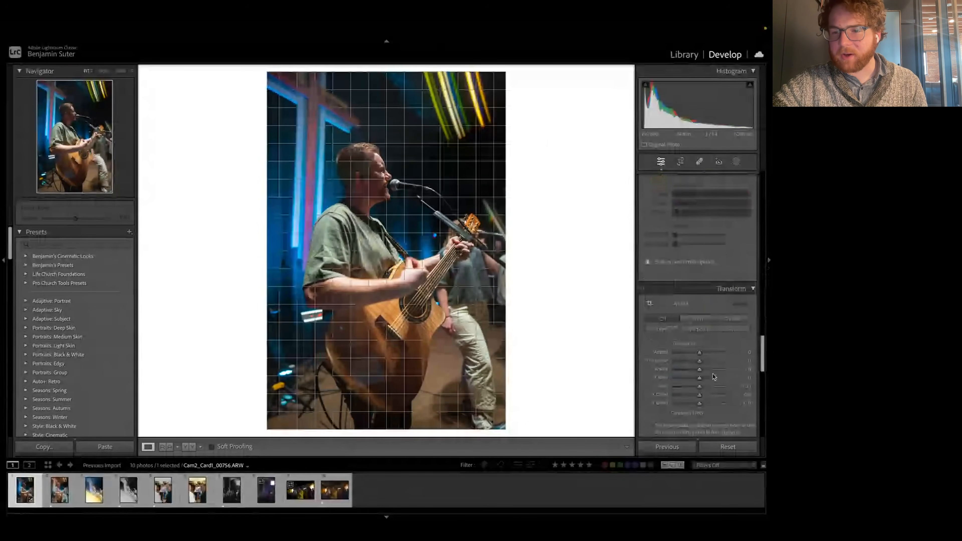
{"action": "scroll", "coordinate": [714, 377], "scroll_direction": "down", "scroll_amount": 5}
{"action": "scroll", "coordinate": [715, 377], "scroll_direction": "down", "scroll_amount": 3}
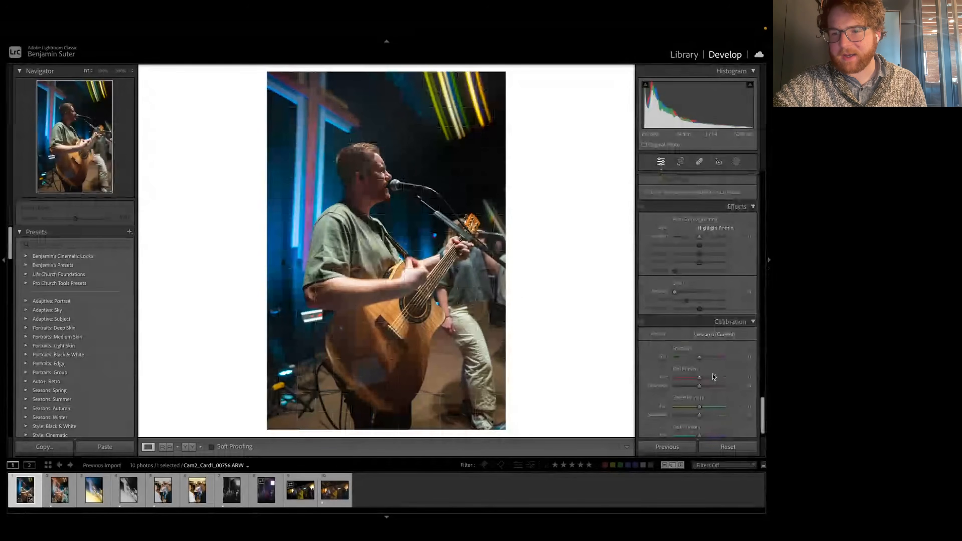
{"action": "scroll", "coordinate": [713, 376], "scroll_direction": "down", "scroll_amount": 1}
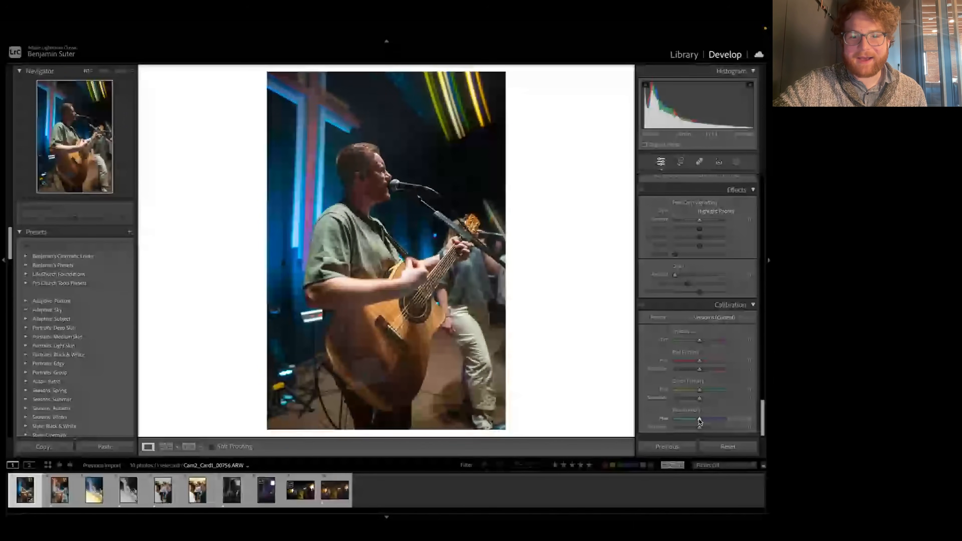
{"action": "mouse_move", "coordinate": [700, 420]}
{"action": "left_mouse_down"}
{"action": "mouse_move", "coordinate": [665, 422]}
{"action": "mouse_move", "coordinate": [698, 421]}
{"action": "left_mouse_up"}
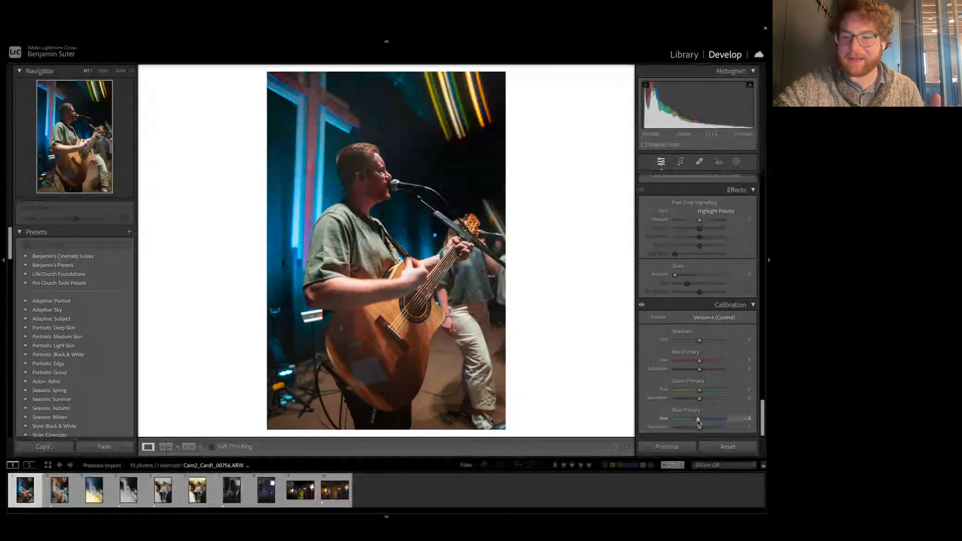
Step: Review the Color Mixer and Color Grading settings, and shift the Blue Primary hue further towards teal, to about -9
{"action": "scroll", "coordinate": [688, 306], "scroll_direction": "up", "scroll_amount": 10}
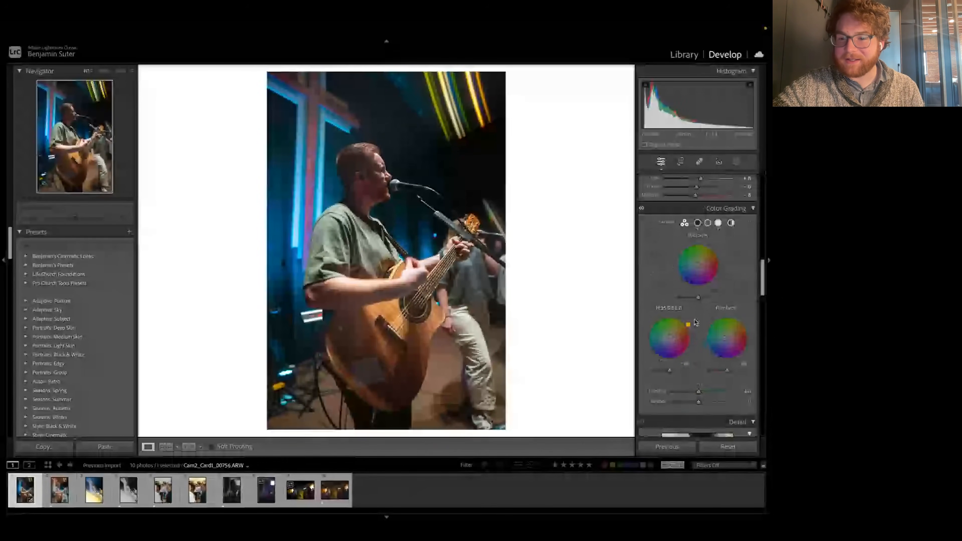
{"action": "scroll", "coordinate": [696, 322], "scroll_direction": "up", "scroll_amount": 5}
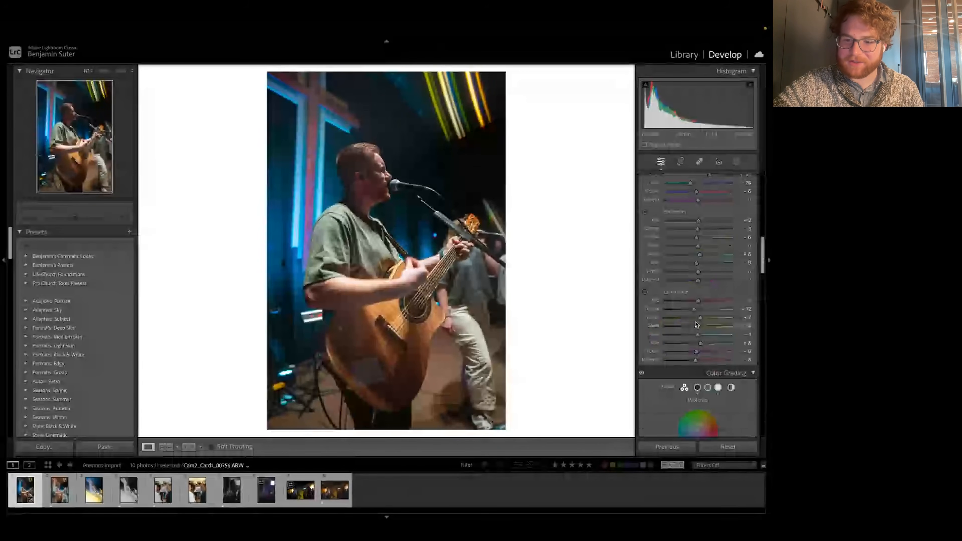
{"action": "scroll", "coordinate": [696, 324], "scroll_direction": "up", "scroll_amount": 3}
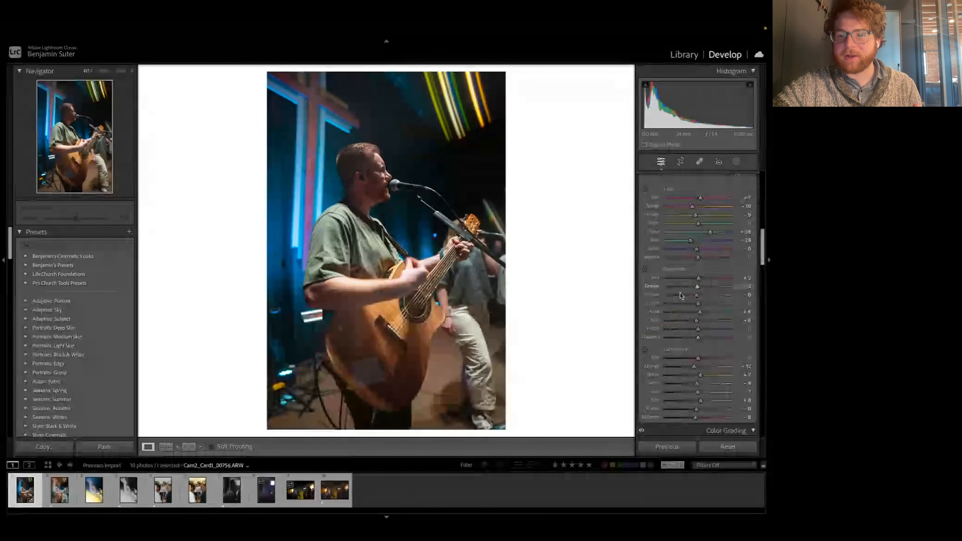
{"action": "scroll", "coordinate": [669, 288], "scroll_direction": "down", "scroll_amount": 6}
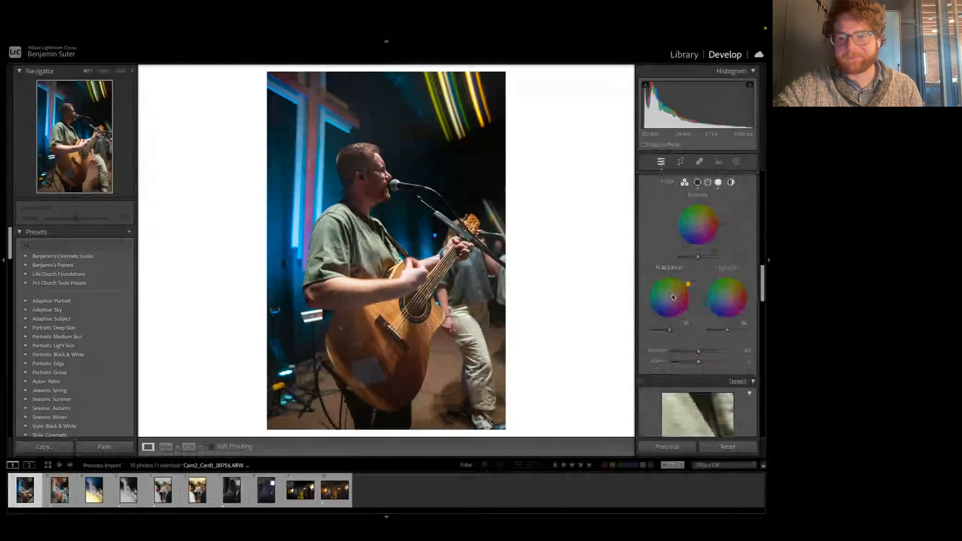
{"action": "scroll", "coordinate": [673, 297], "scroll_direction": "down", "scroll_amount": 8}
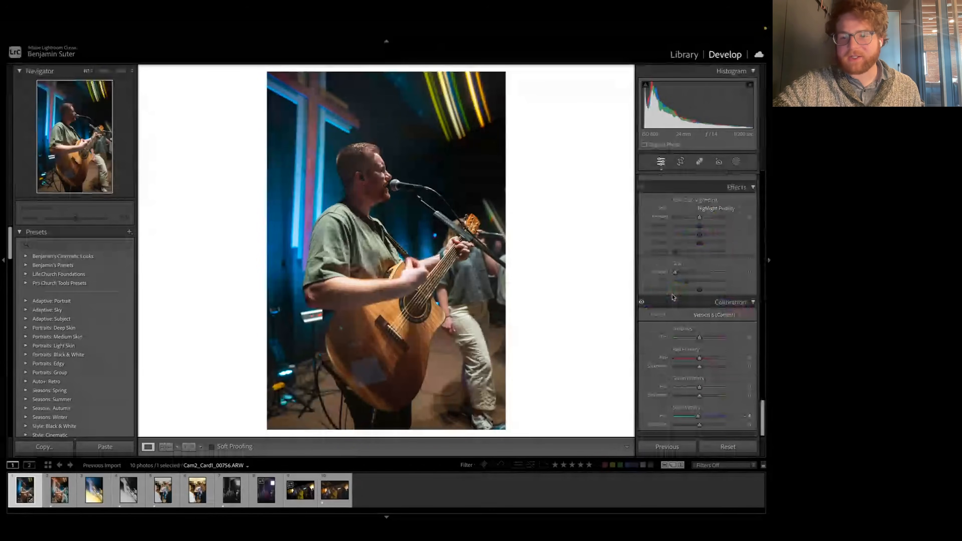
{"action": "scroll", "coordinate": [673, 298], "scroll_direction": "up", "scroll_amount": 1}
{"action": "mouse_move", "coordinate": [698, 420]}
{"action": "left_mouse_down"}
{"action": "mouse_move", "coordinate": [677, 420]}
{"action": "mouse_move", "coordinate": [695, 420]}
{"action": "left_mouse_up"}
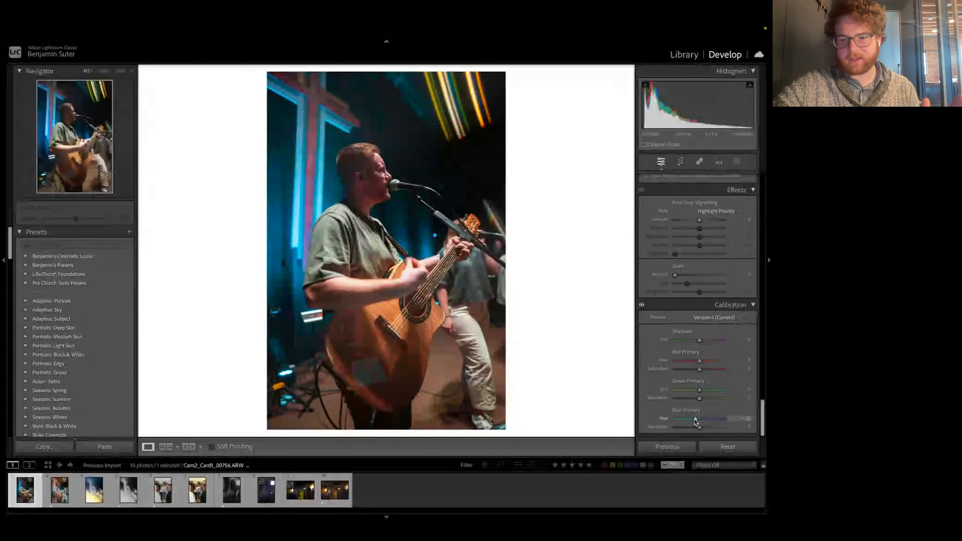
{"action": "left_click_drag", "start_coordinate": [696, 420], "coordinate": [696, 420]}
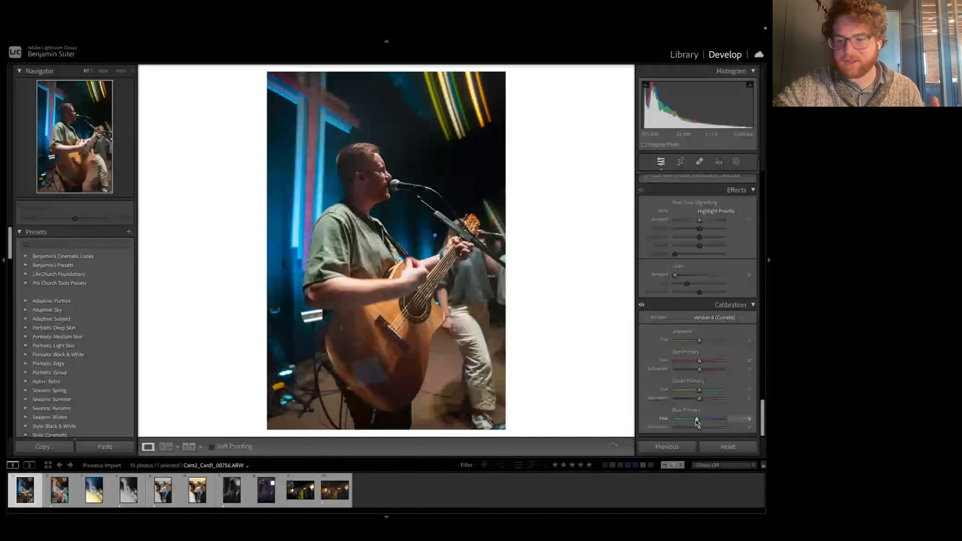
Step: Set the Calibration Blue Primary hue to about -8 and saturation to +6, Green Primary hue to about -6, and Red Primary saturation to about -8
{"action": "left_click_drag", "start_coordinate": [696, 420], "coordinate": [696, 420]}
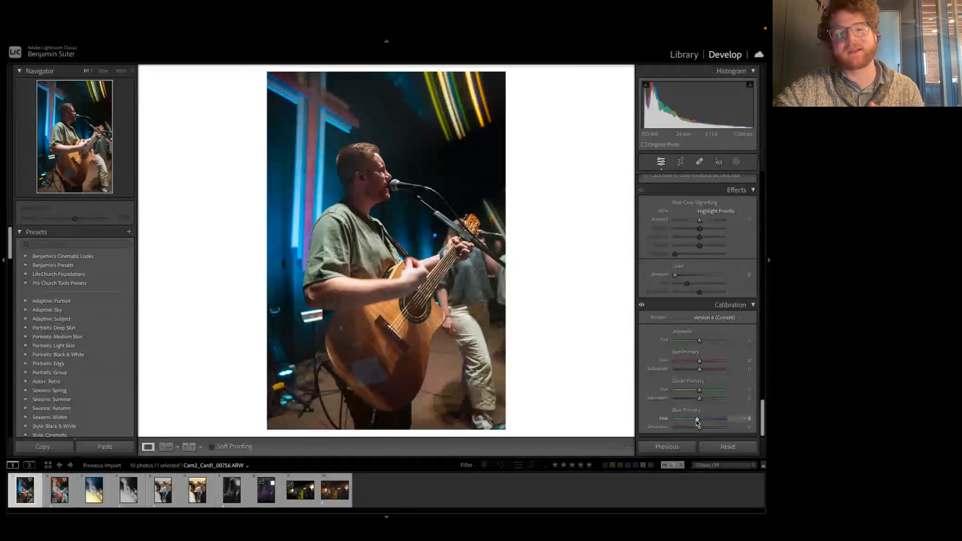
{"action": "left_click_drag", "start_coordinate": [699, 427], "coordinate": [701, 427]}
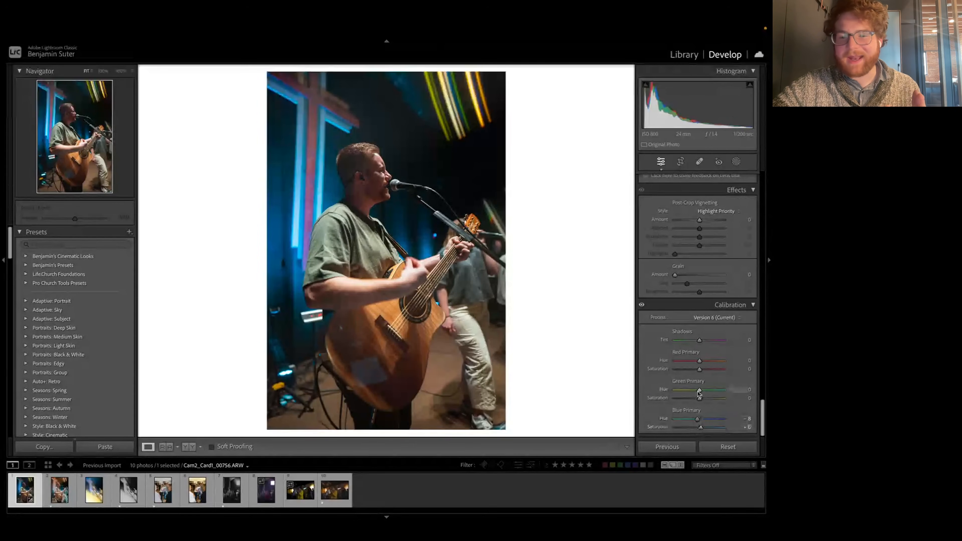
{"action": "left_click_drag", "start_coordinate": [699, 395], "coordinate": [698, 373]}
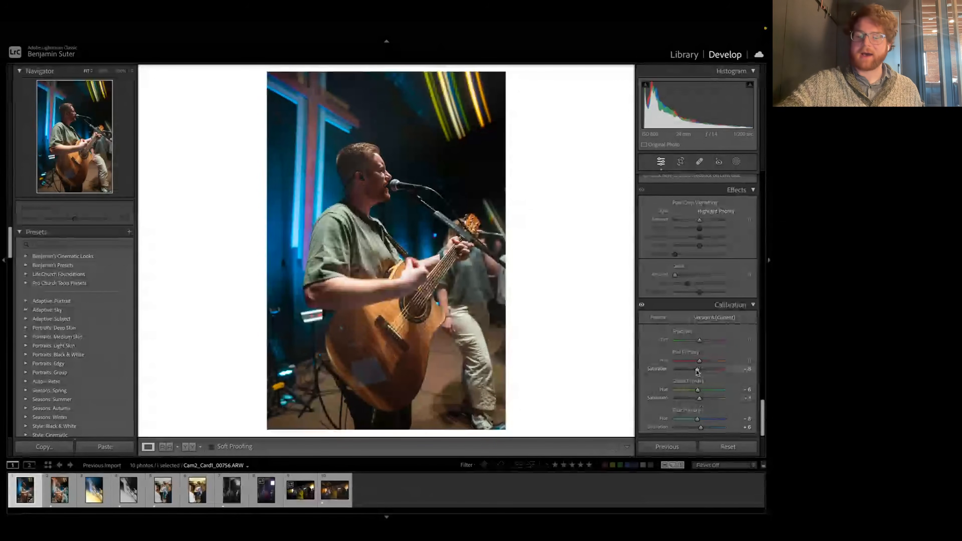
Step: Compare the edited photo with its unedited version and with the warm-toned reference edit, the second photo in the set
{"action": "key", "text": "backslash"}
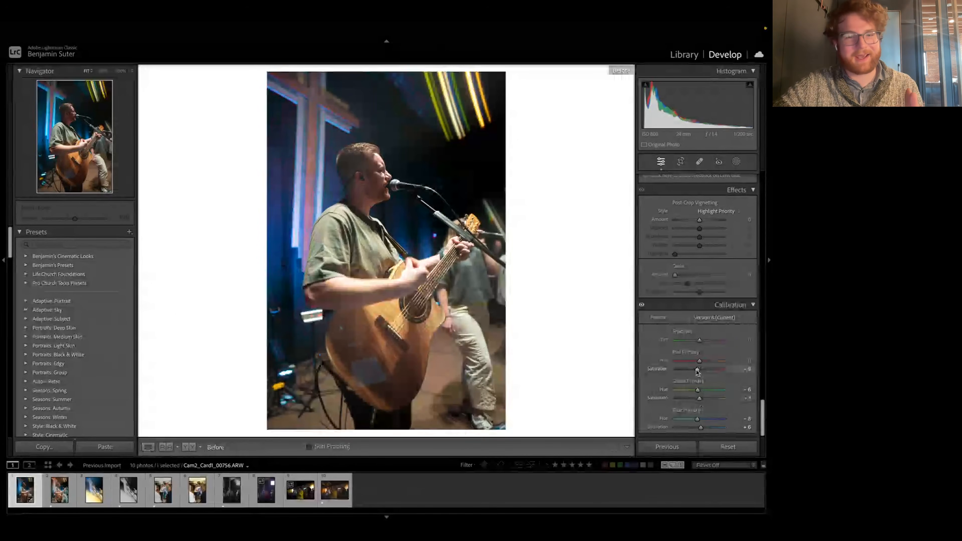
{"action": "key", "text": "backslash"}
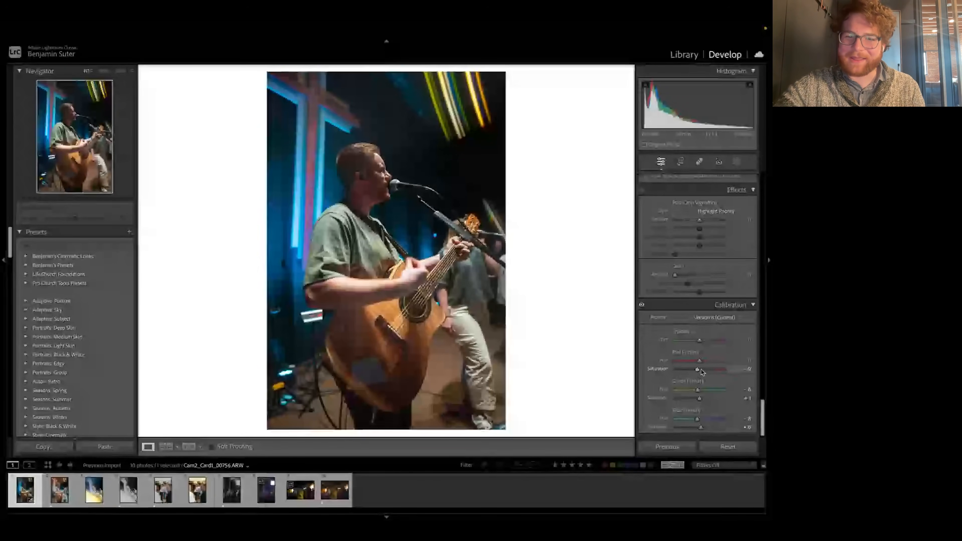
{"action": "scroll", "coordinate": [718, 253], "scroll_direction": "up", "scroll_amount": 1}
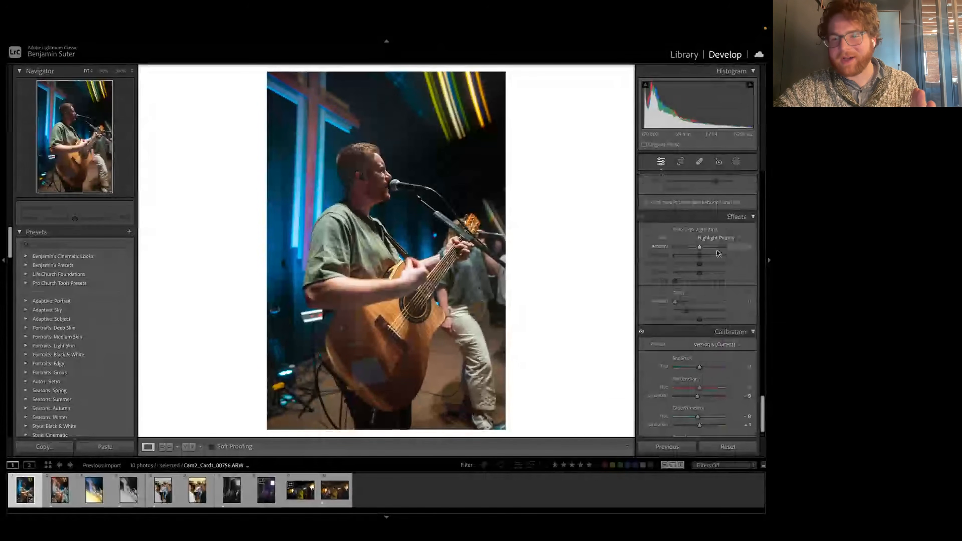
{"action": "scroll", "coordinate": [718, 253], "scroll_direction": "up", "scroll_amount": 10}
{"action": "scroll", "coordinate": [718, 253], "scroll_direction": "up", "scroll_amount": 5}
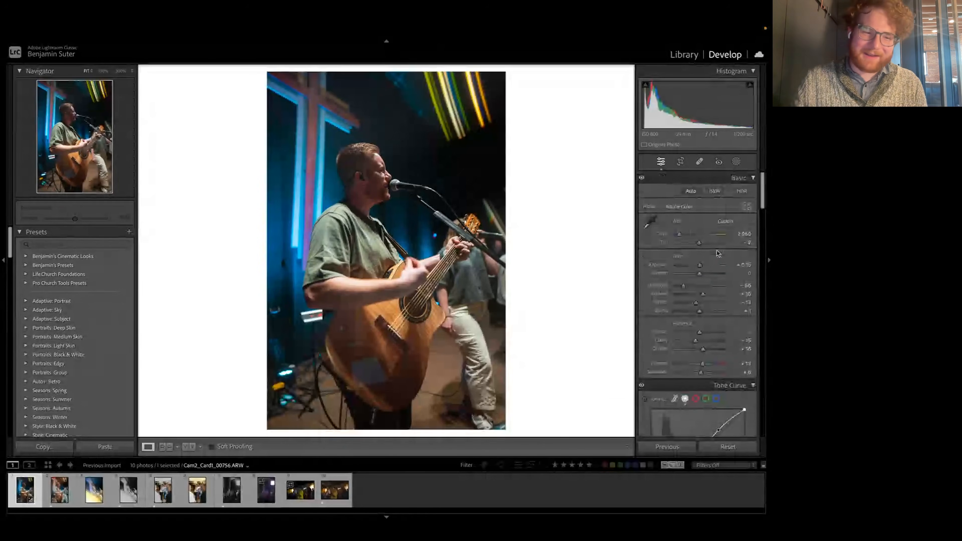
{"action": "left_click", "coordinate": [65, 494]}
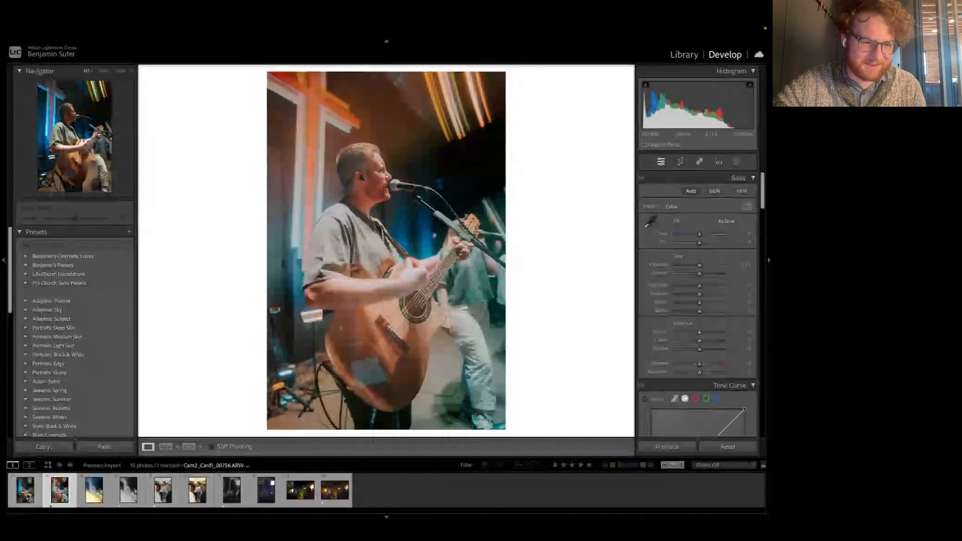
{"action": "left_click", "coordinate": [29, 496]}
{"action": "left_click", "coordinate": [56, 495]}
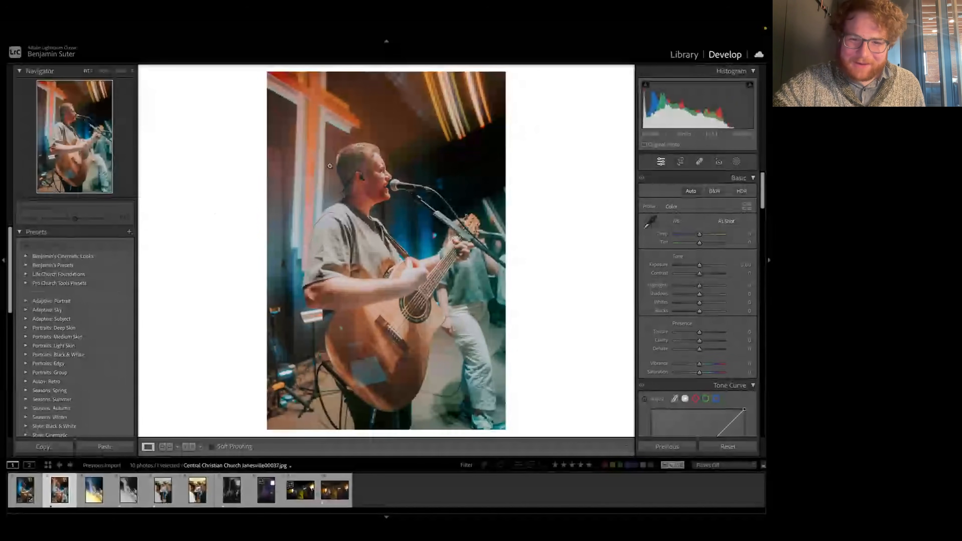
{"action": "left_click", "coordinate": [19, 492]}
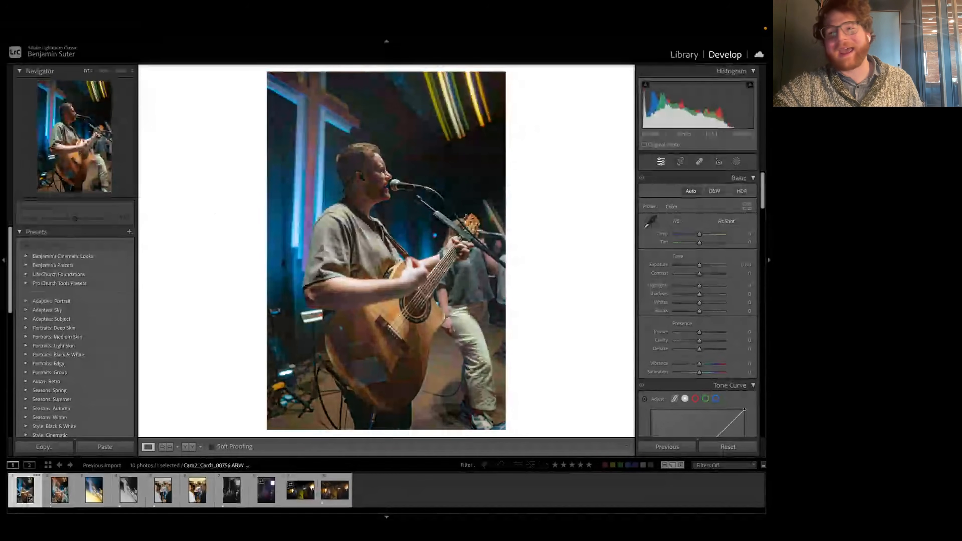
Step: Add a linear gradient mask running diagonally from the photo's upper-left corner towards the singer
{"action": "left_click", "coordinate": [736, 162]}
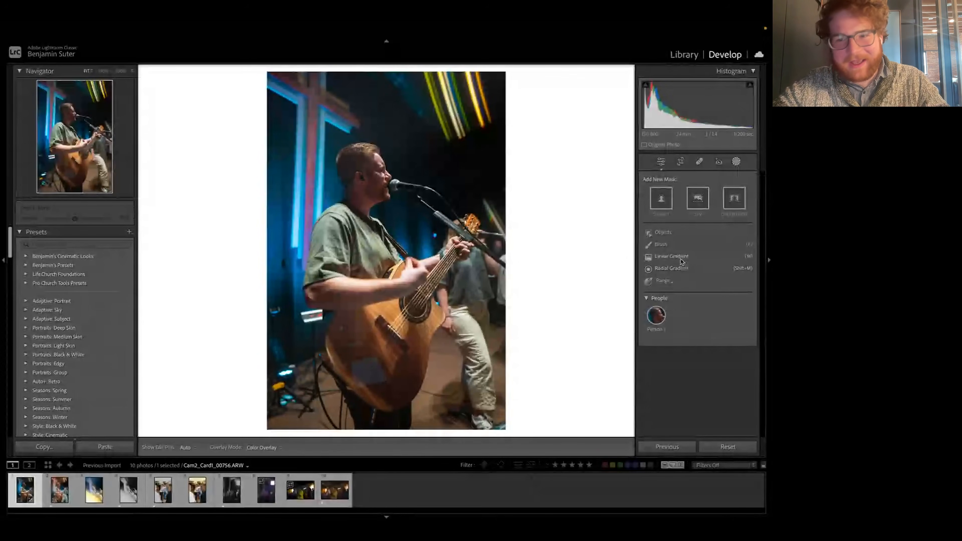
{"action": "left_click", "coordinate": [683, 269]}
{"action": "left_click_drag", "start_coordinate": [431, 215], "coordinate": [454, 196]}
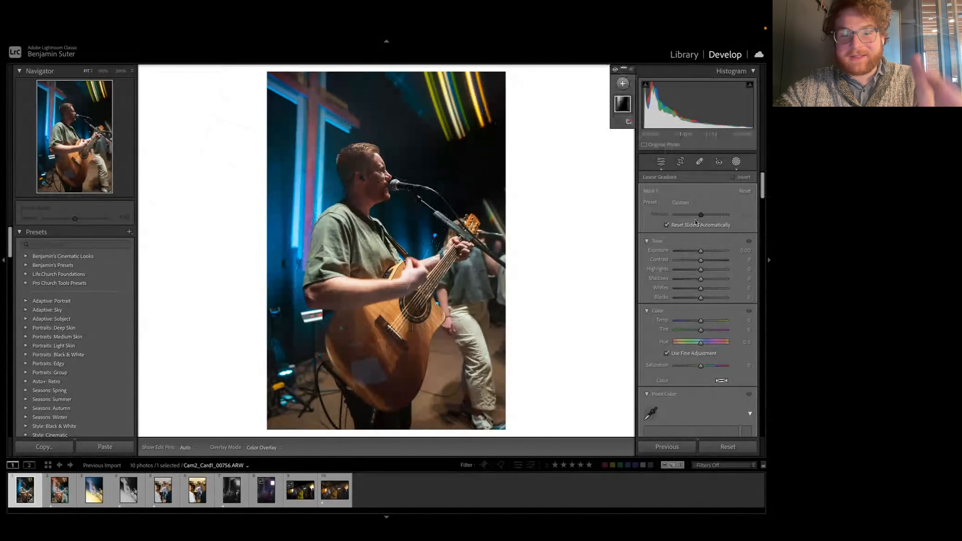
Step: Tint the gradient mask a warm yellow-orange and move the gradient further into the frame, towards the singer
{"action": "scroll", "coordinate": [704, 286], "scroll_direction": "down", "scroll_amount": 2}
{"action": "scroll", "coordinate": [703, 286], "scroll_direction": "down", "scroll_amount": 2}
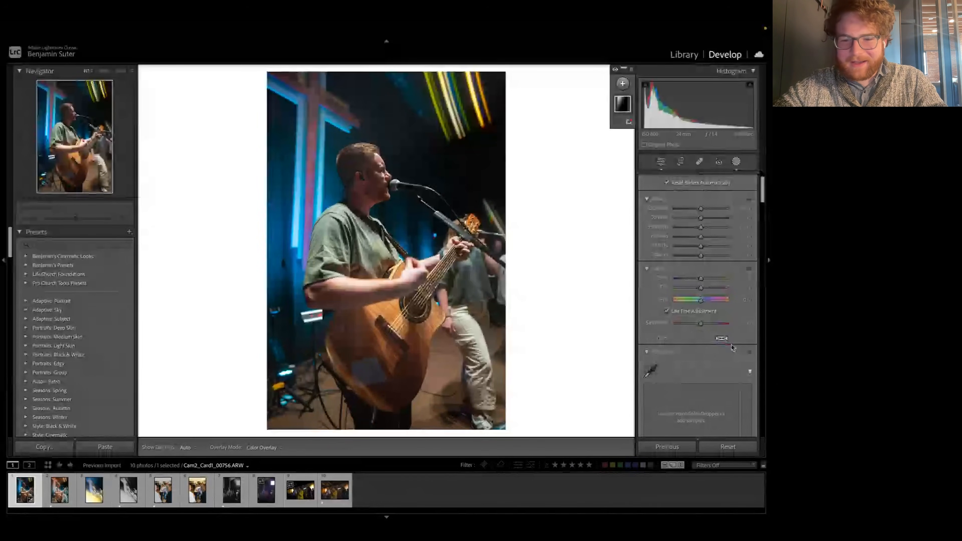
{"action": "left_click", "coordinate": [722, 338]}
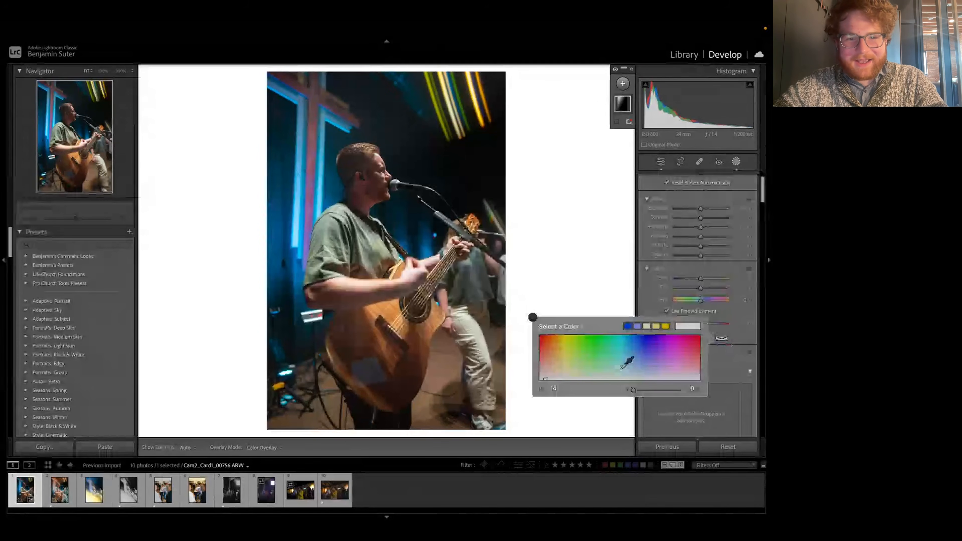
{"action": "left_click", "coordinate": [619, 367]}
{"action": "mouse_move", "coordinate": [619, 367]}
{"action": "left_mouse_down"}
{"action": "mouse_move", "coordinate": [649, 330]}
{"action": "mouse_move", "coordinate": [697, 317]}
{"action": "mouse_move", "coordinate": [575, 321]}
{"action": "mouse_move", "coordinate": [637, 367]}
{"action": "mouse_move", "coordinate": [622, 340]}
{"action": "mouse_move", "coordinate": [544, 346]}
{"action": "mouse_move", "coordinate": [560, 341]}
{"action": "left_mouse_up"}
{"action": "left_click", "coordinate": [220, 93]}
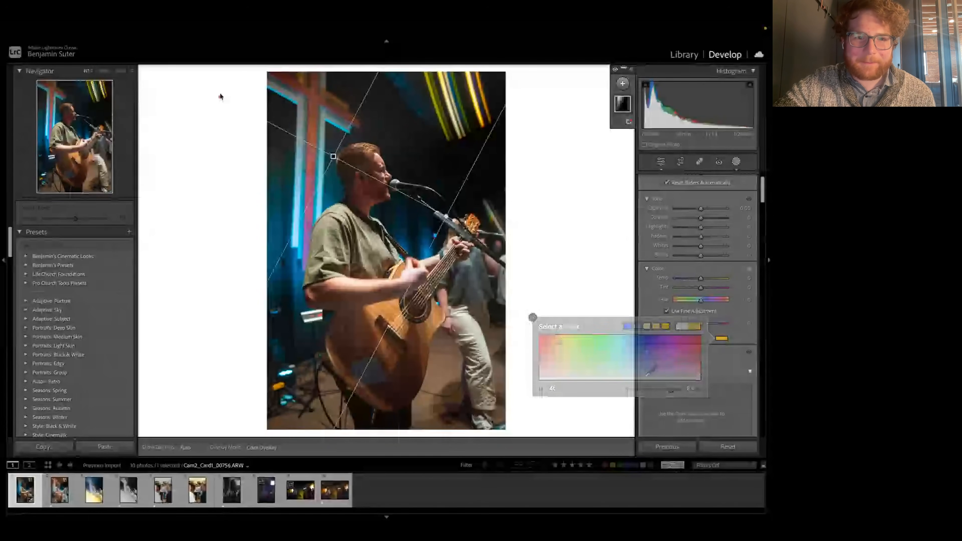
{"action": "left_click_drag", "start_coordinate": [218, 99], "coordinate": [291, 134]}
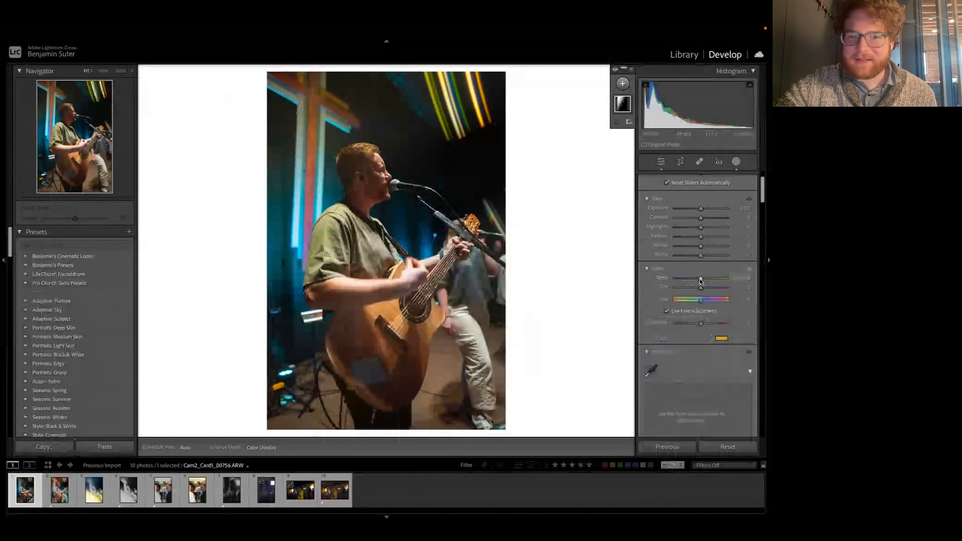
Step: Warm the gradient mask's temperature slightly, raise its Whites, and brighten its Exposure a little
{"action": "left_click_drag", "start_coordinate": [701, 280], "coordinate": [703, 279]}
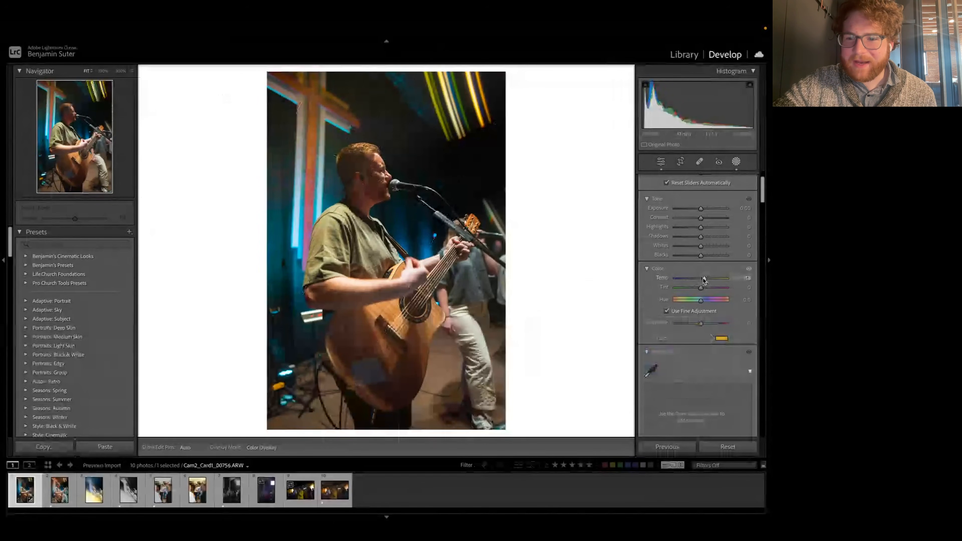
{"action": "mouse_move", "coordinate": [701, 248]}
{"action": "left_mouse_down"}
{"action": "mouse_move", "coordinate": [717, 246]}
{"action": "mouse_move", "coordinate": [708, 248]}
{"action": "left_mouse_up"}
{"action": "left_click_drag", "start_coordinate": [701, 209], "coordinate": [703, 209]}
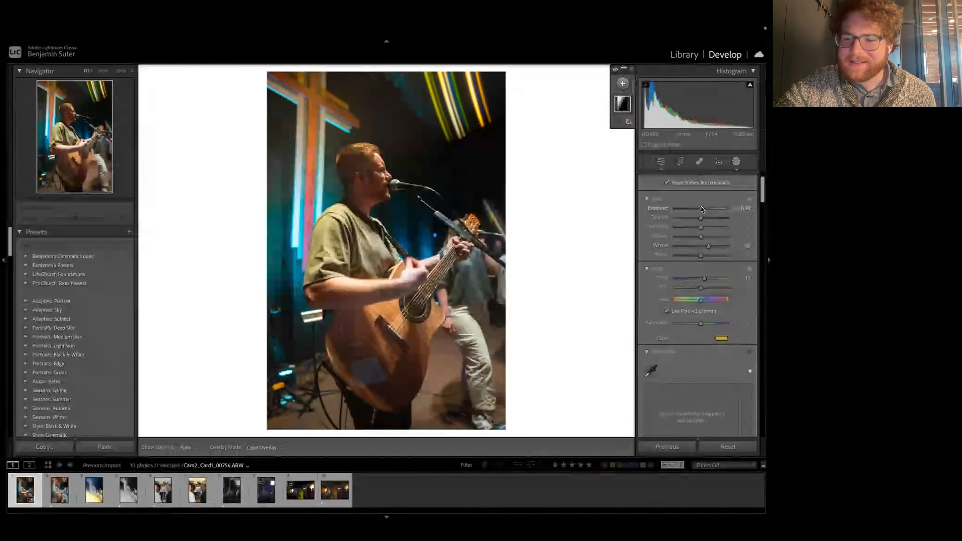
Step: Shift the gradient mask's color tint slightly further towards orange, to a hue of about 36
{"action": "scroll", "coordinate": [702, 227], "scroll_direction": "down", "scroll_amount": 1}
{"action": "left_click", "coordinate": [722, 318]}
{"action": "left_click", "coordinate": [556, 328]}
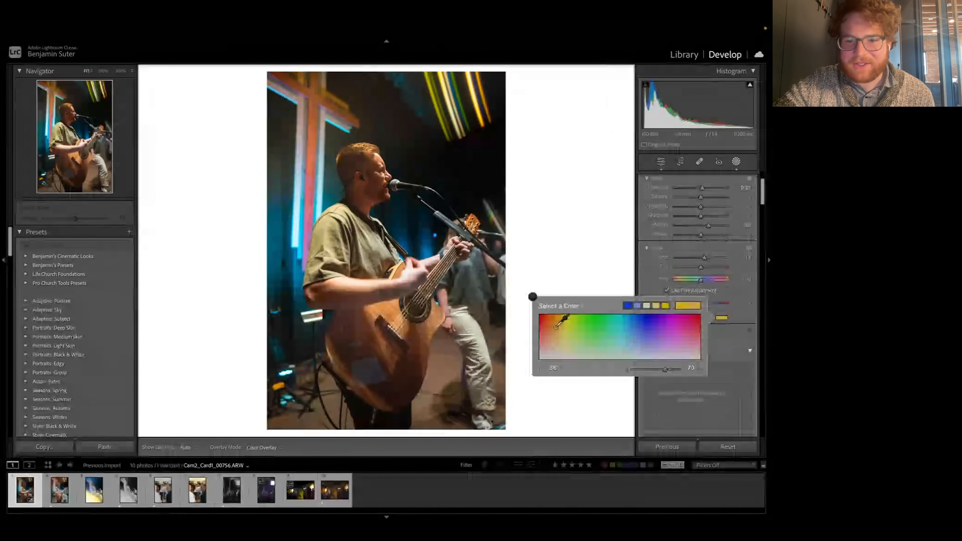
{"action": "left_click_drag", "start_coordinate": [555, 327], "coordinate": [554, 327]}
{"action": "left_click", "coordinate": [533, 297]}
Step: Create a hazy glow in the gradient mask with strongly negative Clarity and Dehaze at about -40
{"action": "scroll", "coordinate": [715, 302], "scroll_direction": "up", "scroll_amount": 5}
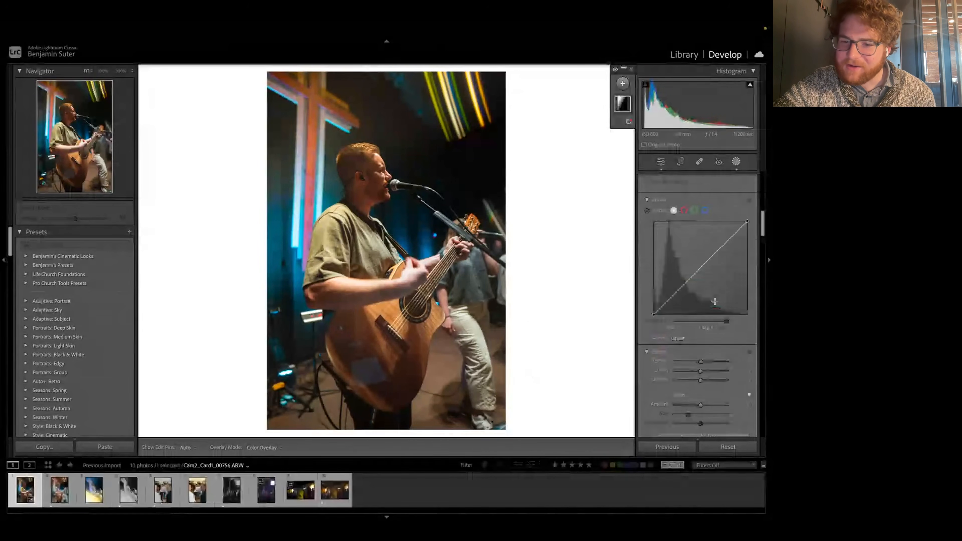
{"action": "left_click_drag", "start_coordinate": [715, 301], "coordinate": [689, 312]}
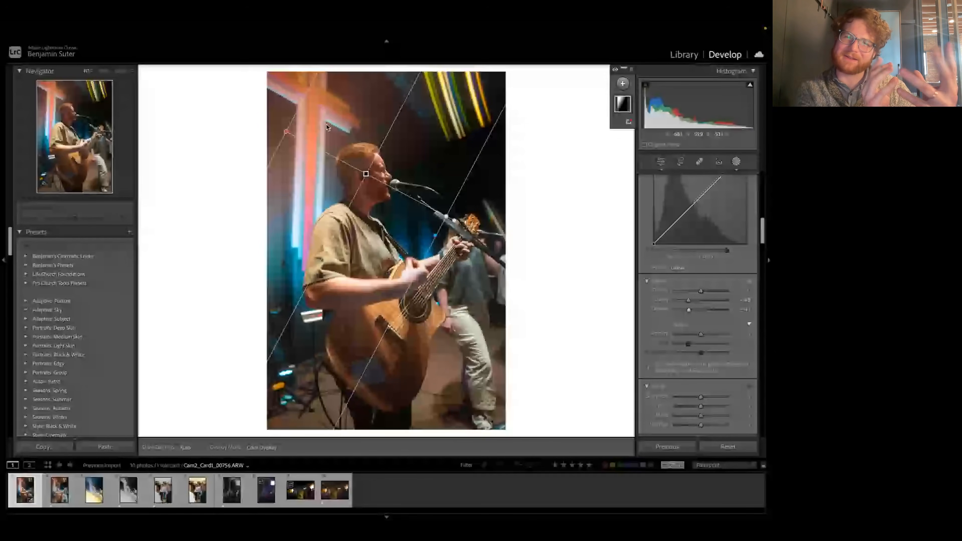
{"action": "left_click_drag", "start_coordinate": [688, 309], "coordinate": [692, 312]}
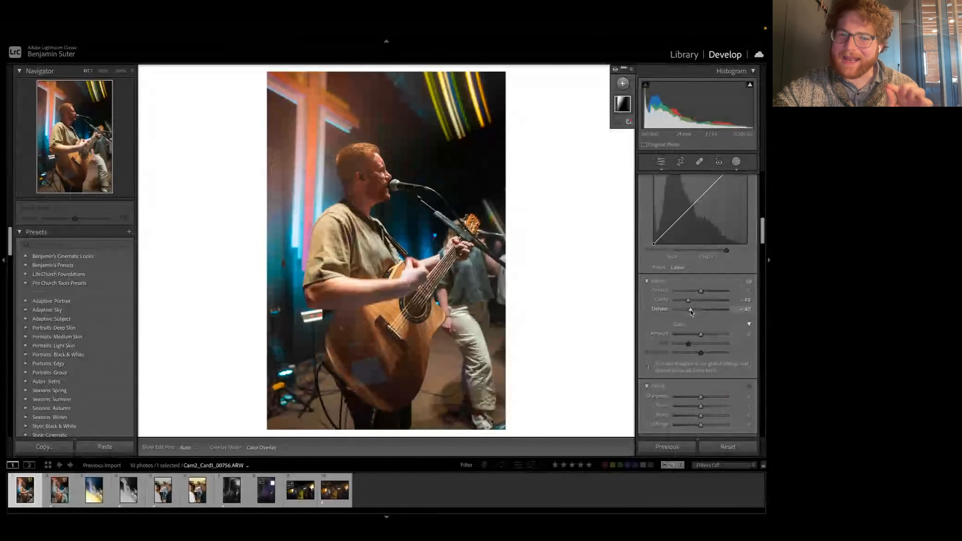
{"action": "scroll", "coordinate": [692, 312], "scroll_direction": "up", "scroll_amount": 3}
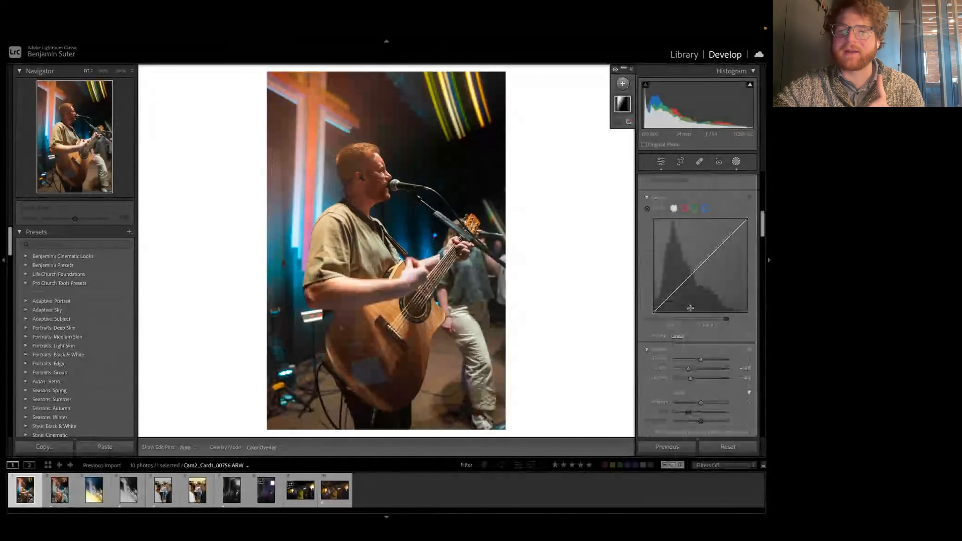
Step: Subtract the automatically selected subject from the gradient mask so the orange glow only affects the background
{"action": "mouse_move", "coordinate": [625, 107]}
{"action": "left_click", "coordinate": [625, 108]}
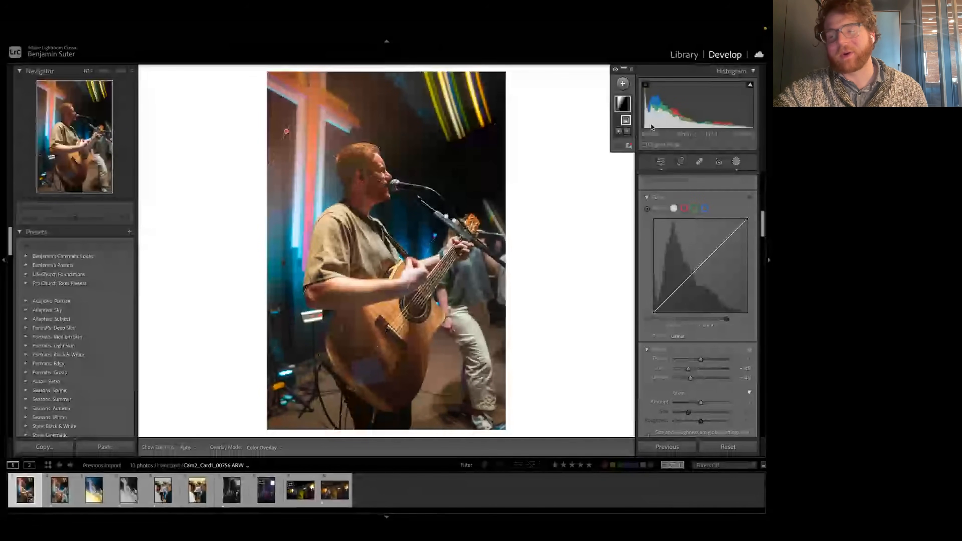
{"action": "mouse_move", "coordinate": [631, 128]}
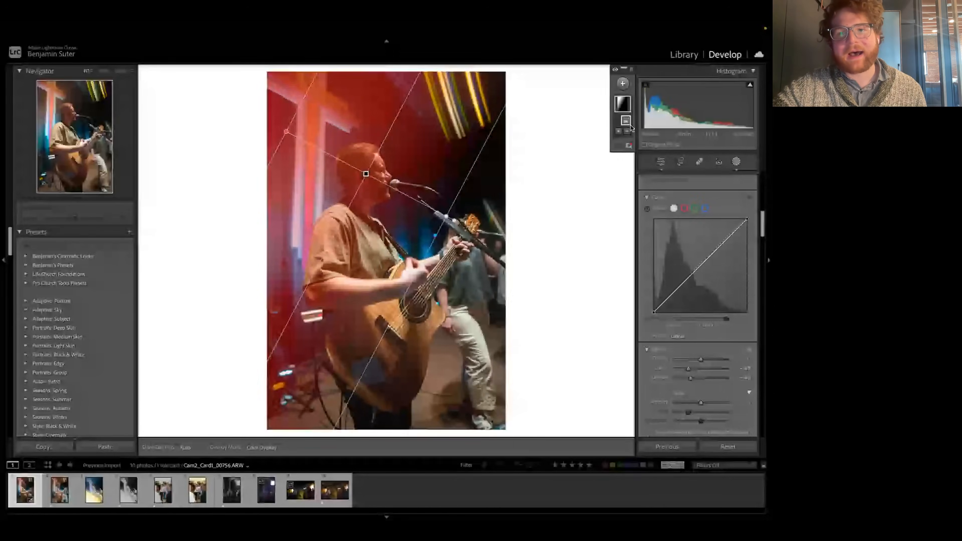
{"action": "double_click", "coordinate": [626, 103]}
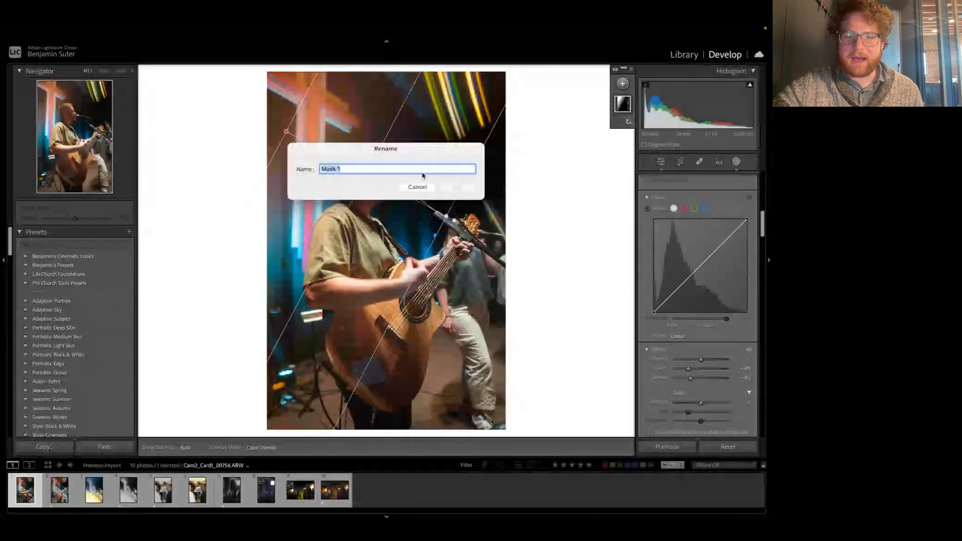
{"action": "left_click", "coordinate": [416, 187]}
{"action": "mouse_move", "coordinate": [627, 120]}
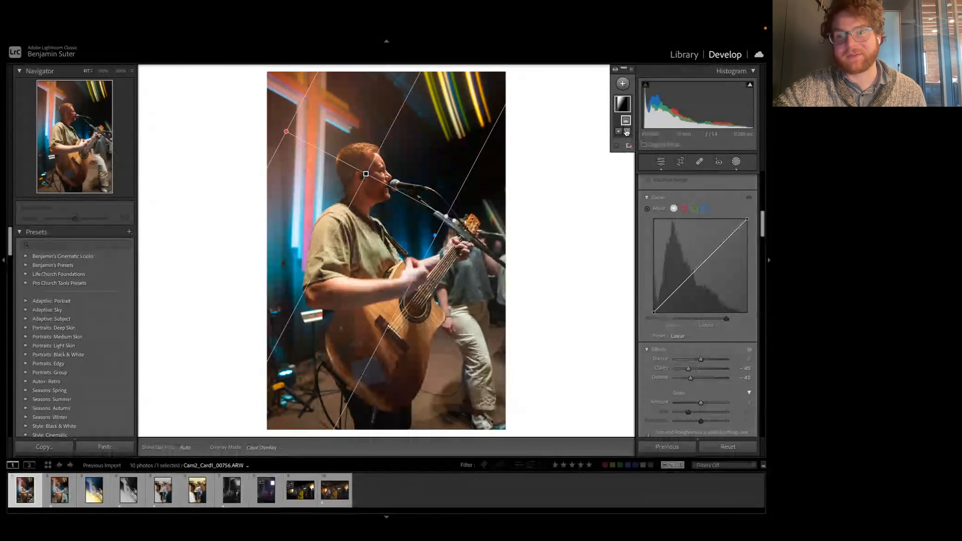
{"action": "left_click", "coordinate": [628, 132]}
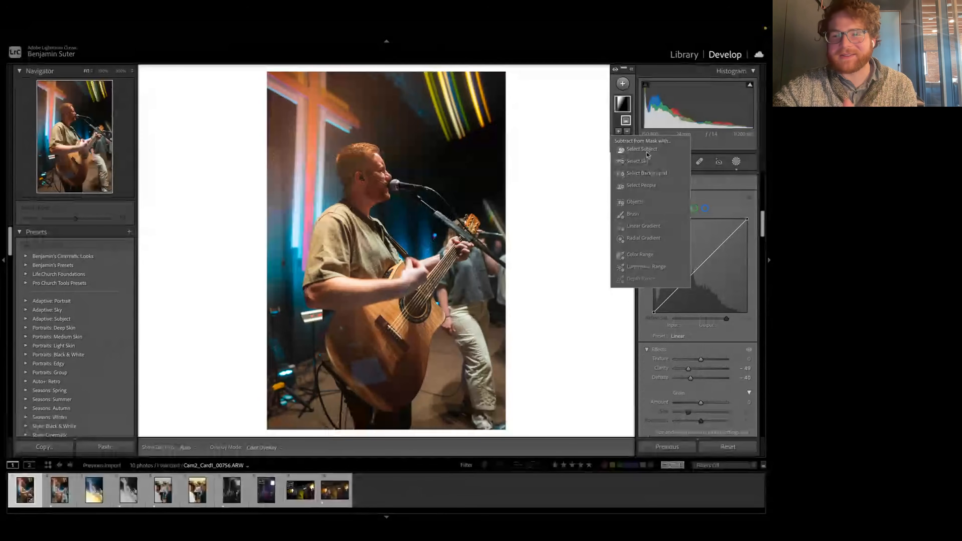
{"action": "left_click", "coordinate": [644, 150]}
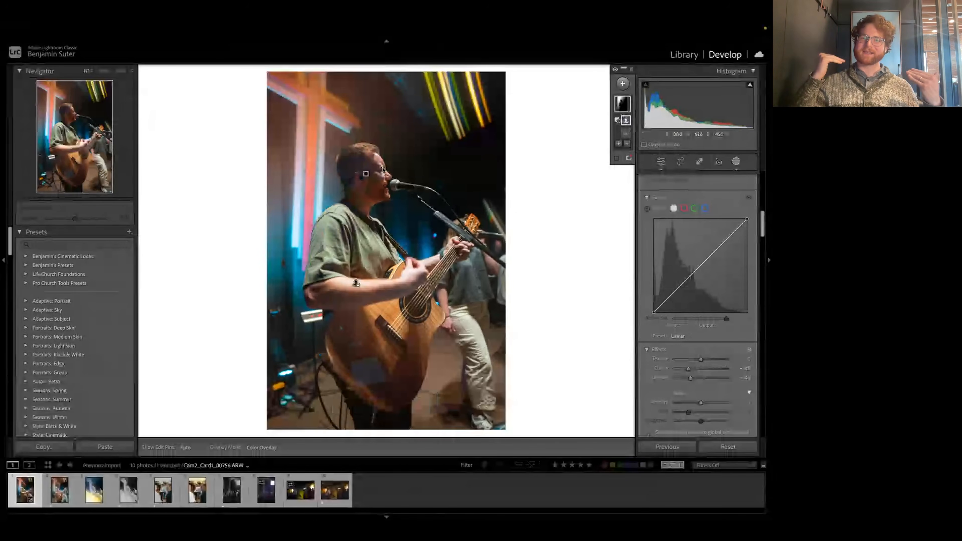
Step: Move the orange linear gradient up slightly and adjust its angle and spread around the lit cross
{"action": "left_click", "coordinate": [366, 173]}
{"action": "left_click_drag", "start_coordinate": [366, 173], "coordinate": [368, 152]}
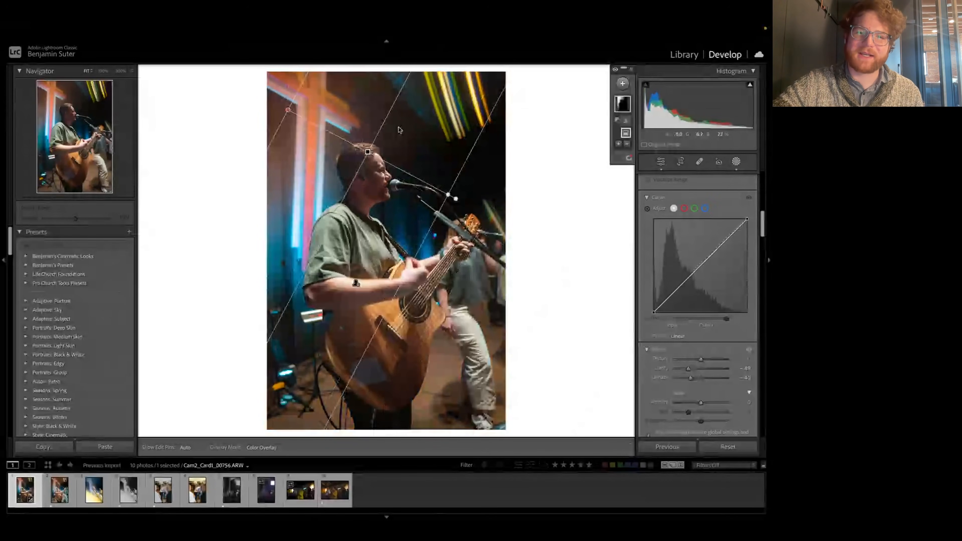
{"action": "left_click_drag", "start_coordinate": [284, 112], "coordinate": [311, 113]}
Step: Add a second linear gradient mask from the photo's lower-right corner and lower its Exposure slightly
{"action": "left_click", "coordinate": [623, 83]}
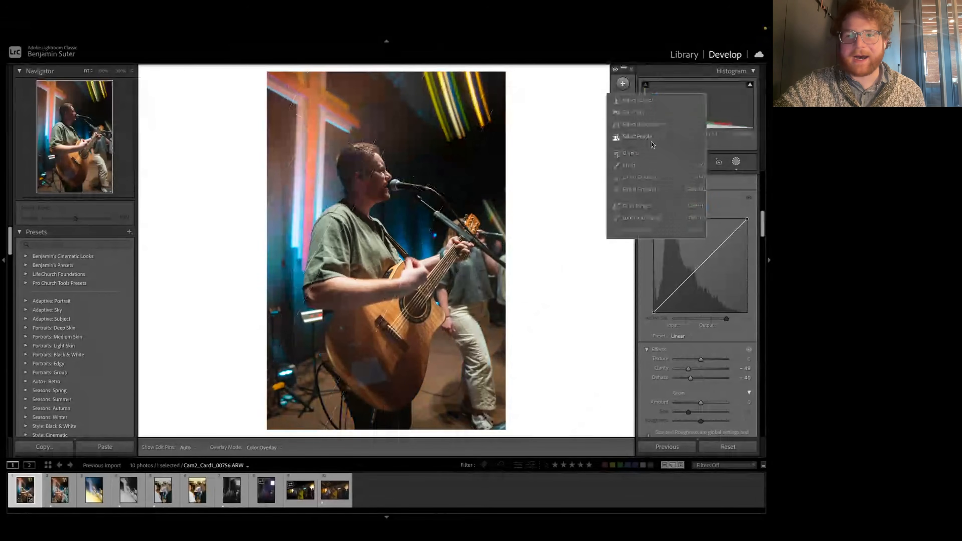
{"action": "left_click", "coordinate": [640, 177]}
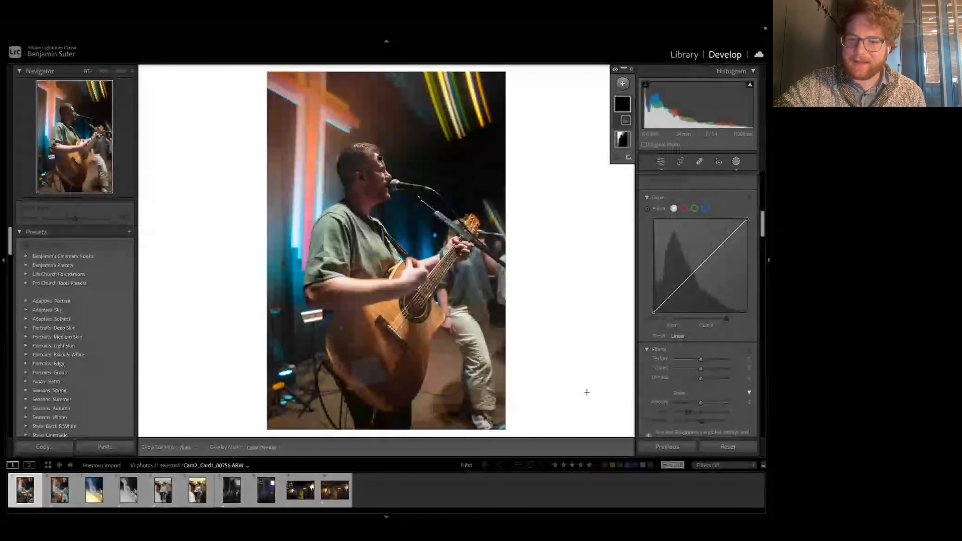
{"action": "left_click_drag", "start_coordinate": [587, 392], "coordinate": [490, 225]}
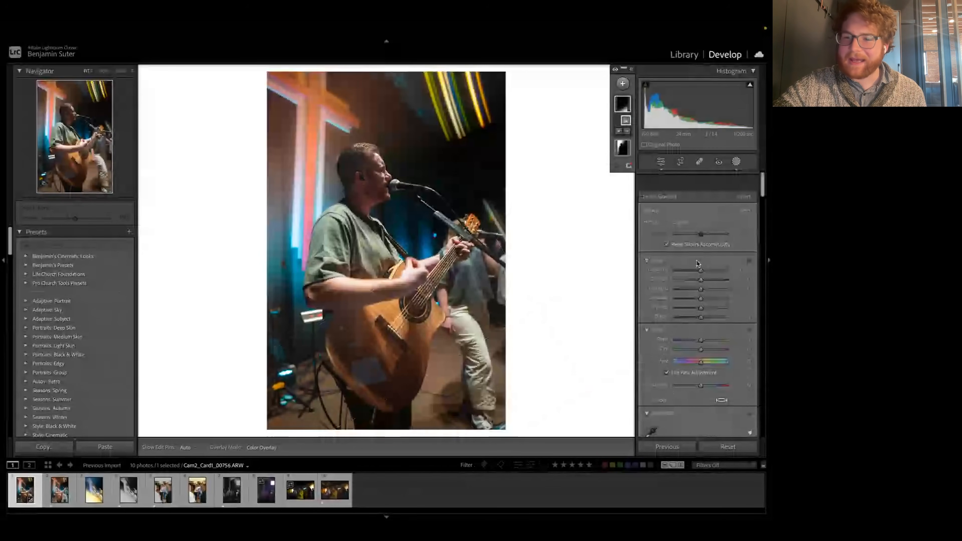
{"action": "left_click_drag", "start_coordinate": [701, 250], "coordinate": [696, 253]}
Step: Add a third linear gradient mask inward from the photo's lower-left edge and lower its Exposure slightly to darken that corner
{"action": "mouse_move", "coordinate": [622, 104]}
{"action": "key", "text": "m"}
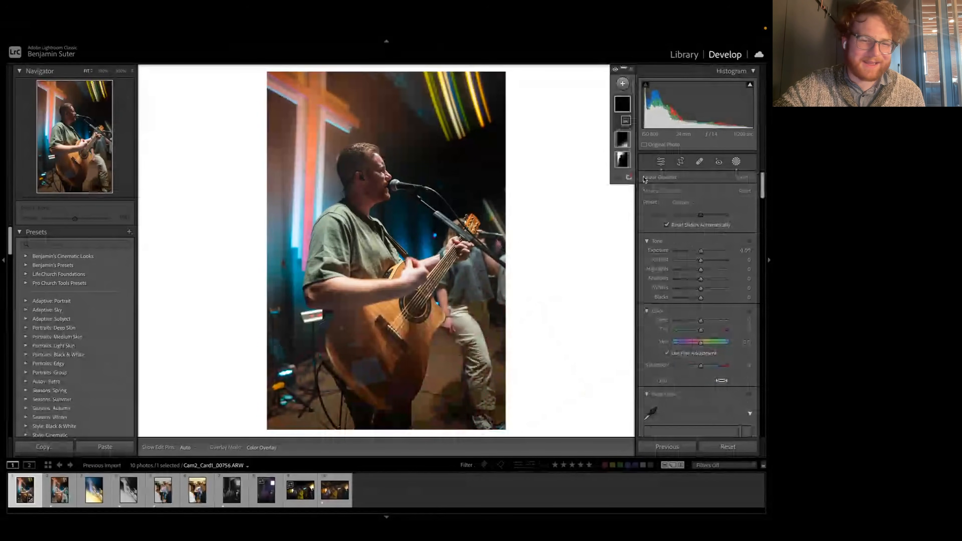
{"action": "left_click_drag", "start_coordinate": [266, 339], "coordinate": [330, 293]}
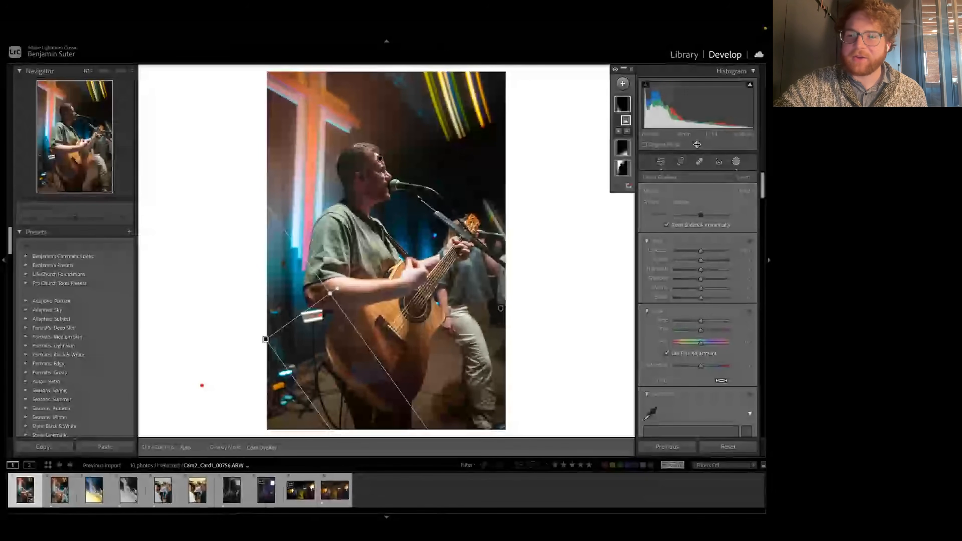
{"action": "left_click_drag", "start_coordinate": [700, 252], "coordinate": [695, 252]}
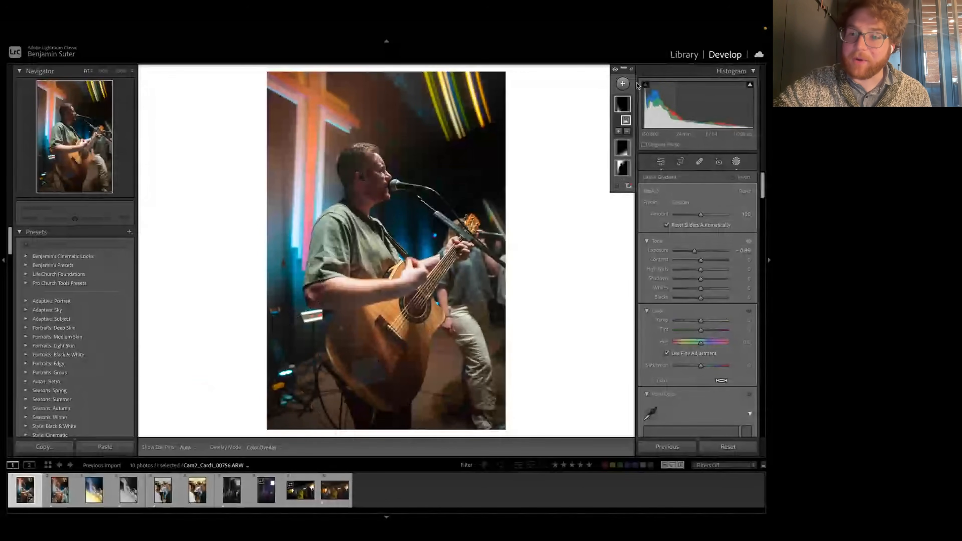
Step: Add a brush mask with slightly raised Exposure and paint over the guitarist's face and arm
{"action": "left_click", "coordinate": [623, 83]}
{"action": "left_click", "coordinate": [630, 164]}
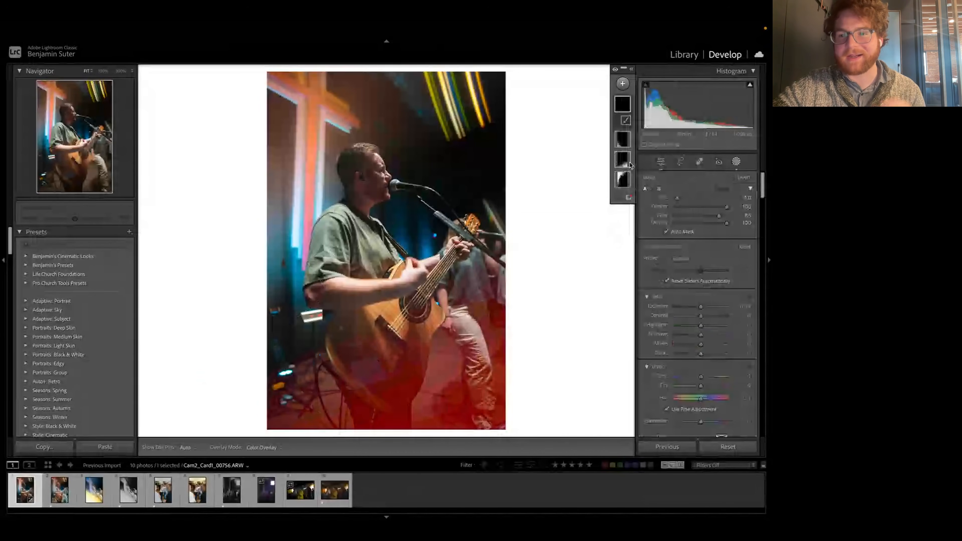
{"action": "left_click_drag", "start_coordinate": [701, 309], "coordinate": [704, 310]}
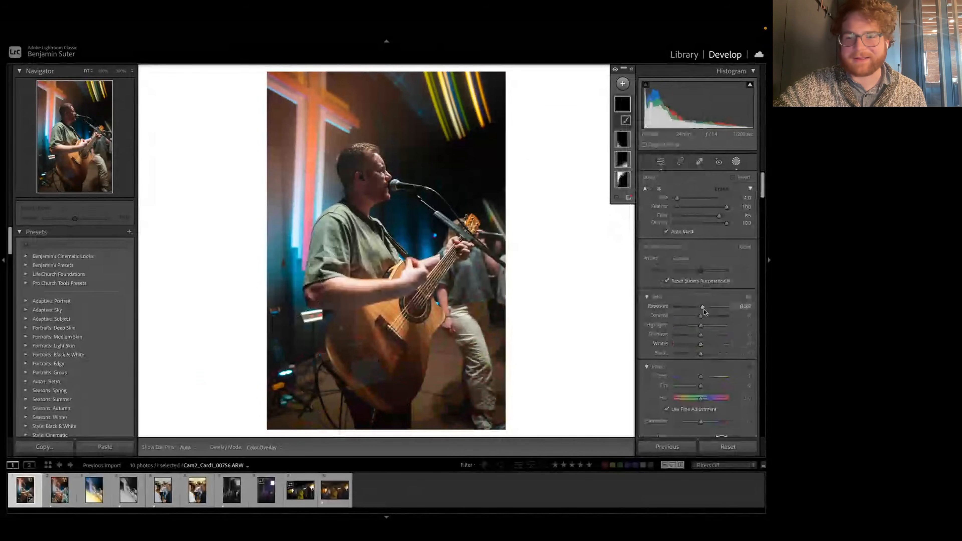
{"action": "key", "text": "h"}
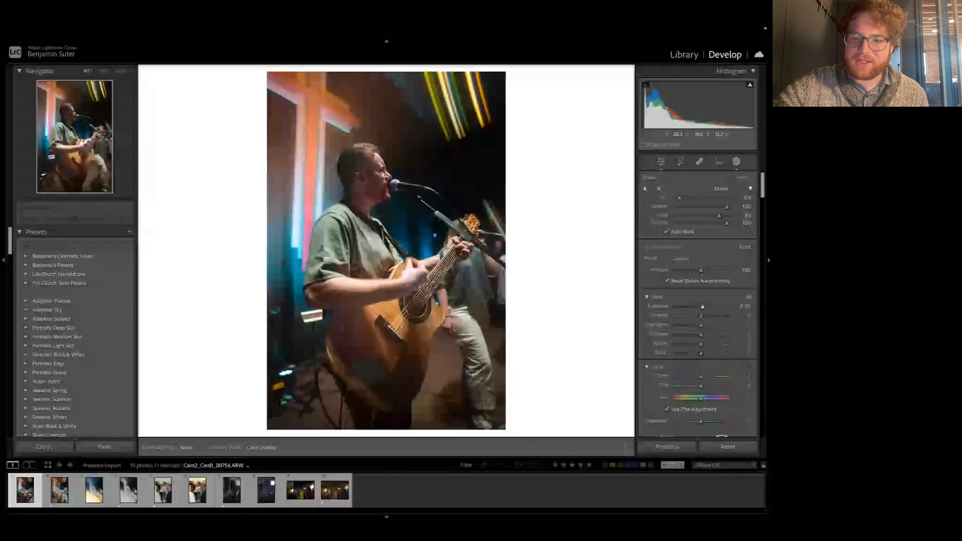
{"action": "key", "text": "h"}
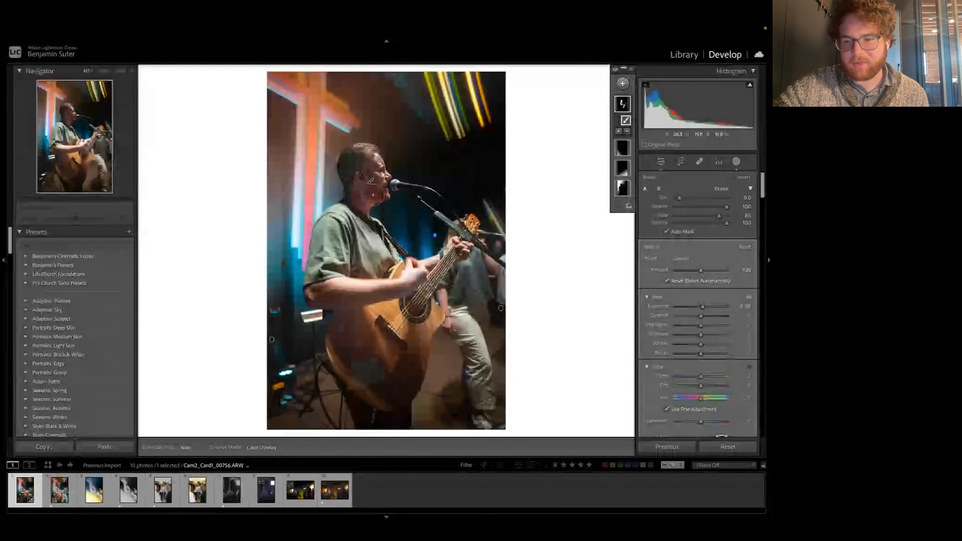
Step: Brighten the brush mask a little more with Exposure and warm it very slightly with Temp
{"action": "left_click_drag", "start_coordinate": [706, 308], "coordinate": [709, 309]}
{"action": "left_click_drag", "start_coordinate": [701, 377], "coordinate": [702, 378]}
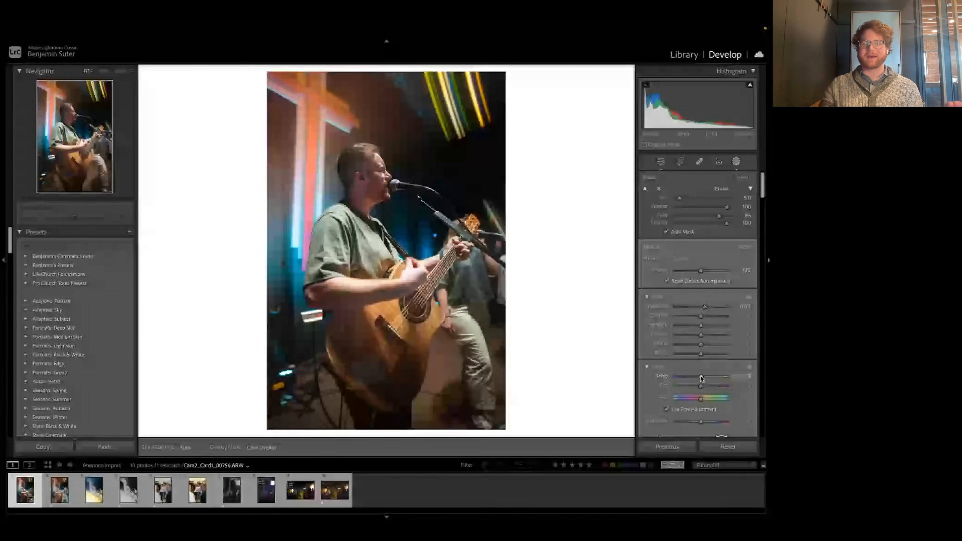
{"action": "left_click_drag", "start_coordinate": [701, 379], "coordinate": [701, 378]}
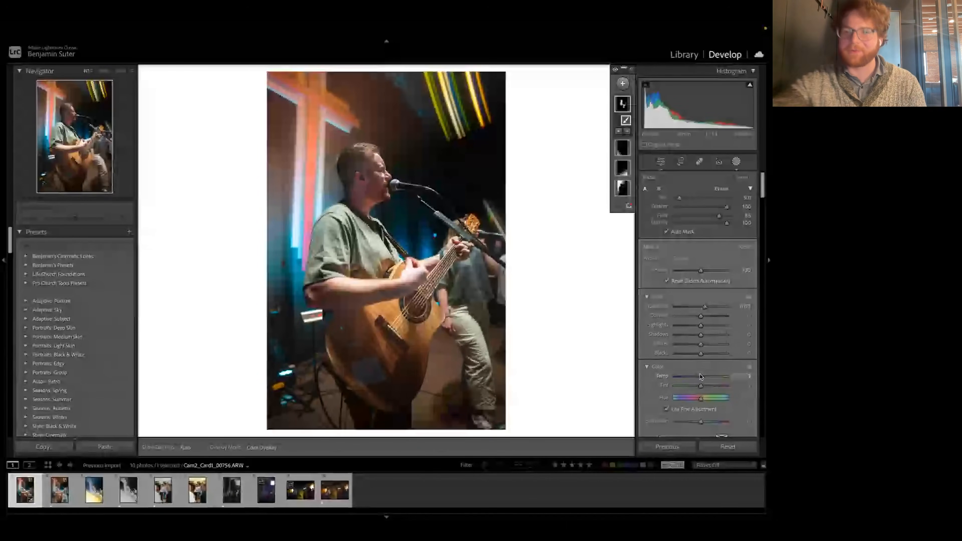
Step: Finish masking and crop the photo tighter around the guitarist at the original aspect ratio, repositioning the image within the frame
{"action": "left_click", "coordinate": [737, 162]}
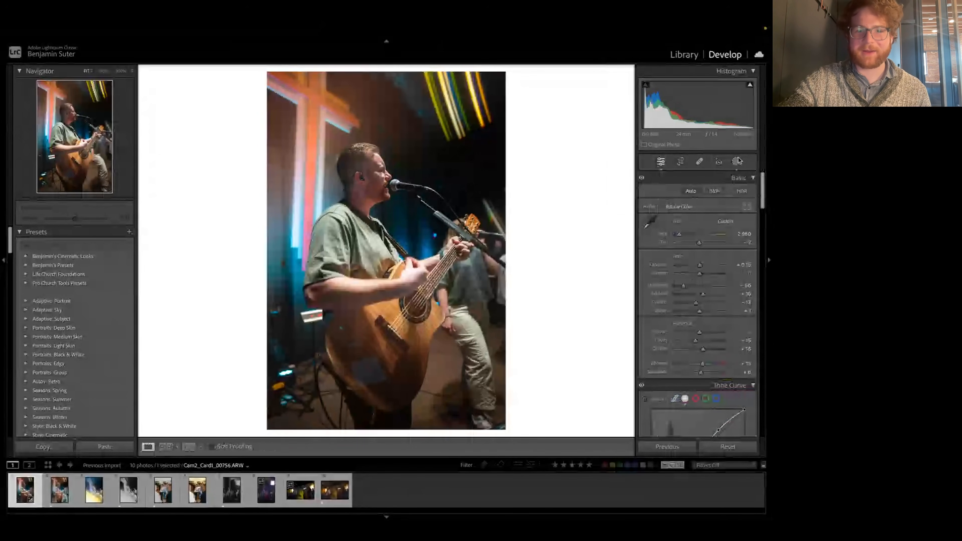
{"action": "left_click", "coordinate": [681, 162]}
{"action": "left_click_drag", "start_coordinate": [386, 419], "coordinate": [388, 349]}
{"action": "left_click_drag", "start_coordinate": [303, 240], "coordinate": [318, 228]}
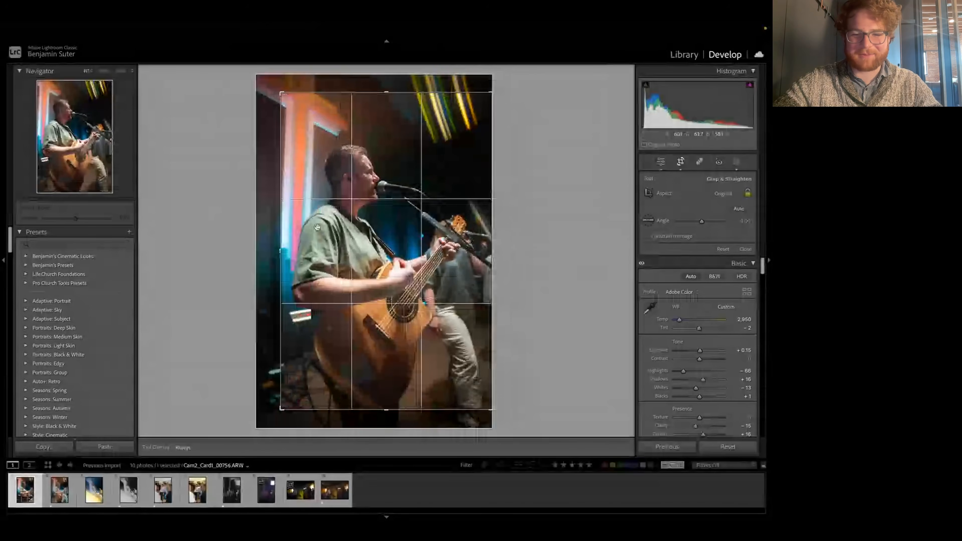
{"action": "left_click_drag", "start_coordinate": [444, 351], "coordinate": [445, 358]}
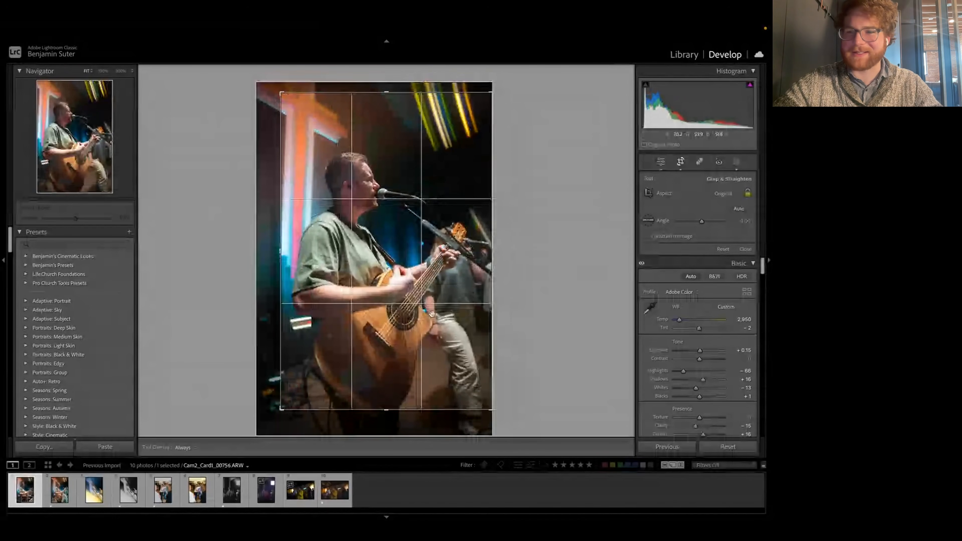
{"action": "left_click", "coordinate": [682, 163]}
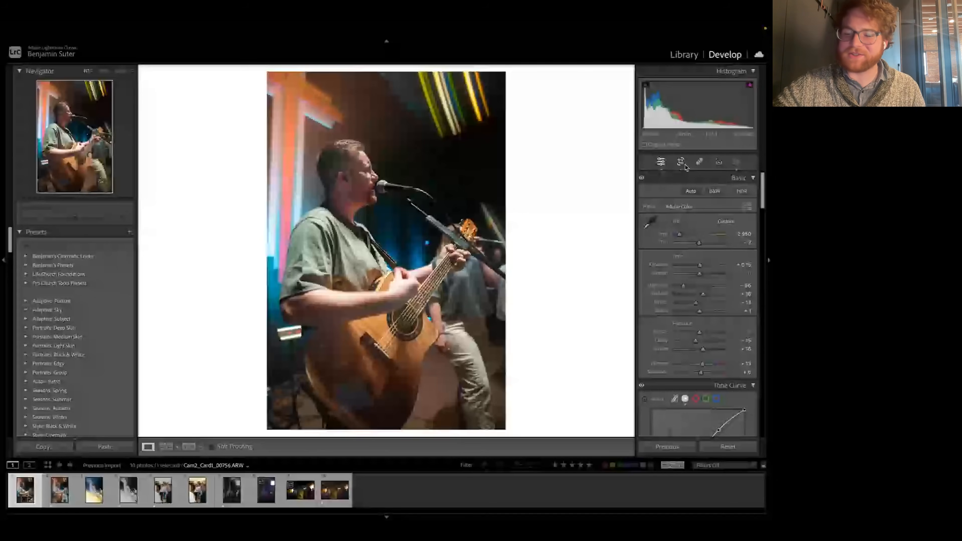
Step: Compare the edited photo with its unedited version and with the neighbouring reference version of the same shot
{"action": "key", "text": "backslash"}
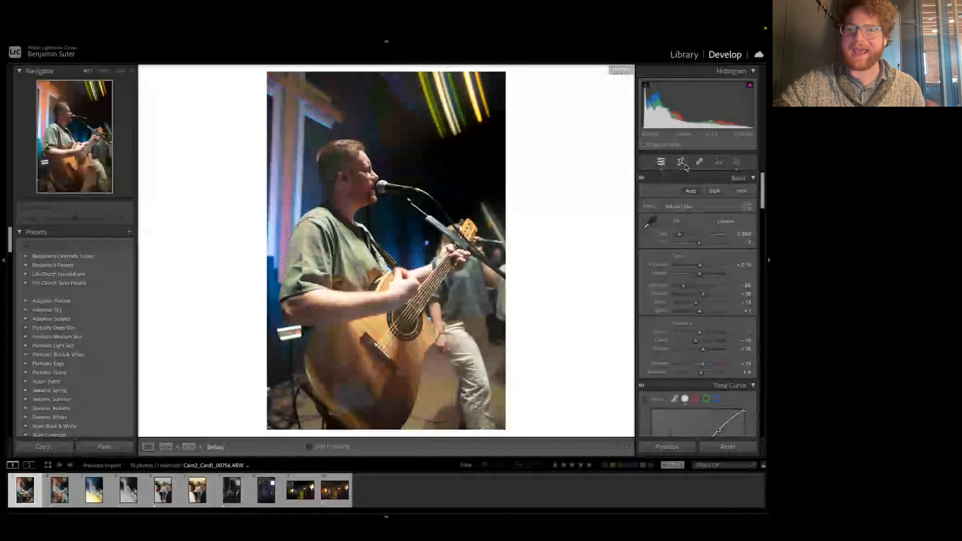
{"action": "key", "text": "backslash"}
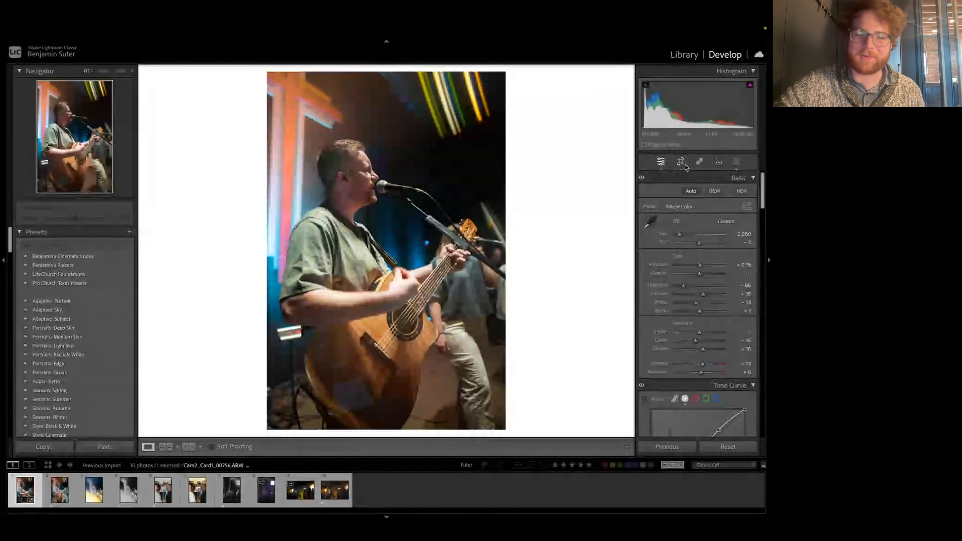
{"action": "key", "text": "Right"}
{"action": "key", "text": "Left"}
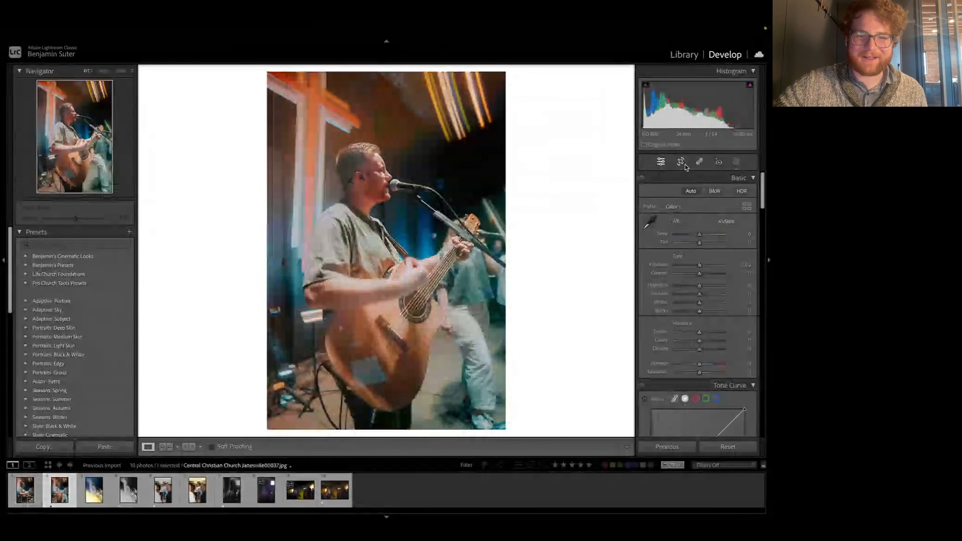
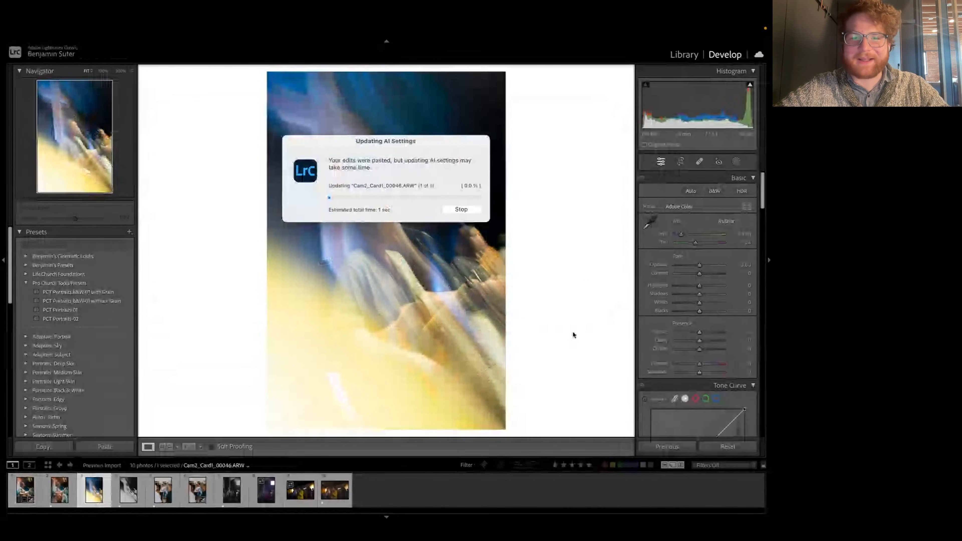
{"action": "left_click_drag", "start_coordinate": [700, 266], "coordinate": [681, 237]}
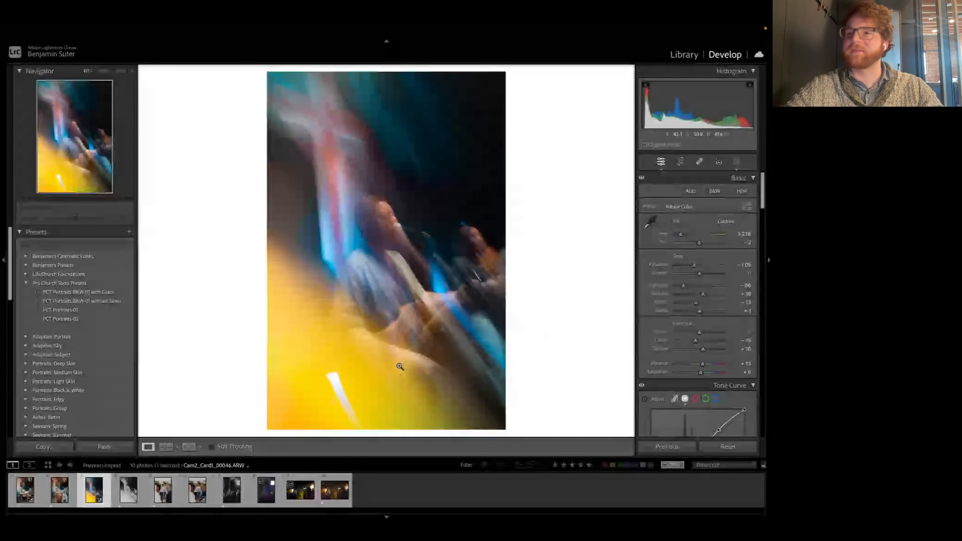
{"action": "key", "text": "ctrl+z"}
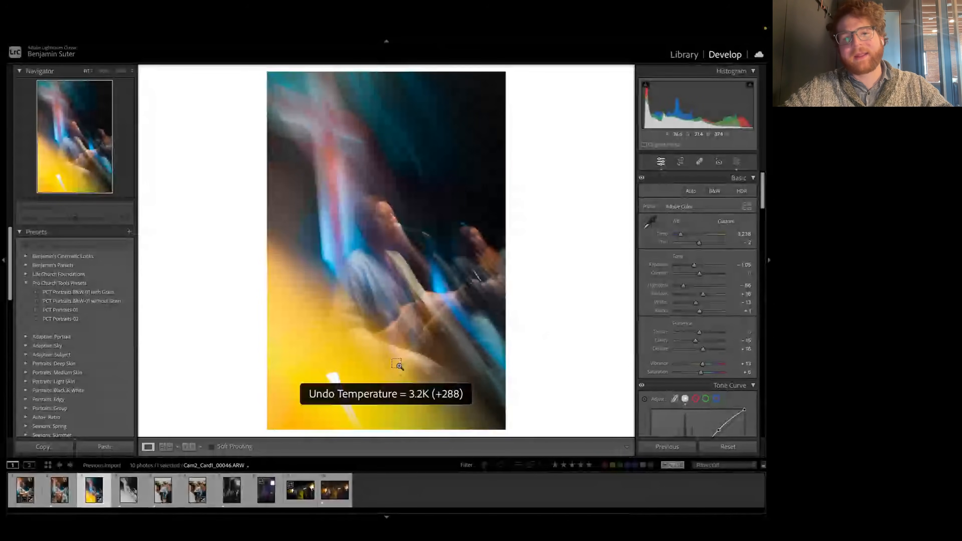
{"action": "key", "text": "ctrl+z"}
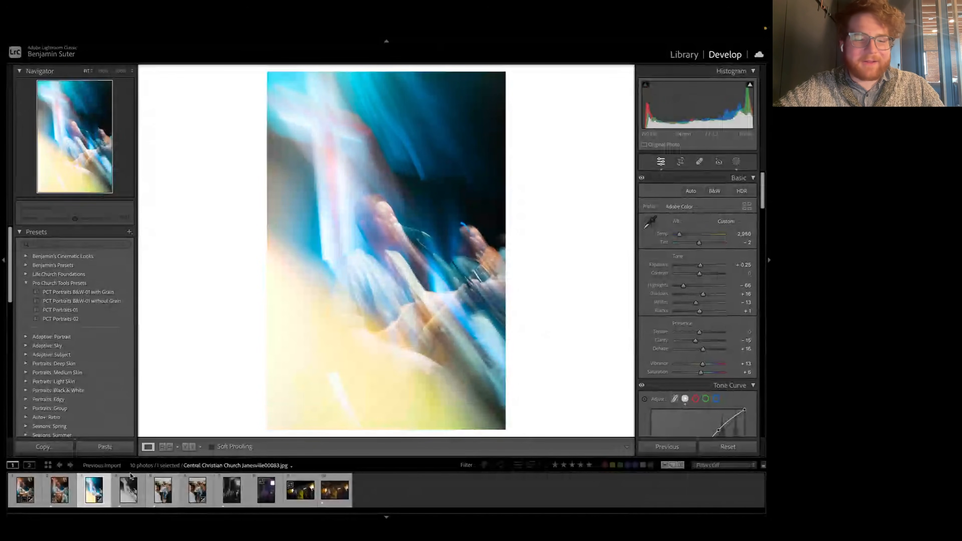
{"action": "key", "text": "ctrl+z"}
Step: Open the hugging photo DSC00309.ARW, set Exposure to +0.45 and Highlights to −75, and raise Shadows slightly
{"action": "left_click", "coordinate": [163, 490]}
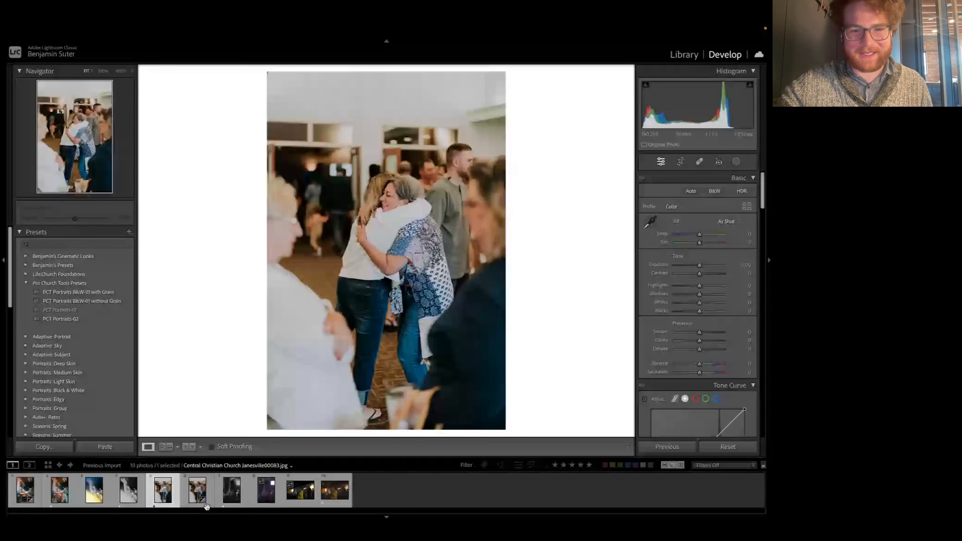
{"action": "left_click", "coordinate": [187, 491]}
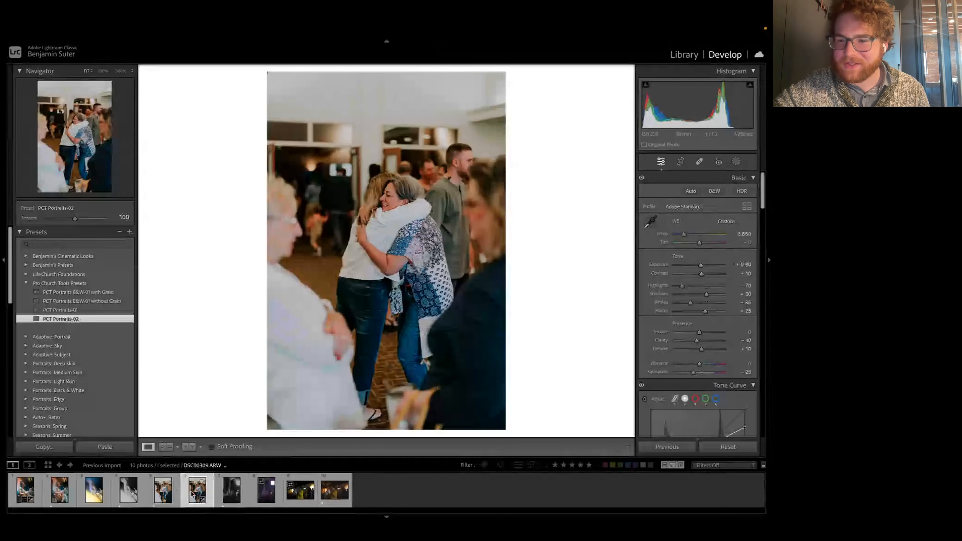
{"action": "left_click_drag", "start_coordinate": [702, 265], "coordinate": [703, 265]}
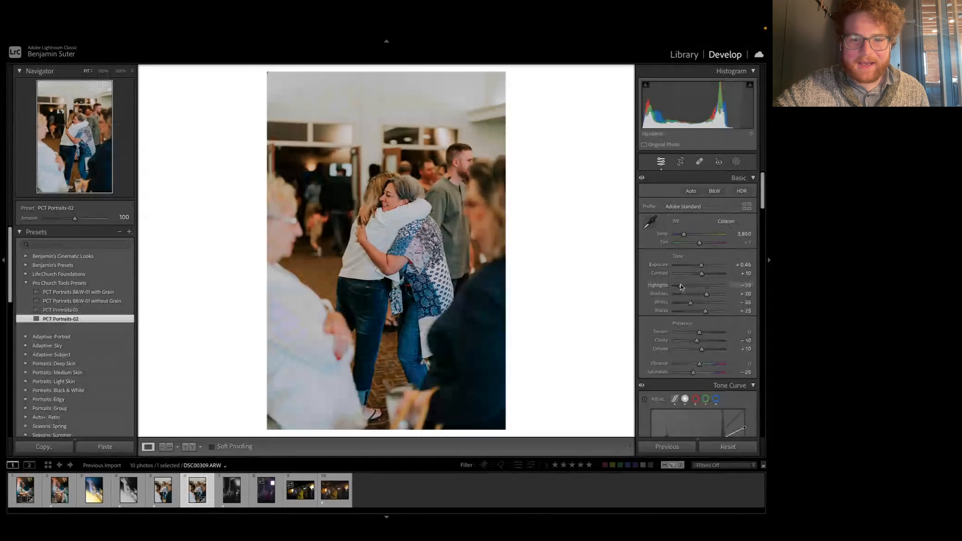
{"action": "left_click_drag", "start_coordinate": [683, 287], "coordinate": [681, 286]}
{"action": "scroll", "coordinate": [701, 280], "scroll_direction": "down", "scroll_amount": 2}
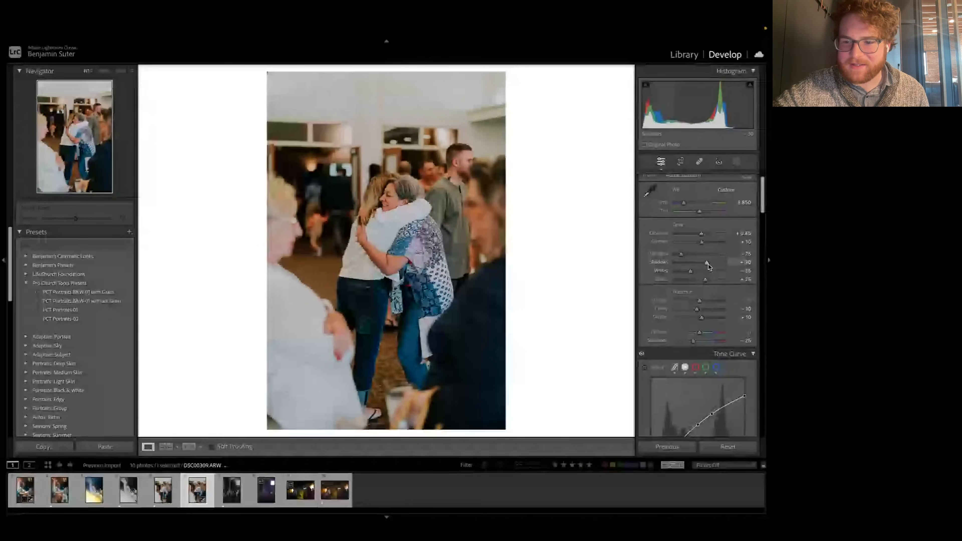
{"action": "left_click_drag", "start_coordinate": [707, 262], "coordinate": [710, 262]}
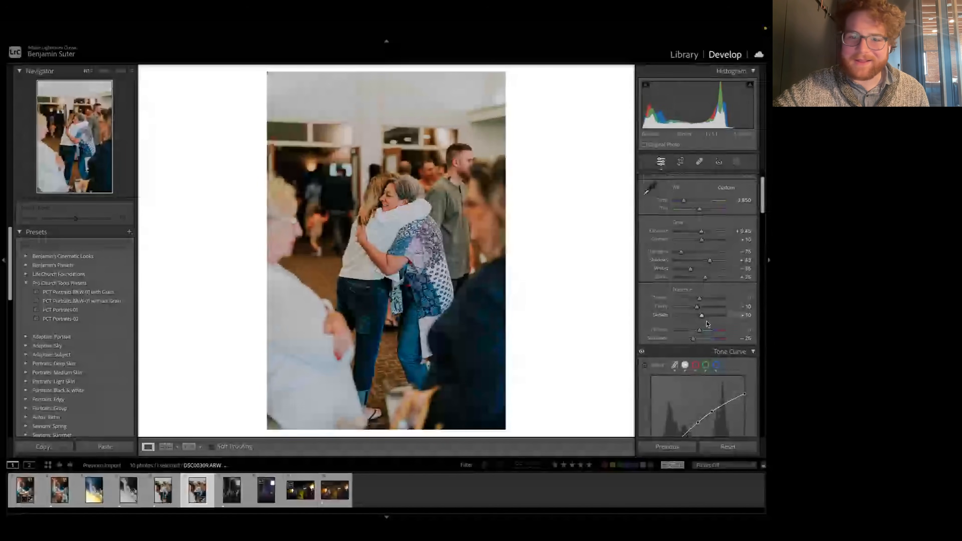
Step: Shift the hugging photo's skin tones in the Color Mixer with Orange hue −7 and Red hue +24
{"action": "scroll", "coordinate": [707, 324], "scroll_direction": "down", "scroll_amount": 10}
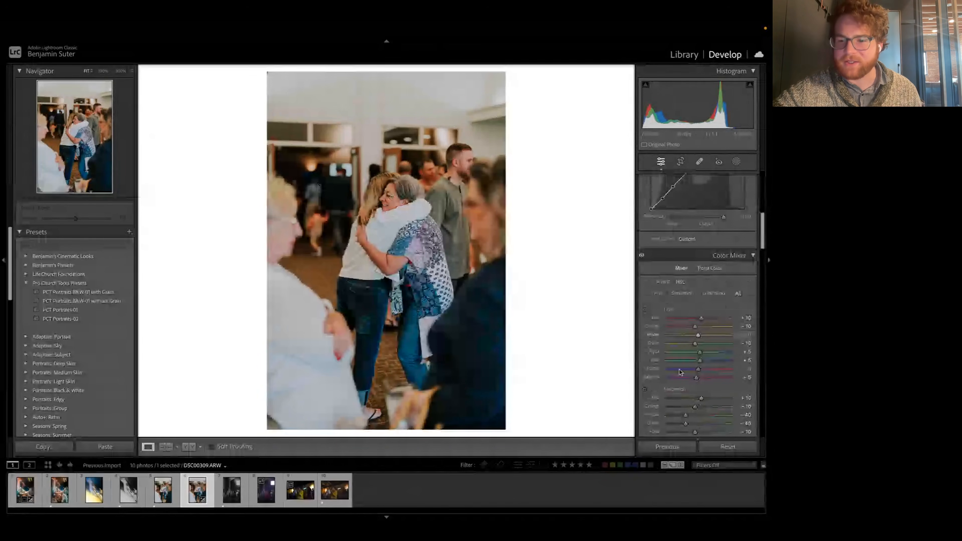
{"action": "scroll", "coordinate": [680, 372], "scroll_direction": "down", "scroll_amount": 1}
{"action": "scroll", "coordinate": [689, 329], "scroll_direction": "down", "scroll_amount": 1}
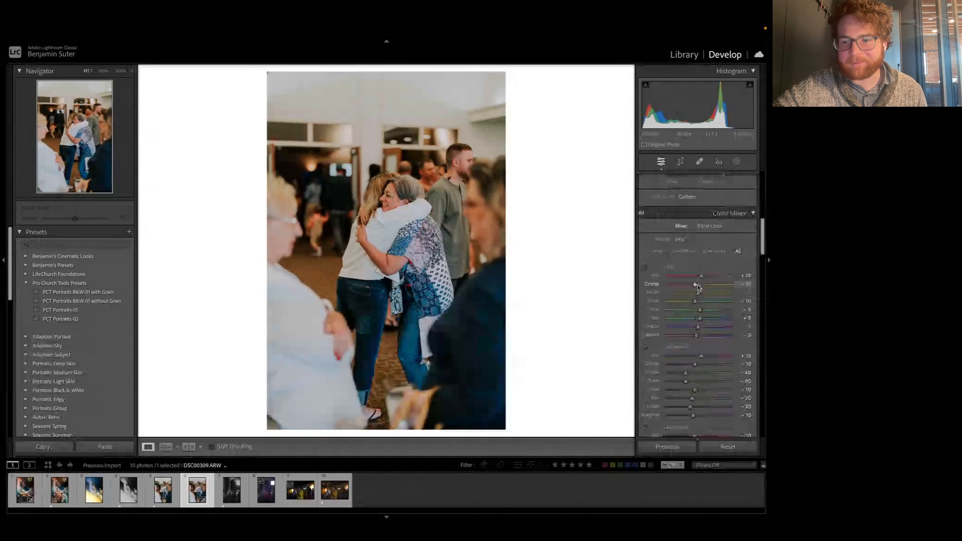
{"action": "left_click_drag", "start_coordinate": [698, 286], "coordinate": [699, 288]}
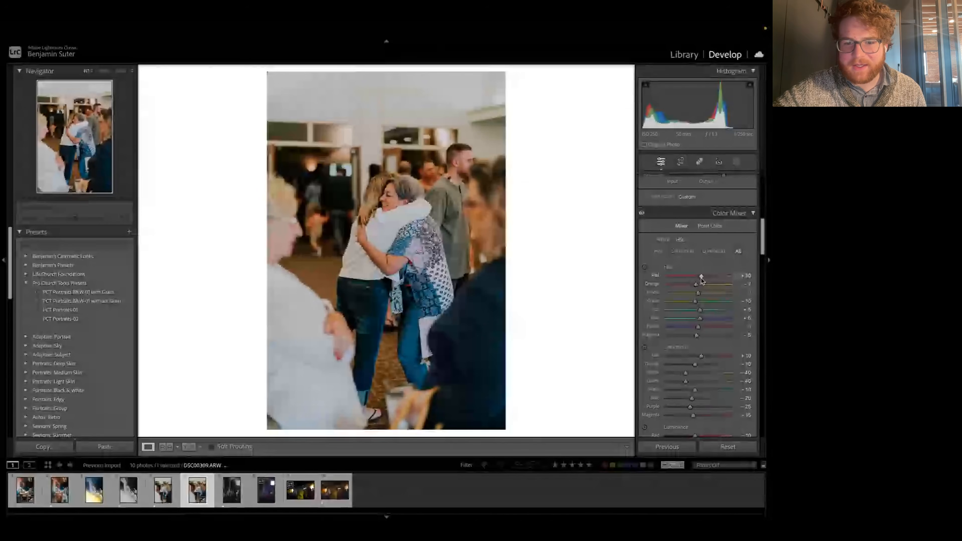
{"action": "left_click_drag", "start_coordinate": [702, 280], "coordinate": [706, 278]}
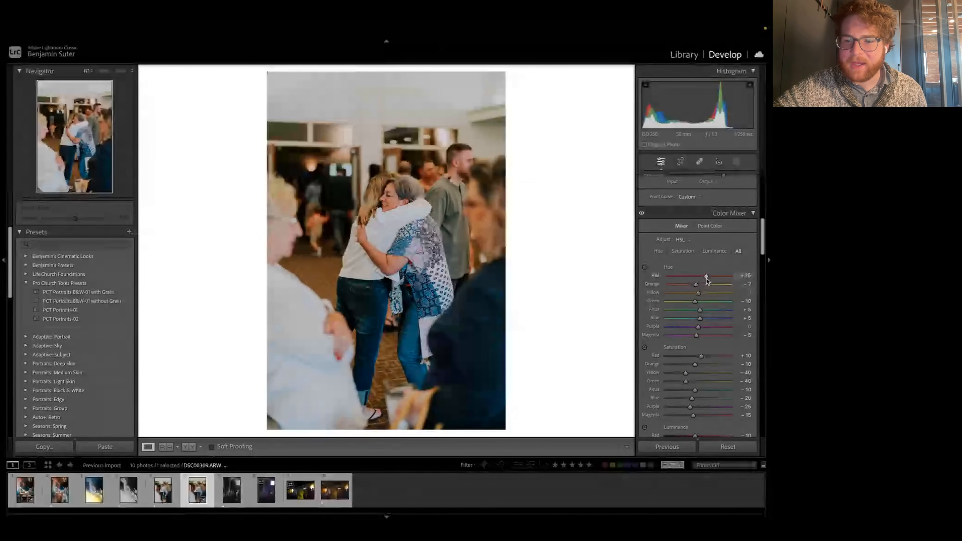
Step: Reduce color saturation in the hugging photo to Orange −21, Red −1 and Yellow −68, comparing with the unedited version
{"action": "left_click_drag", "start_coordinate": [696, 365], "coordinate": [693, 364]}
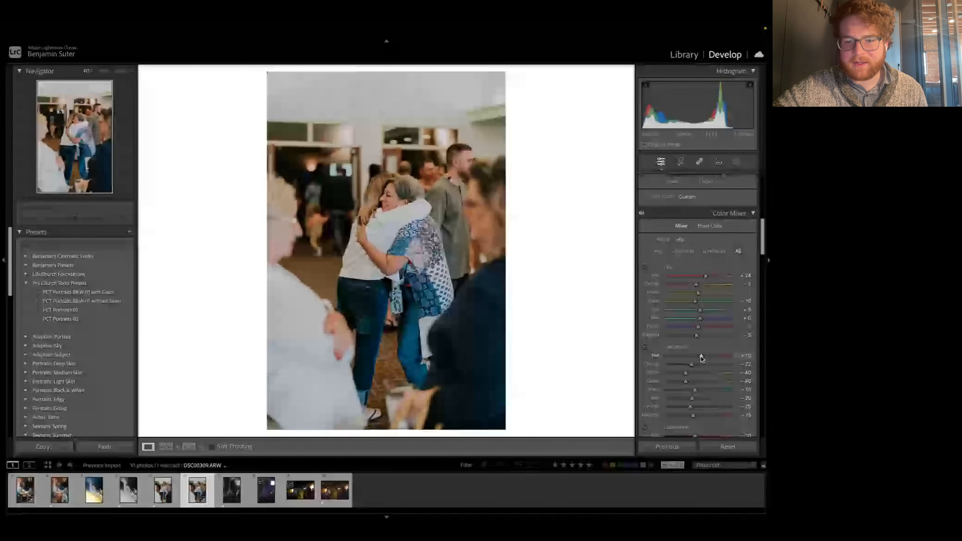
{"action": "left_click_drag", "start_coordinate": [700, 357], "coordinate": [697, 357]}
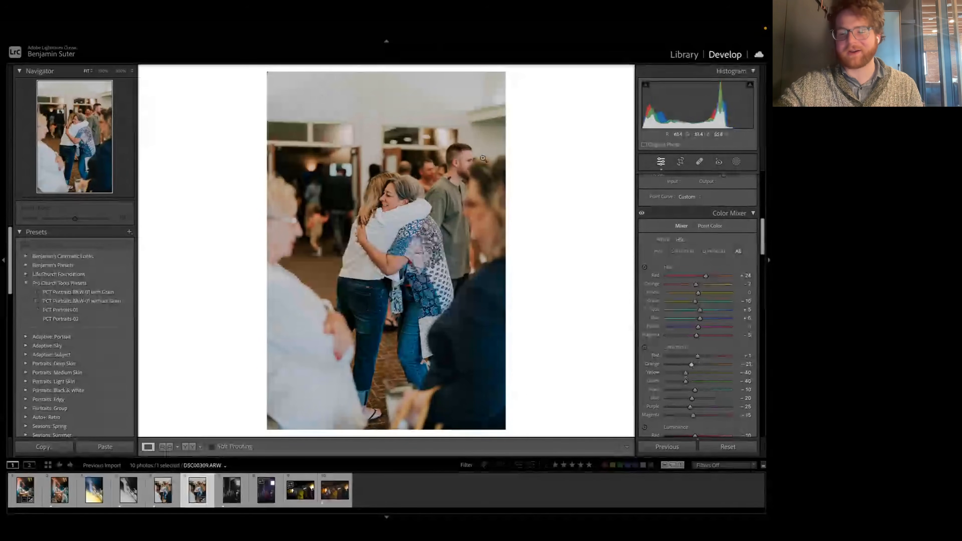
{"action": "key", "text": "\\"}
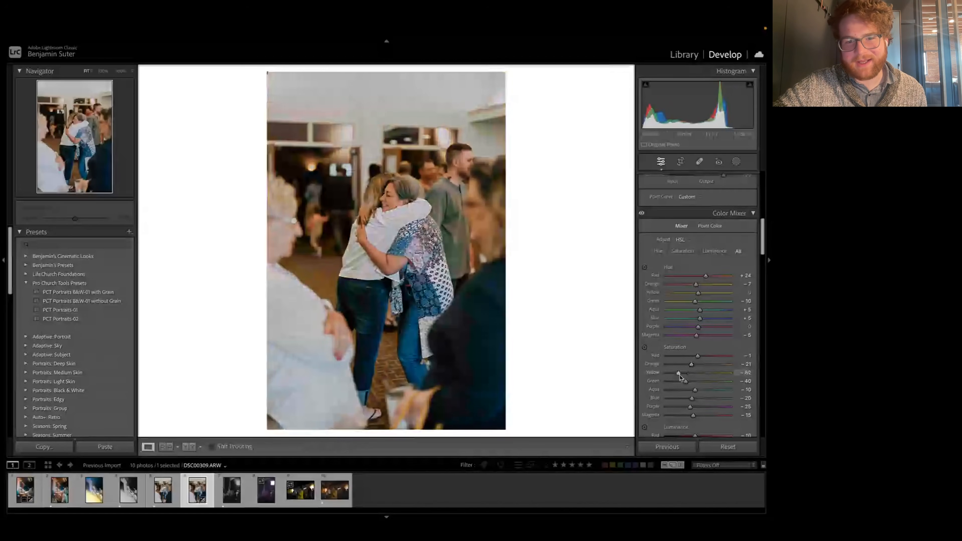
{"action": "left_click_drag", "start_coordinate": [680, 375], "coordinate": [678, 376]}
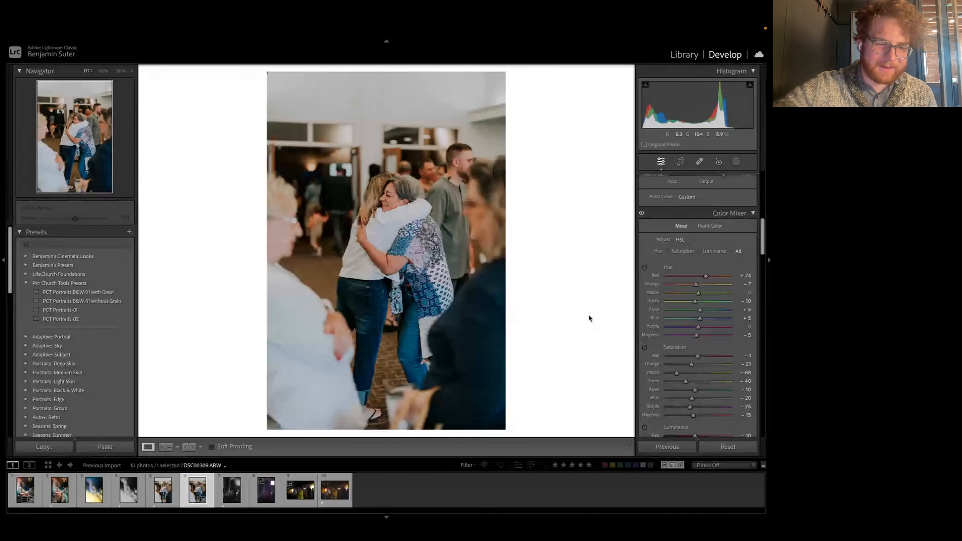
Step: Open the motion-blurred stage photo with the cross, Cam2_Card1_00046.ARW
{"action": "left_click", "coordinate": [106, 493]}
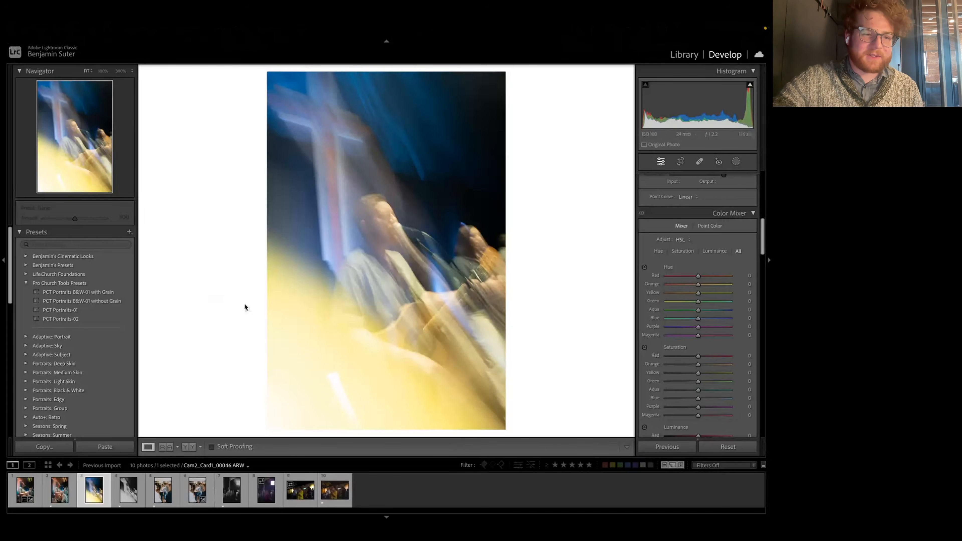
{"action": "scroll", "coordinate": [708, 273], "scroll_direction": "up", "scroll_amount": 10}
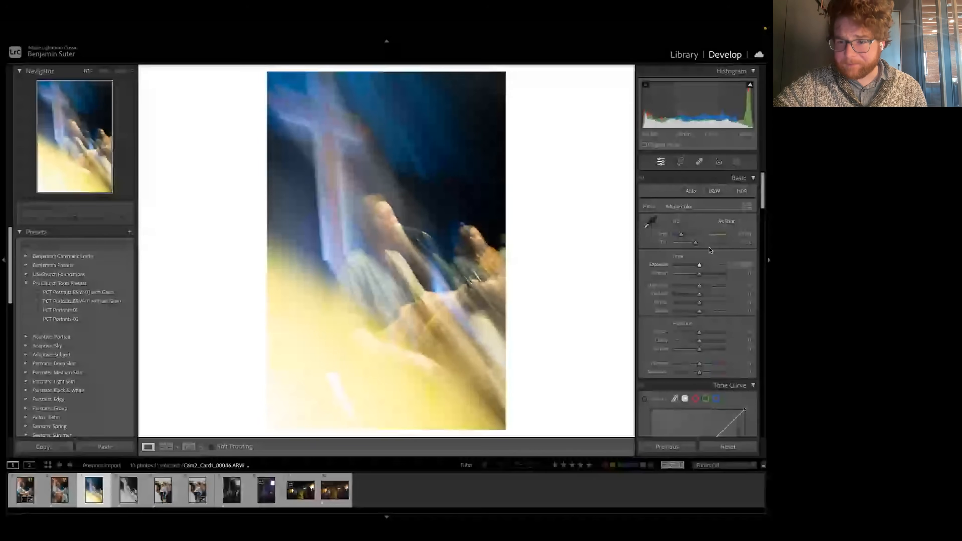
{"action": "left_click", "coordinate": [715, 192]}
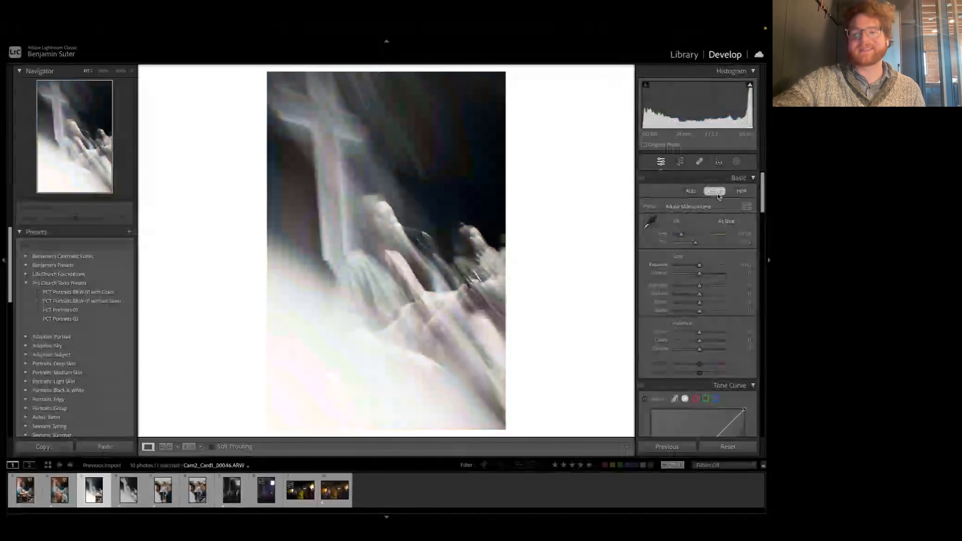
{"action": "scroll", "coordinate": [711, 281], "scroll_direction": "down", "scroll_amount": 1}
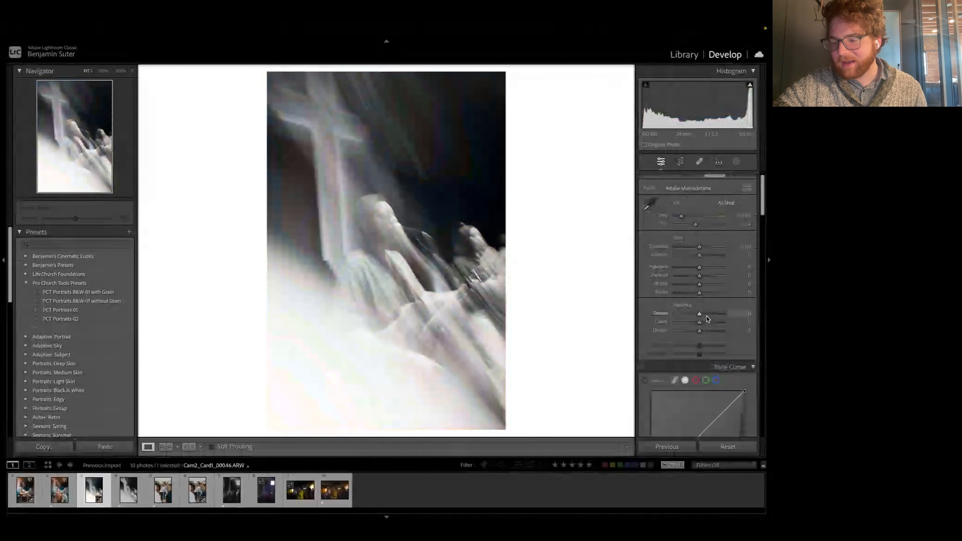
{"action": "scroll", "coordinate": [707, 320], "scroll_direction": "up", "scroll_amount": 1}
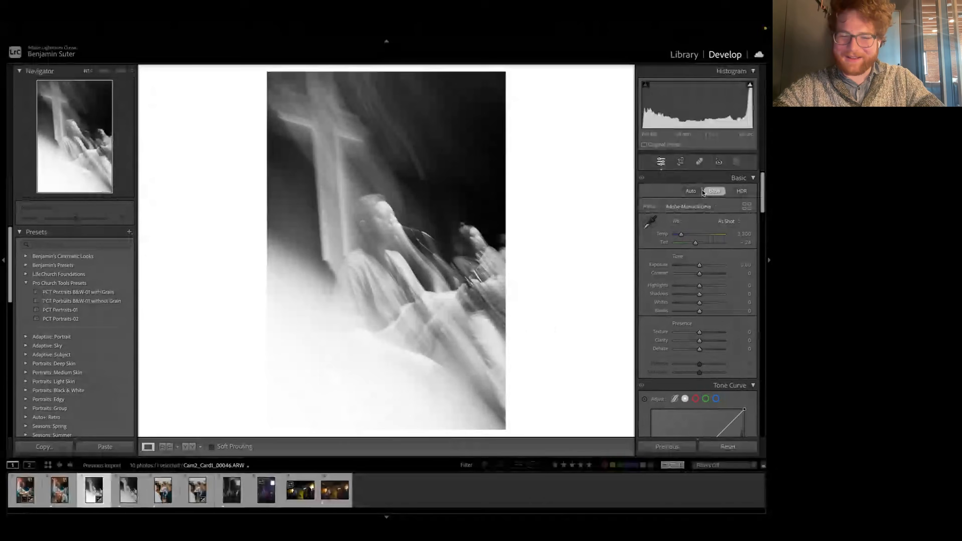
{"action": "key", "text": "ctrl+z"}
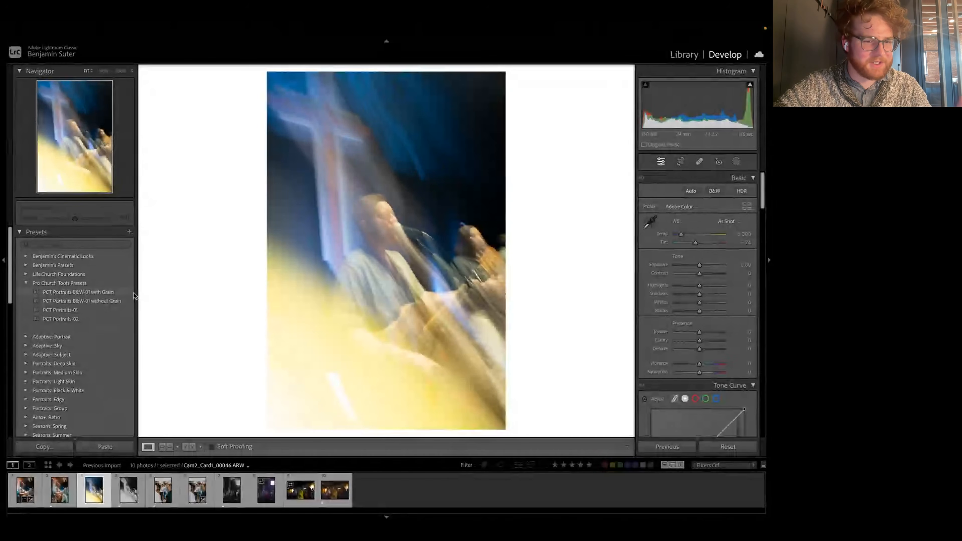
Step: Apply the PCT Portraits B&W-01 with Grain preset to the blurred cross photo and lower its Exposure slightly
{"action": "left_click", "coordinate": [119, 294]}
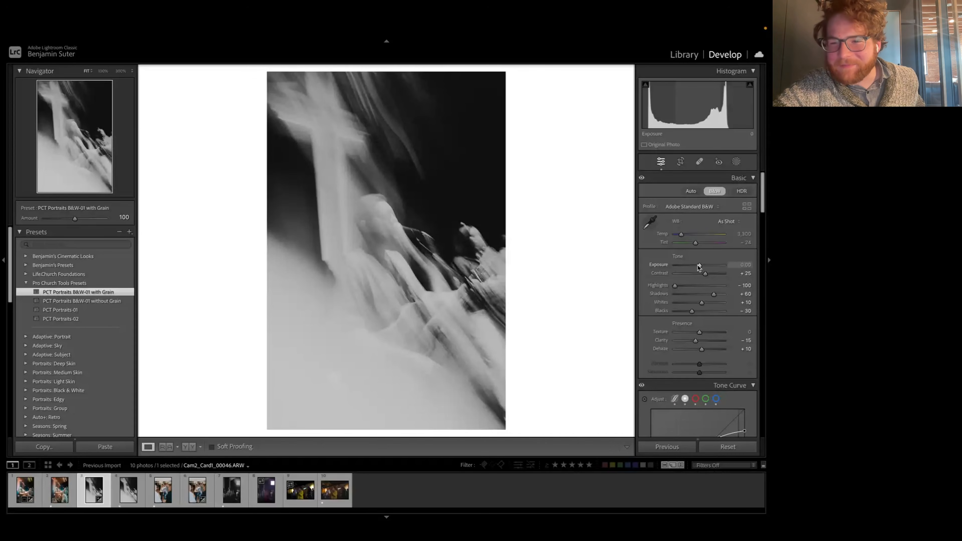
{"action": "left_click_drag", "start_coordinate": [699, 266], "coordinate": [698, 266]}
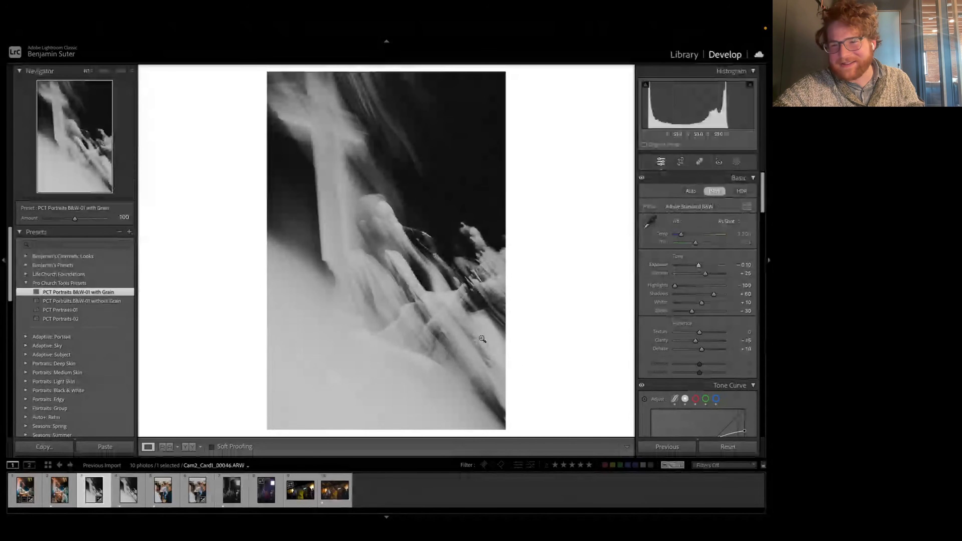
{"action": "left_click_drag", "start_coordinate": [700, 267], "coordinate": [698, 267]}
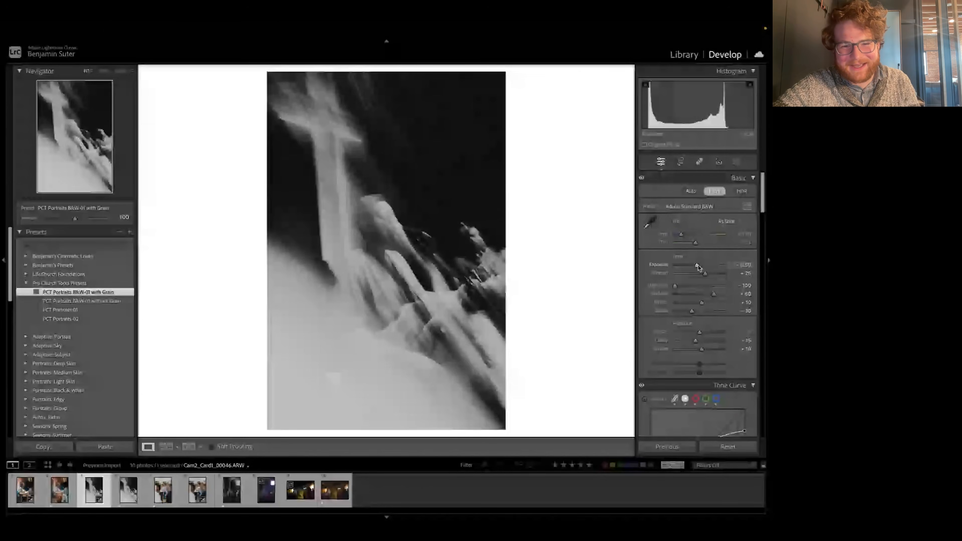